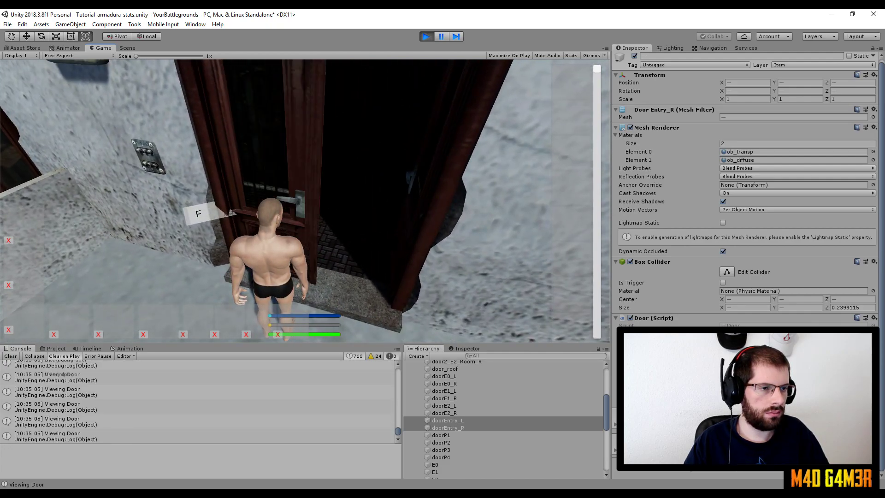
Step: Walk the character through the doorway in Game view
{"action": "key", "text": "w"}
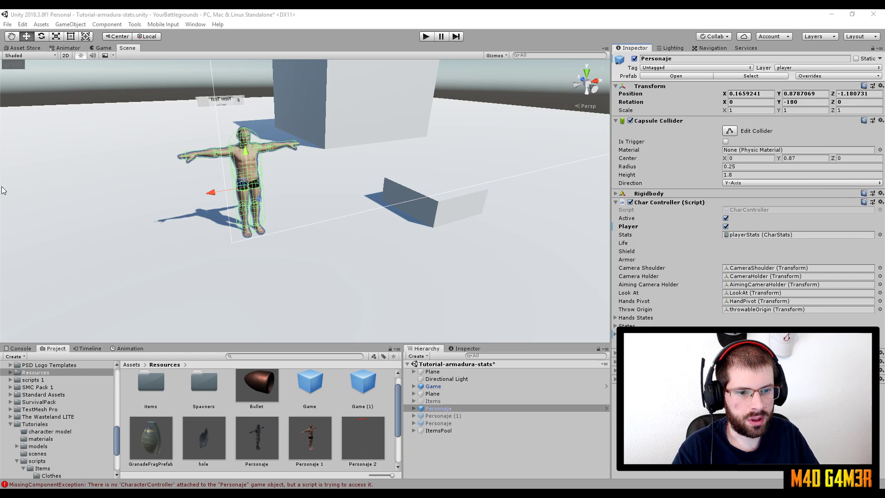
Step: Check the Console error messages and expand the Rigidbody settings
{"action": "left_click", "coordinate": [21, 348]}
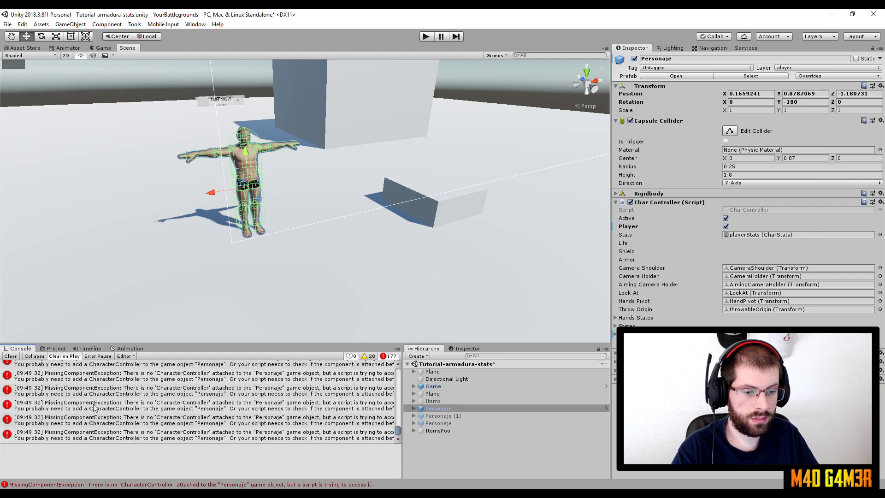
{"action": "left_click", "coordinate": [60, 348]}
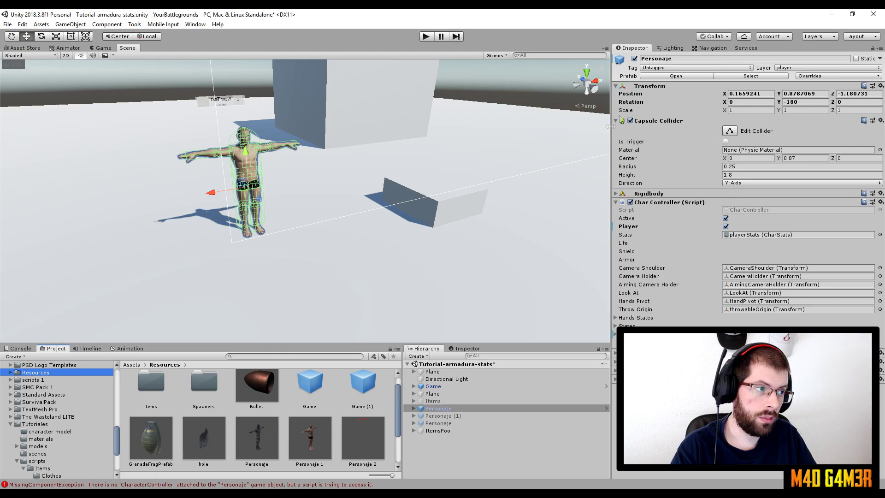
{"action": "left_click", "coordinate": [615, 194]}
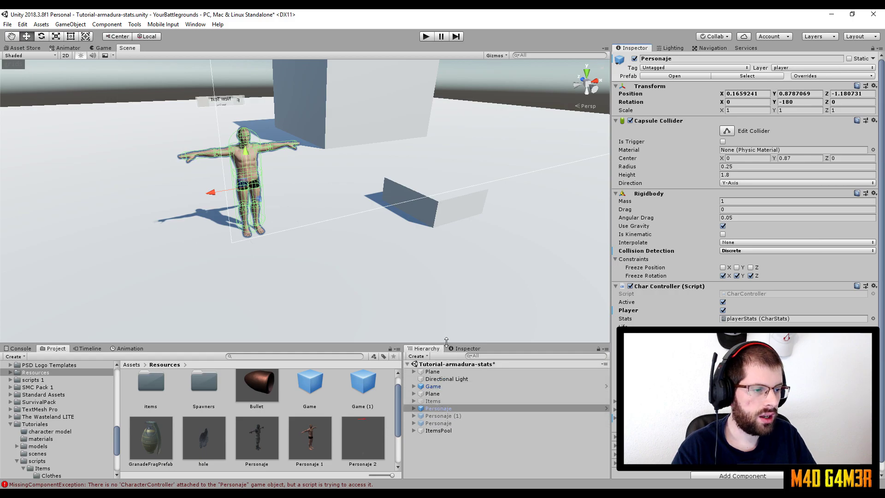
Step: Deactivate Personaje and collapse its Capsule Collider and Rigidbody components
{"action": "left_click", "coordinate": [438, 409]}
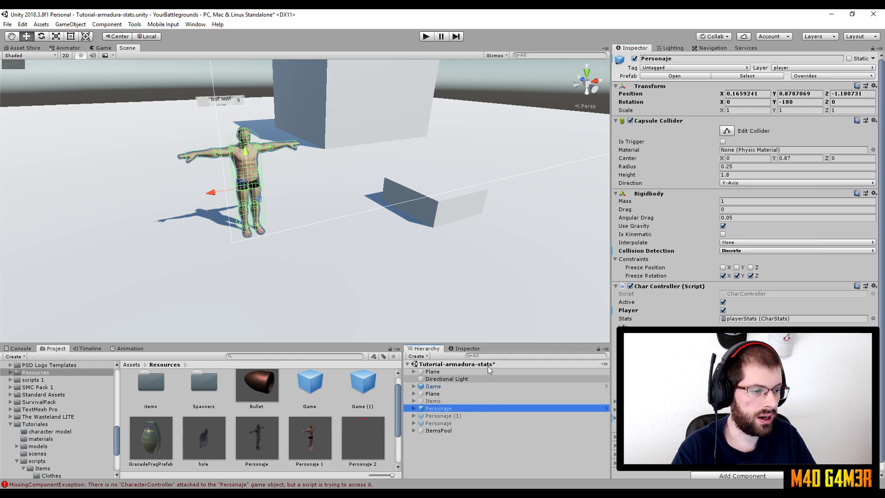
{"action": "left_click", "coordinate": [634, 59]}
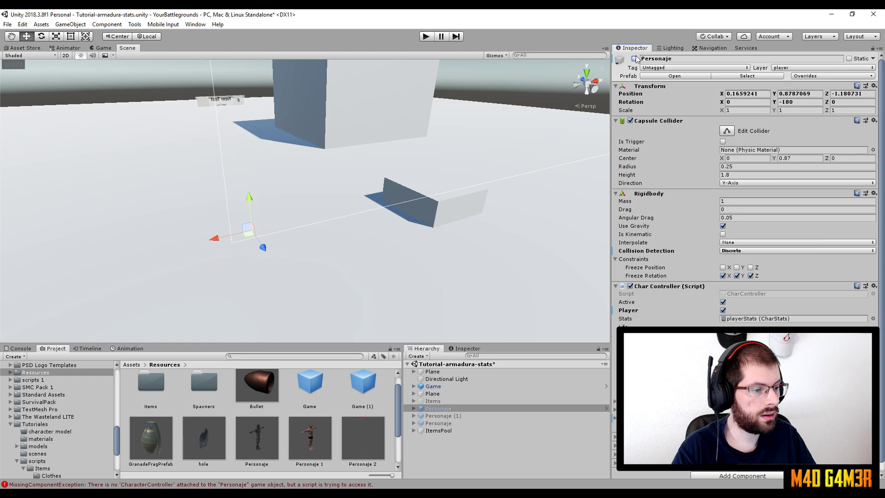
{"action": "left_click", "coordinate": [615, 120]}
{"action": "left_click", "coordinate": [615, 129]}
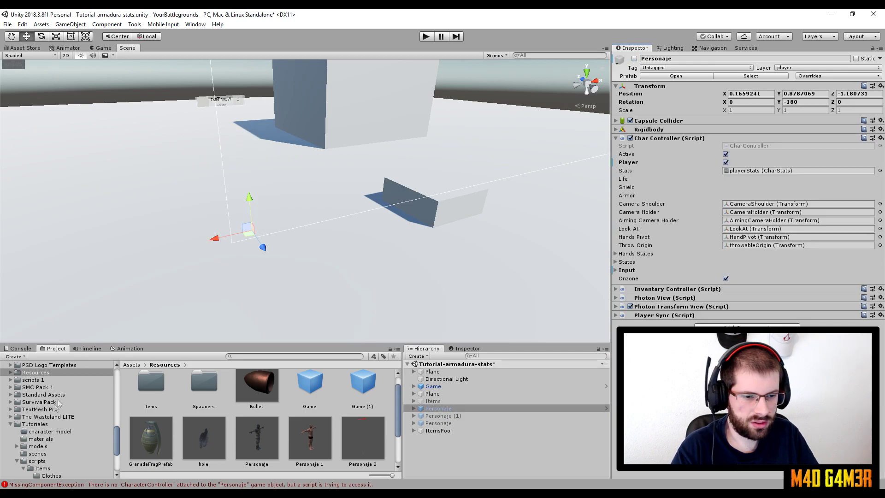
{"action": "scroll", "coordinate": [12, 417], "scroll_direction": "down", "scroll_amount": 2}
{"action": "scroll", "coordinate": [12, 418], "scroll_direction": "up", "scroll_amount": 7}
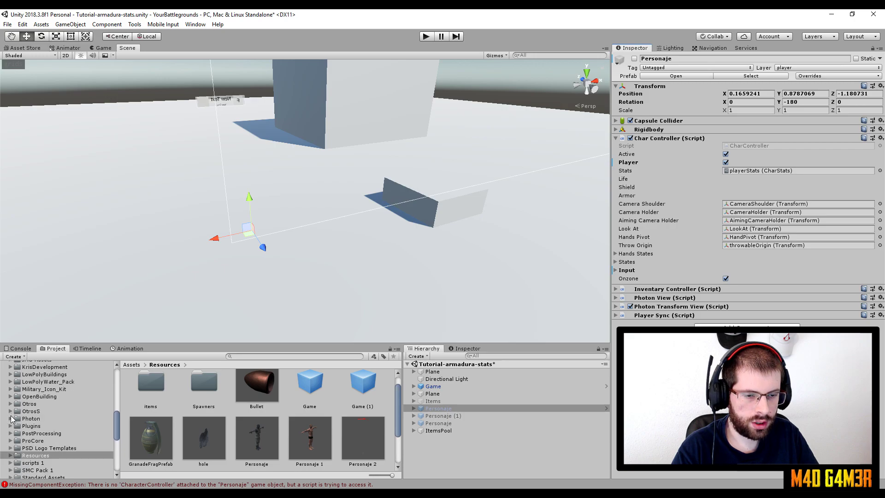
{"action": "scroll", "coordinate": [13, 418], "scroll_direction": "down", "scroll_amount": 4}
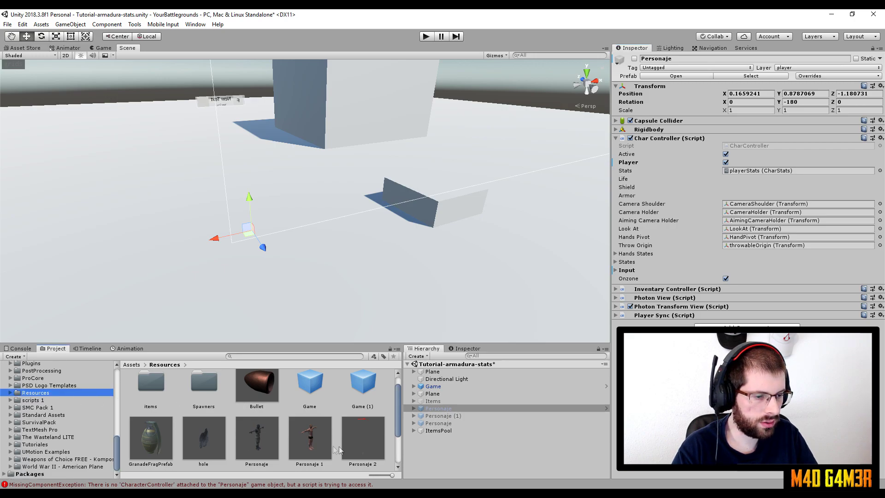
{"action": "scroll", "coordinate": [347, 427], "scroll_direction": "down", "scroll_amount": 2}
{"action": "scroll", "coordinate": [366, 413], "scroll_direction": "up", "scroll_amount": 2}
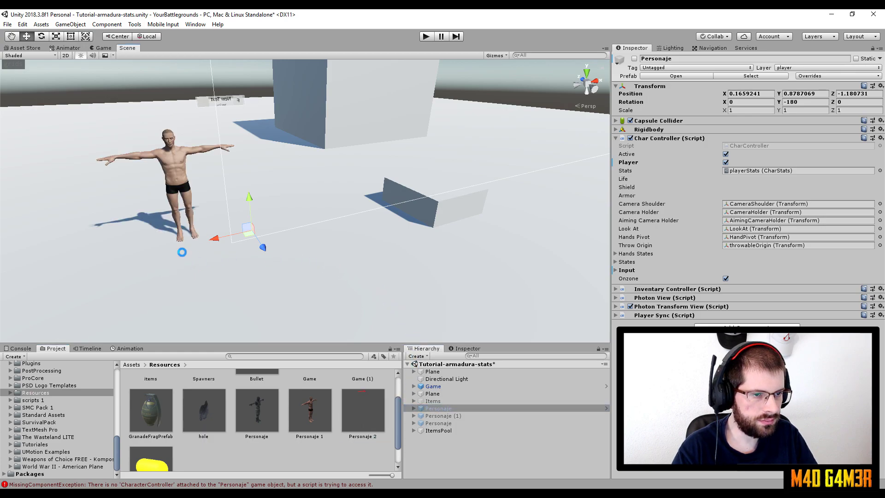
Step: Place a Personaje 2 character in the scene and playtest walking over the weapons
{"action": "left_click_drag", "start_coordinate": [195, 218], "coordinate": [181, 251]}
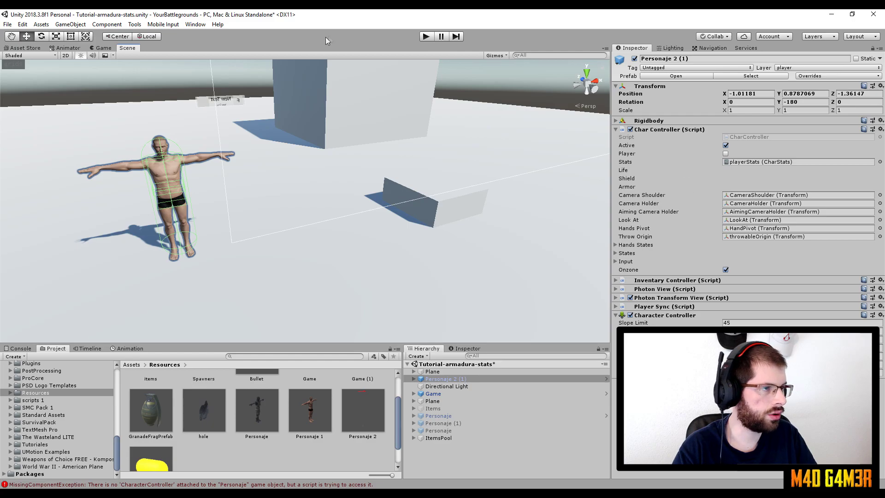
{"action": "left_click", "coordinate": [426, 36]}
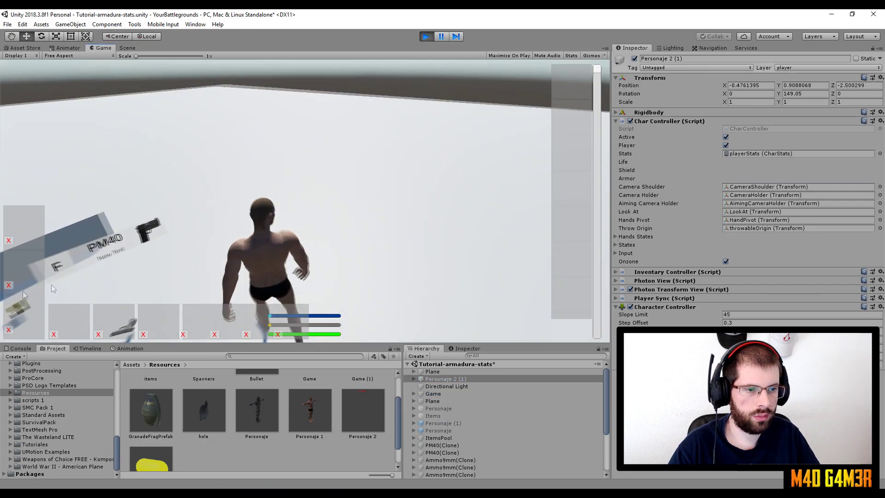
{"action": "key", "text": "w"}
{"action": "key", "text": "f"}
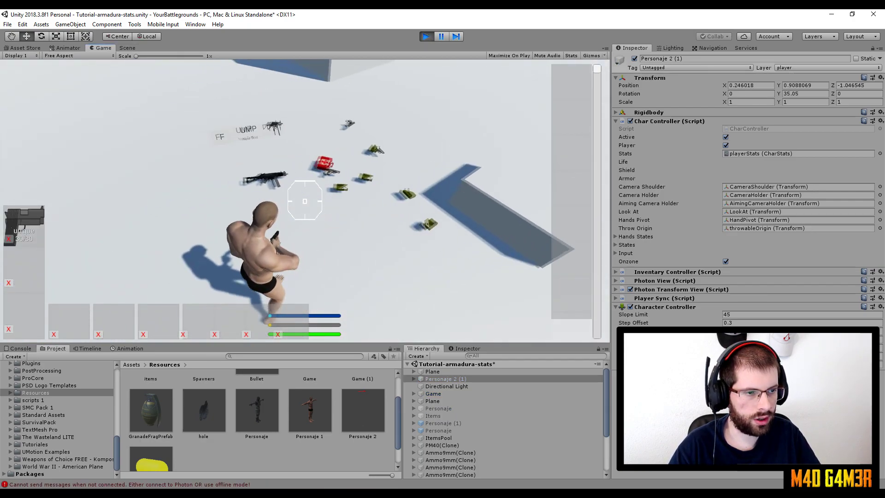
{"action": "key", "text": "w"}
{"action": "key", "text": "f"}
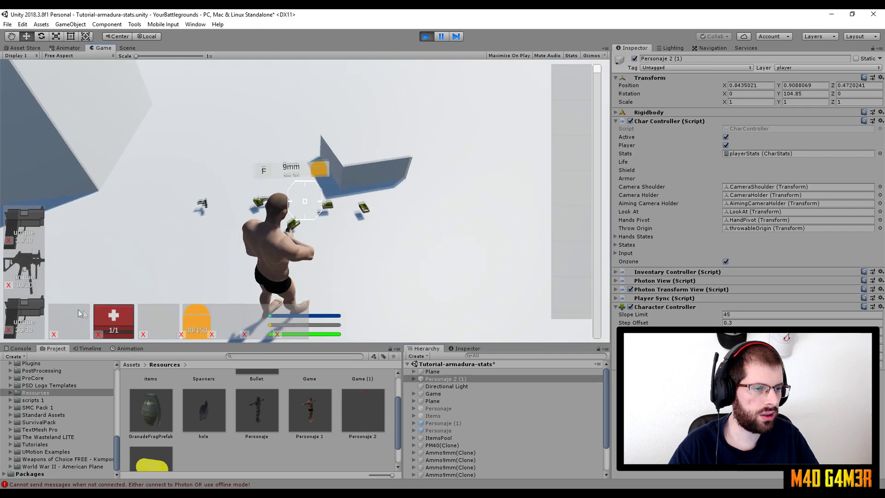
{"action": "key", "text": "s"}
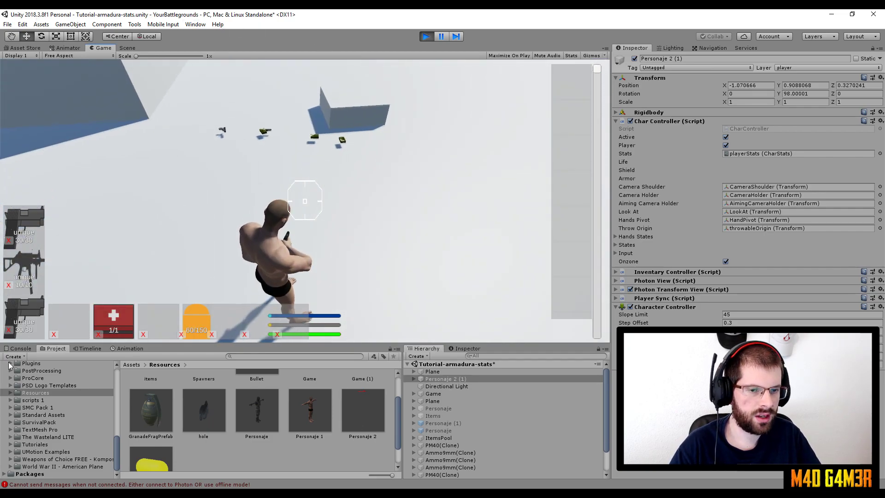
Step: Check the Console, stop Play mode and clear the console log
{"action": "left_click", "coordinate": [19, 352]}
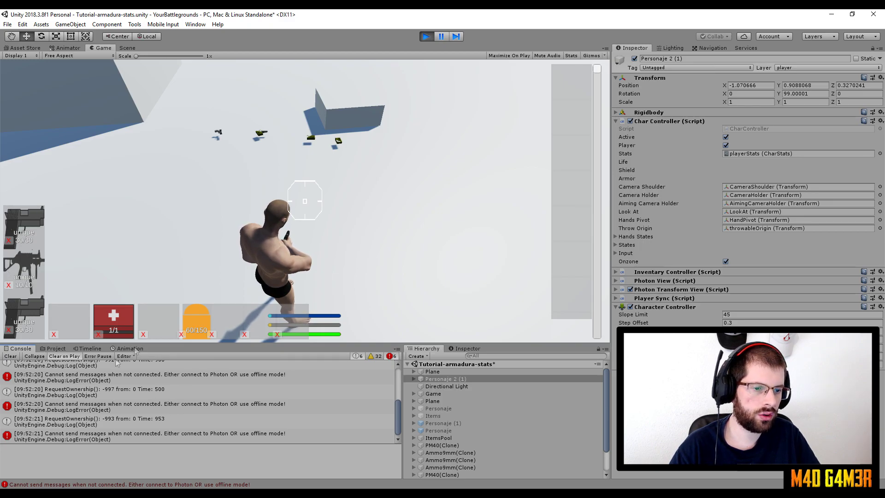
{"action": "left_click", "coordinate": [424, 38]}
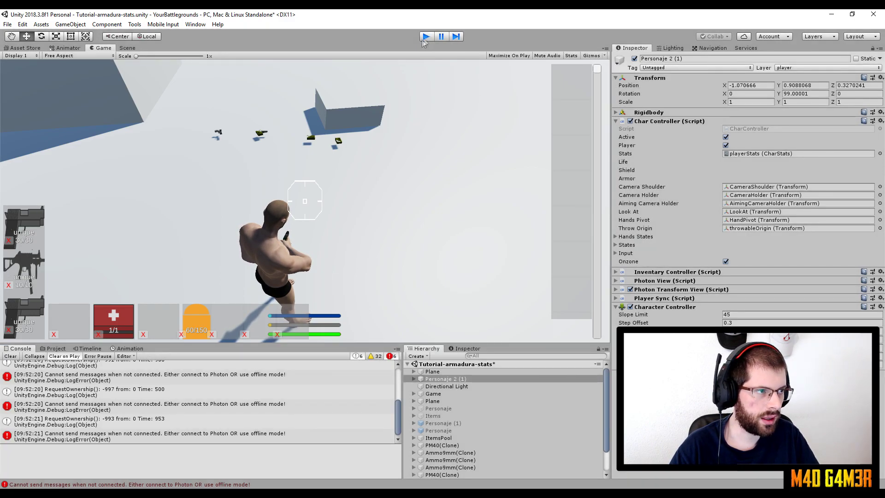
{"action": "left_click", "coordinate": [10, 356]}
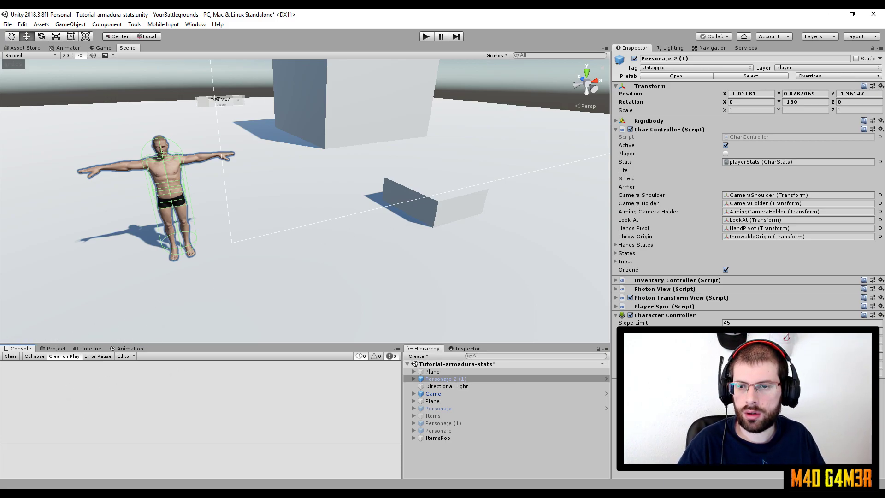
{"action": "key", "text": "alt+Tab"}
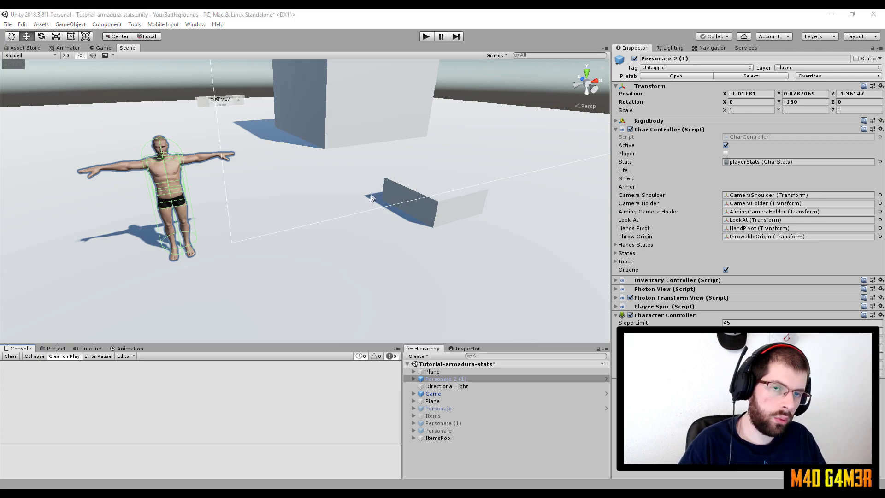
Step: Drop the OB1 building into the scene and rotate it around its vertical axis
{"action": "mouse_move", "coordinate": [299, 395]}
{"action": "left_mouse_down"}
{"action": "mouse_move", "coordinate": [535, 148]}
{"action": "mouse_move", "coordinate": [453, 155]}
{"action": "left_mouse_up"}
{"action": "scroll", "coordinate": [442, 166], "scroll_direction": "down", "scroll_amount": 3}
{"action": "scroll", "coordinate": [431, 182], "scroll_direction": "down", "scroll_amount": 2}
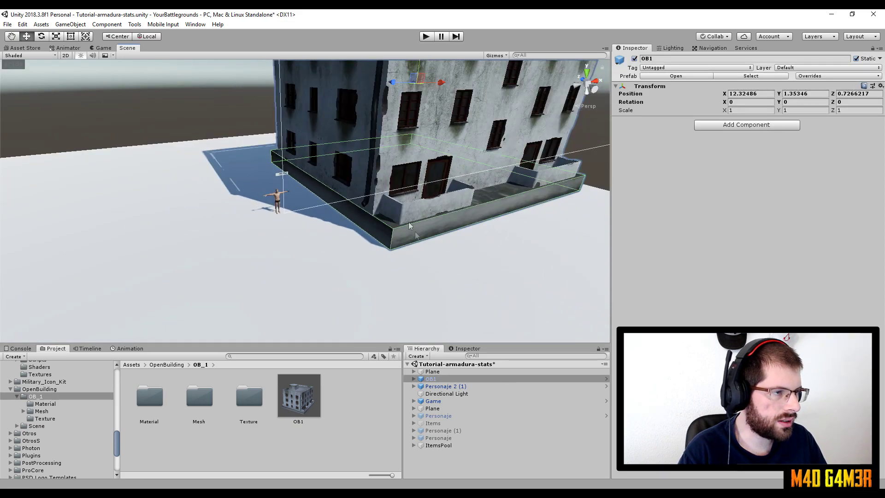
{"action": "left_click", "coordinate": [85, 36]}
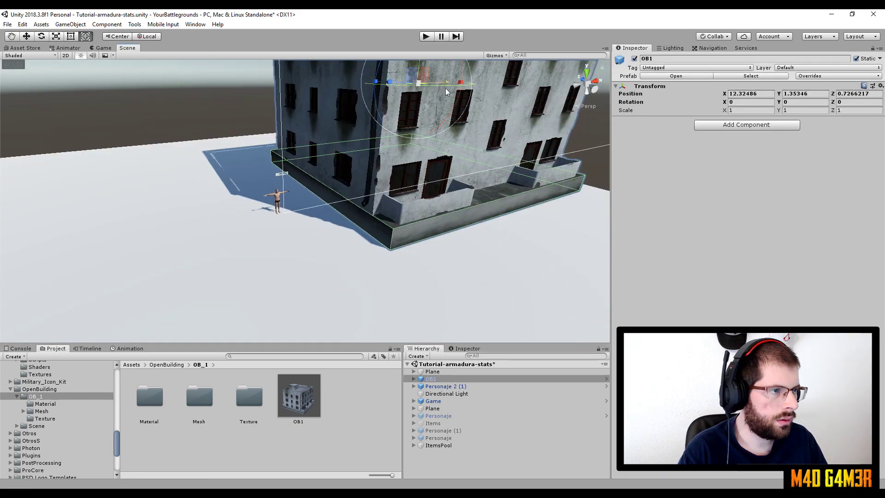
{"action": "mouse_move", "coordinate": [436, 87]}
{"action": "left_mouse_down"}
{"action": "mouse_move", "coordinate": [98, 93]}
{"action": "mouse_move", "coordinate": [797, 77]}
{"action": "left_mouse_up"}
Step: Raise and slide OB1 toward the character, then expand its children in the Hierarchy
{"action": "left_click_drag", "start_coordinate": [294, 207], "coordinate": [236, 102], "text": "alt"}
{"action": "left_click_drag", "start_coordinate": [233, 147], "coordinate": [883, 222]}
{"action": "key", "text": "f"}
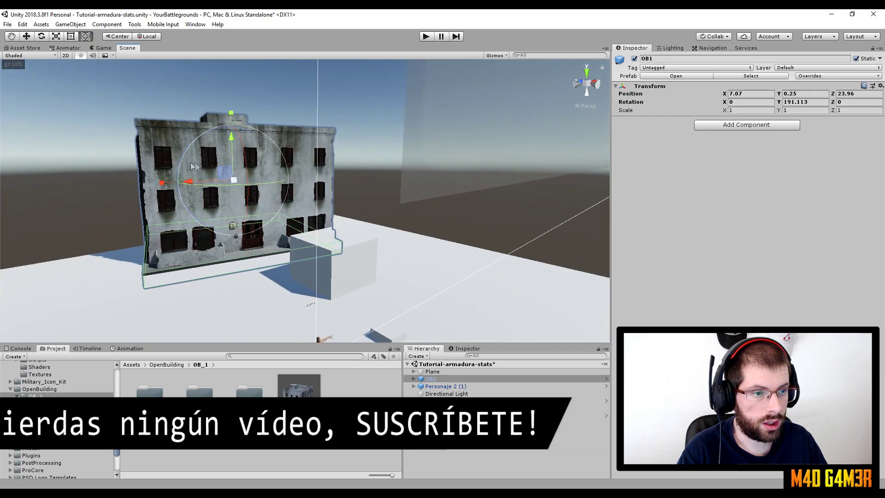
{"action": "left_click_drag", "start_coordinate": [225, 183], "coordinate": [182, 158]}
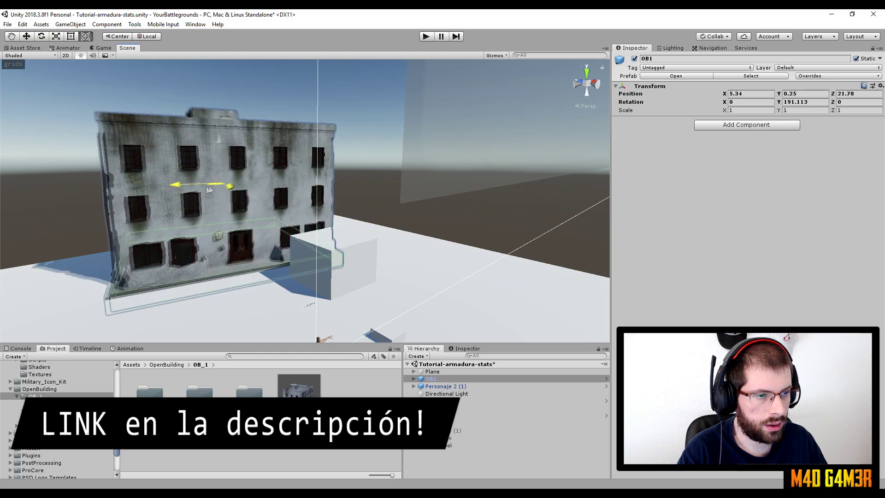
{"action": "left_click", "coordinate": [414, 378]}
{"action": "left_click", "coordinate": [451, 390]}
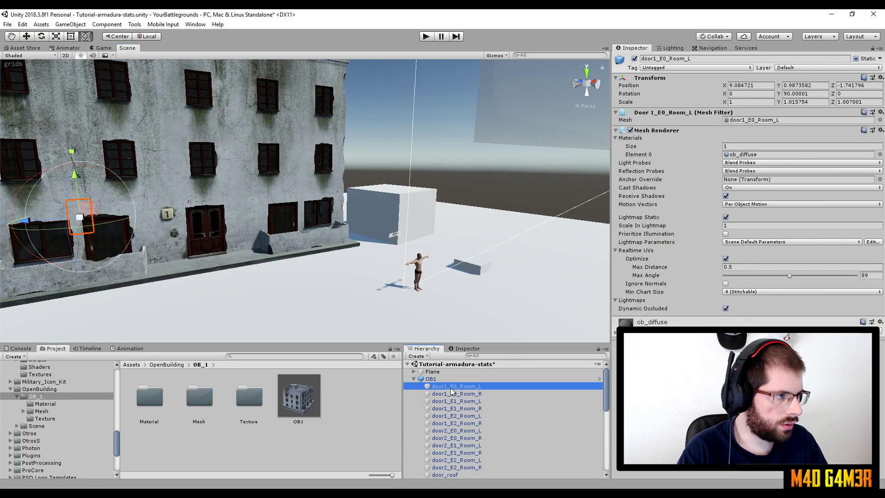
Step: Hide the Transp window objects and the outer wall to see inside OB1
{"action": "left_click", "coordinate": [458, 394]}
{"action": "left_click", "coordinate": [266, 311]}
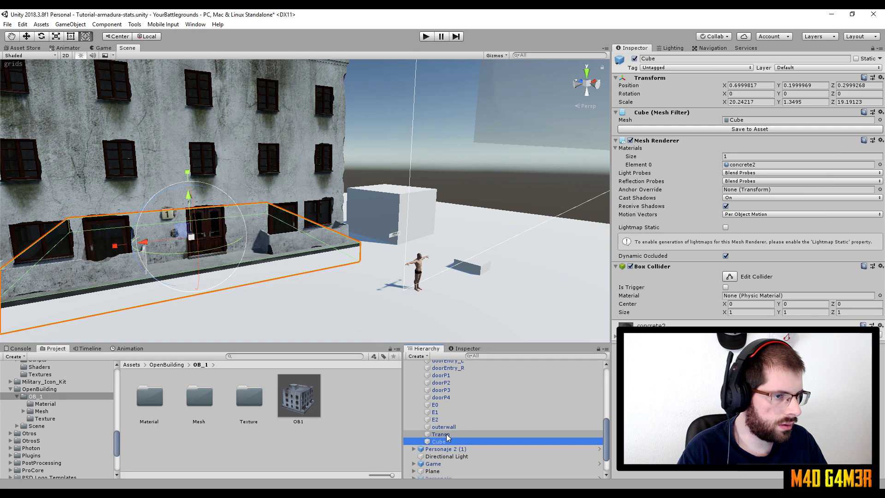
{"action": "left_click", "coordinate": [452, 434]}
{"action": "type", "text": "Transp"}
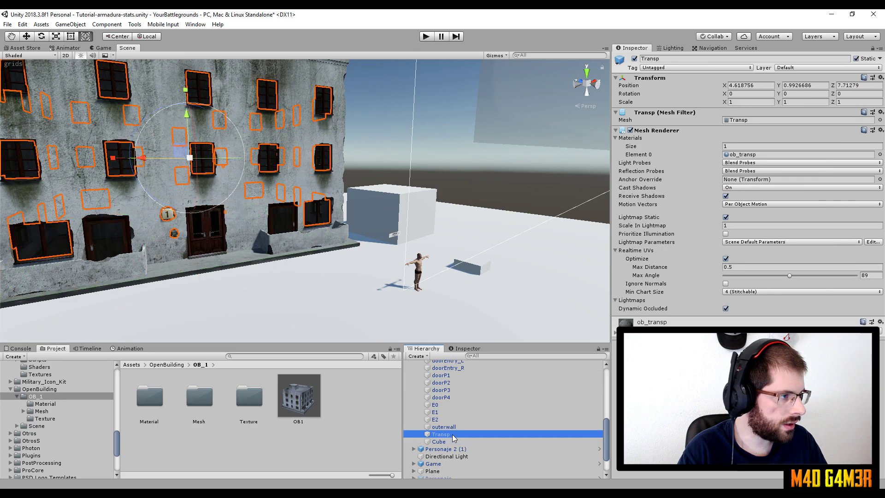
{"action": "type", "text": "f"}
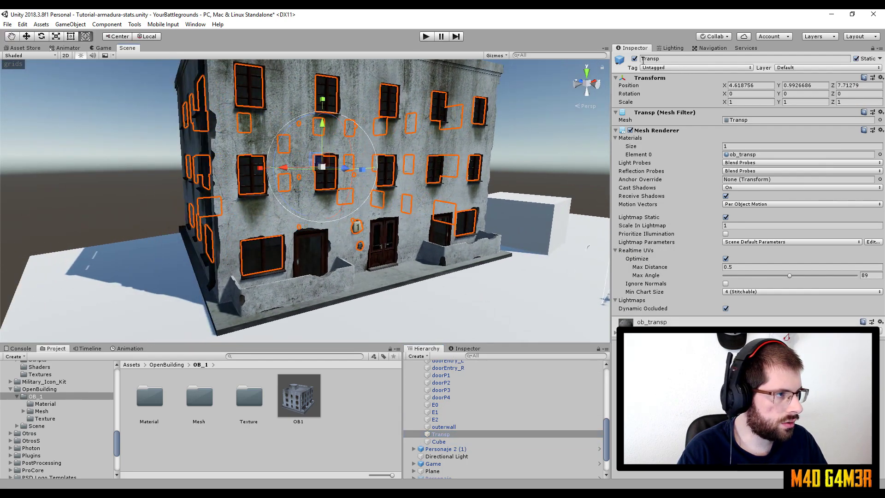
{"action": "left_click", "coordinate": [634, 59]}
{"action": "key", "text": "Up"}
{"action": "left_click", "coordinate": [634, 59]}
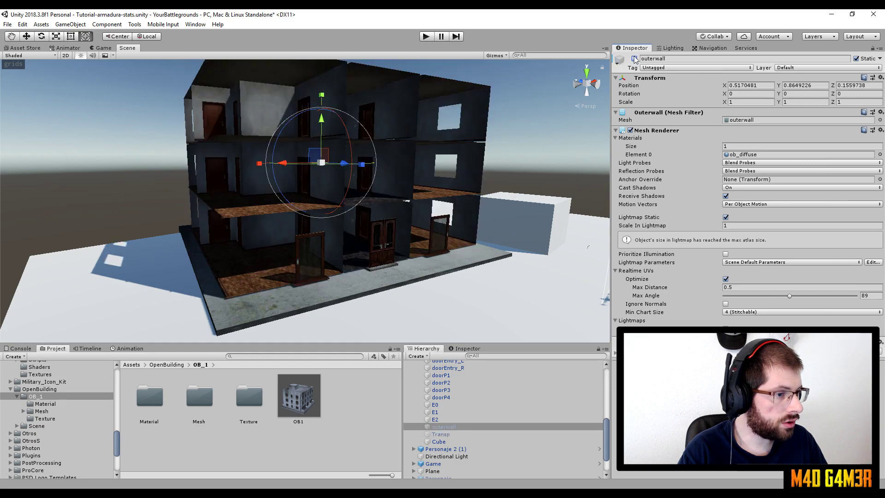
{"action": "left_click", "coordinate": [470, 433]}
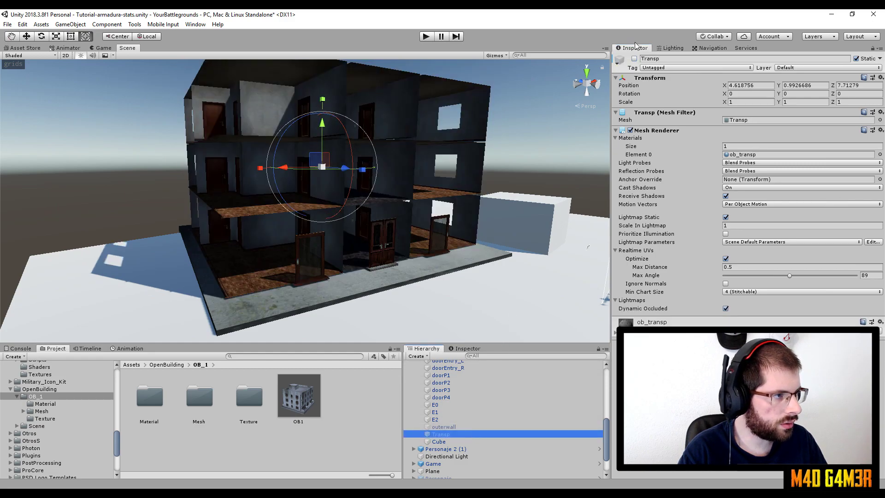
{"action": "left_click", "coordinate": [634, 59]}
{"action": "left_click", "coordinate": [634, 59]}
{"action": "left_click", "coordinate": [635, 59]}
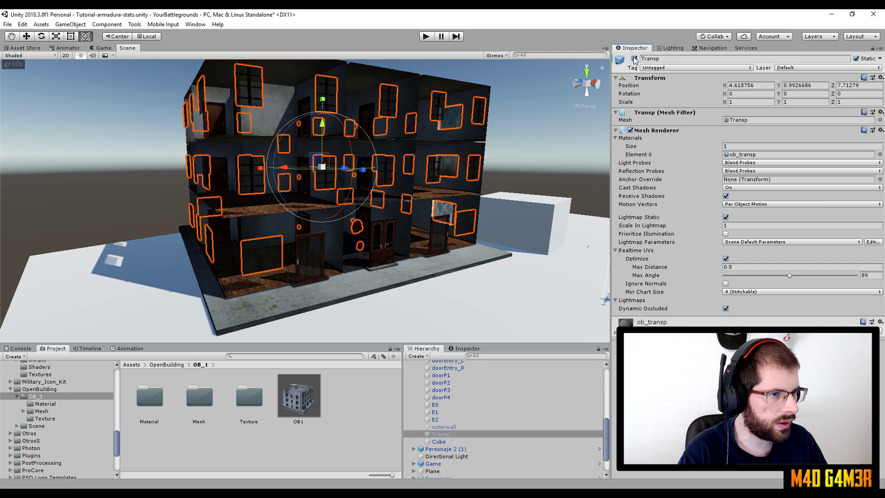
{"action": "left_click", "coordinate": [635, 59]}
Step: Toggle floors E2, E1 and E0 off and on to inspect each floor's walls
{"action": "left_click", "coordinate": [483, 427]}
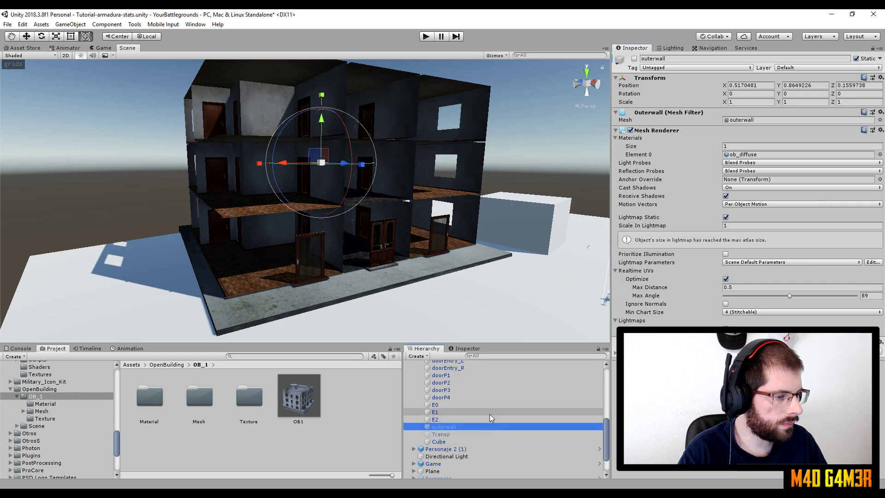
{"action": "left_click", "coordinate": [473, 418]}
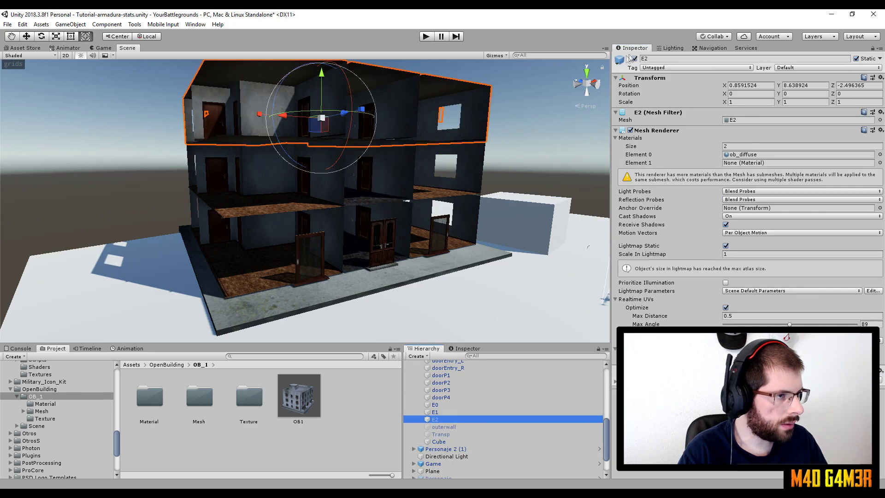
{"action": "left_click", "coordinate": [634, 59]}
{"action": "left_click", "coordinate": [635, 59]}
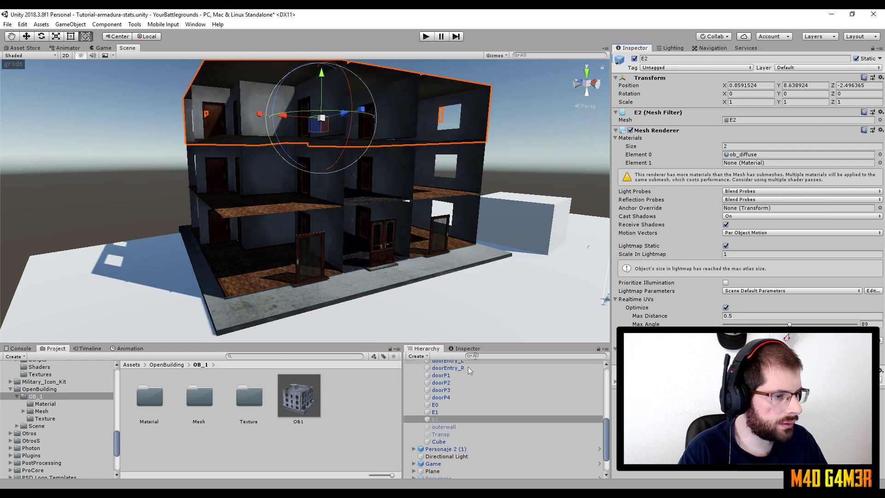
{"action": "key", "text": "Up"}
{"action": "left_click", "coordinate": [634, 59]}
{"action": "left_click", "coordinate": [634, 59]}
{"action": "key", "text": "Up"}
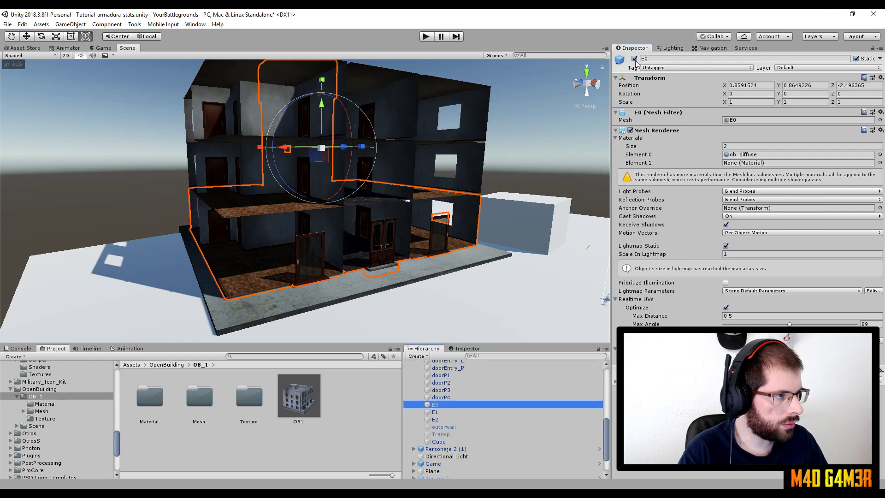
{"action": "left_click", "coordinate": [634, 59]}
{"action": "left_click", "coordinate": [635, 59]}
Step: Select E2 and start Play mode to test walking inside the building
{"action": "right_click_drag", "start_coordinate": [393, 140], "coordinate": [322, 194]}
{"action": "key", "text": "Up"}
{"action": "key", "text": "Up"}
{"action": "key", "text": "Up"}
{"action": "key", "text": "Up"}
{"action": "key", "text": "Up"}
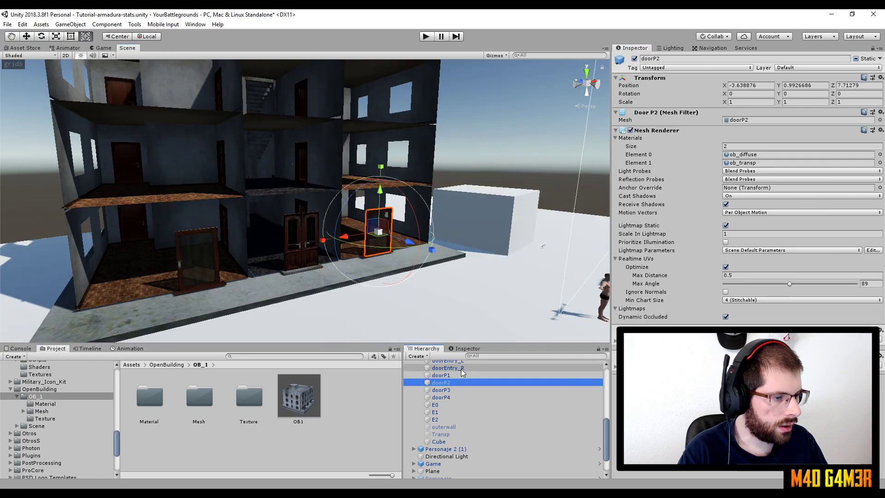
{"action": "left_click", "coordinate": [450, 444]}
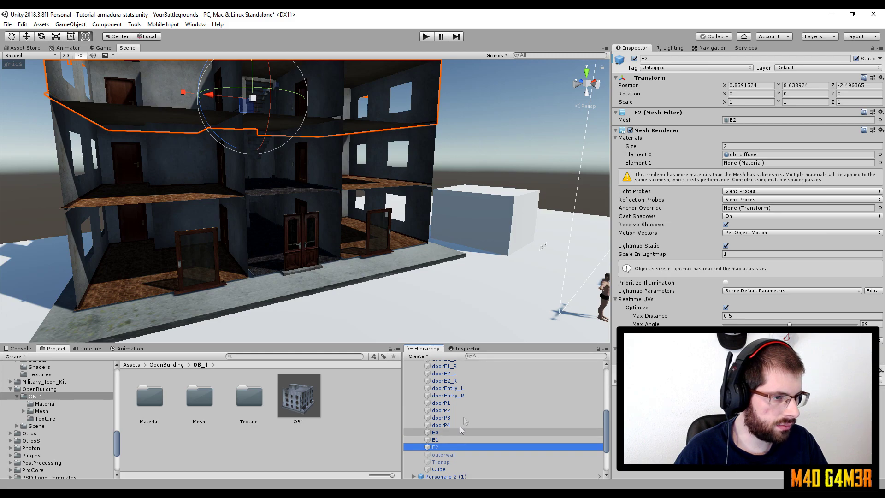
{"action": "left_click", "coordinate": [427, 36]}
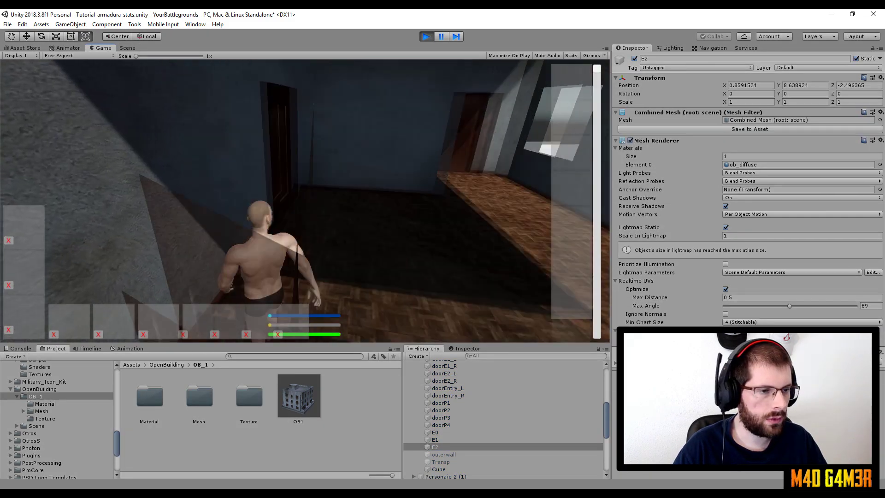
Step: Stop the game and add a Mesh Collider to floors E0, E1 and E2
{"action": "key", "text": "w"}
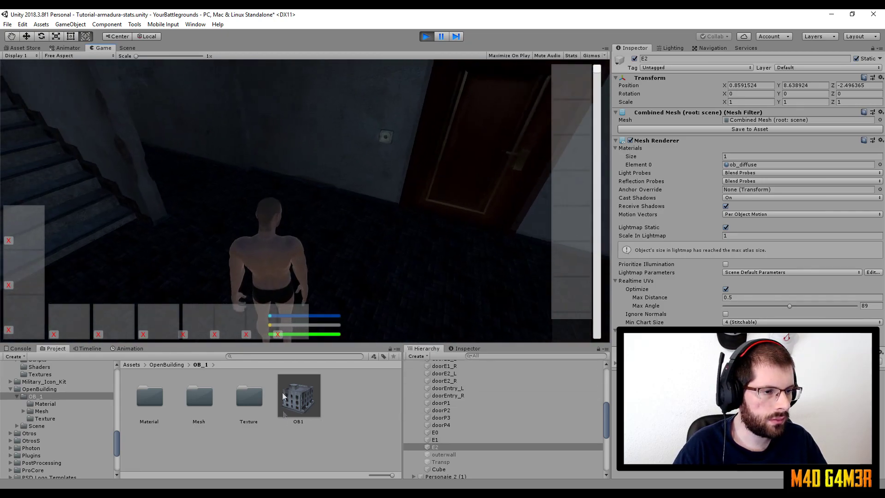
{"action": "key", "text": "ctrl+p"}
{"action": "left_click", "coordinate": [434, 432], "text": "shift"}
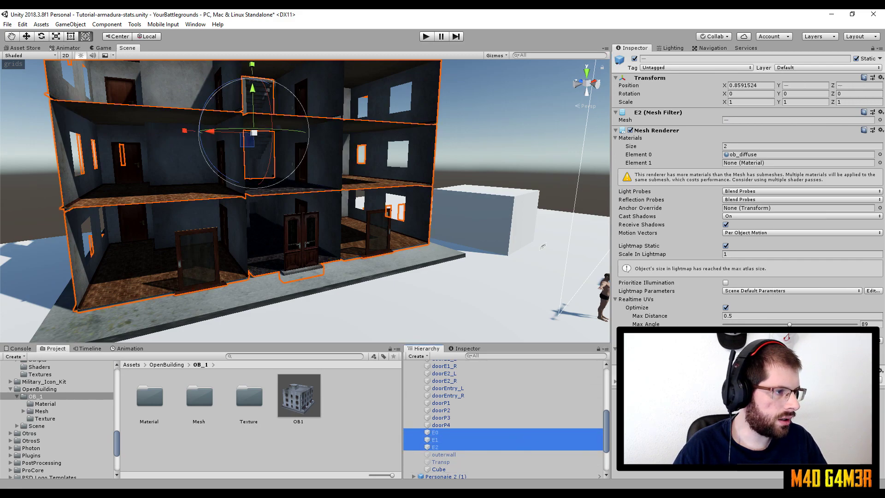
{"action": "key", "text": "ctrl+shift+a"}
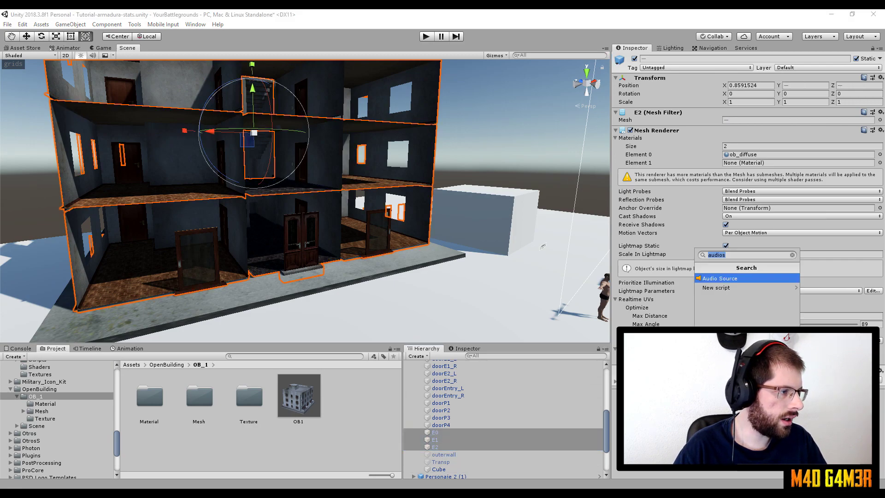
{"action": "type", "text": "mesh"}
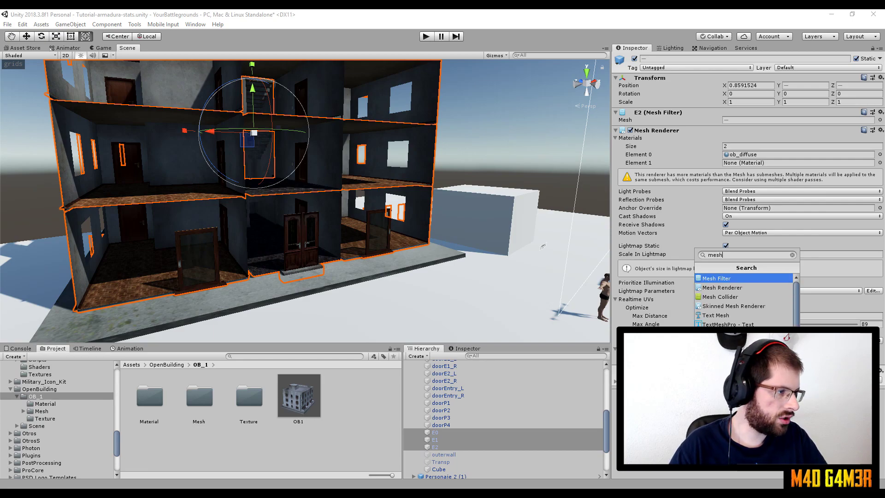
{"action": "key", "text": "Down"}
{"action": "key", "text": "Down"}
{"action": "key", "text": "Return"}
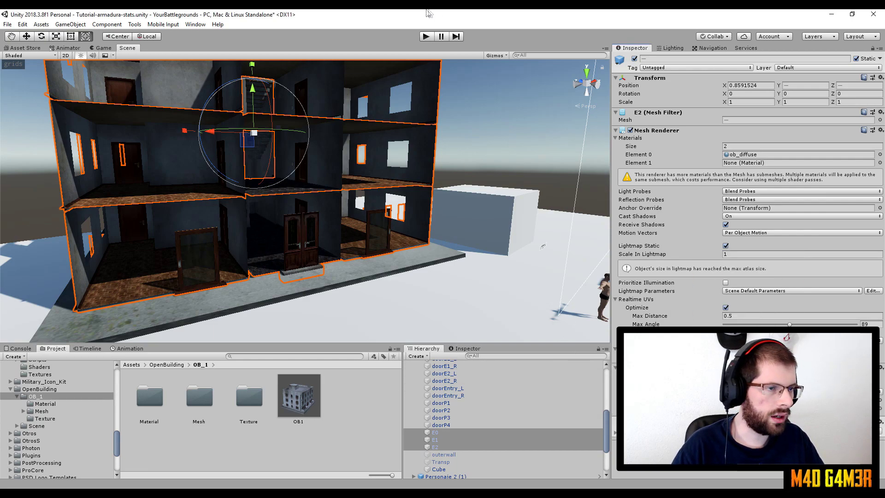
Step: Playtest climbing the staircase with the new colliders, then stop the game
{"action": "left_click", "coordinate": [426, 37]}
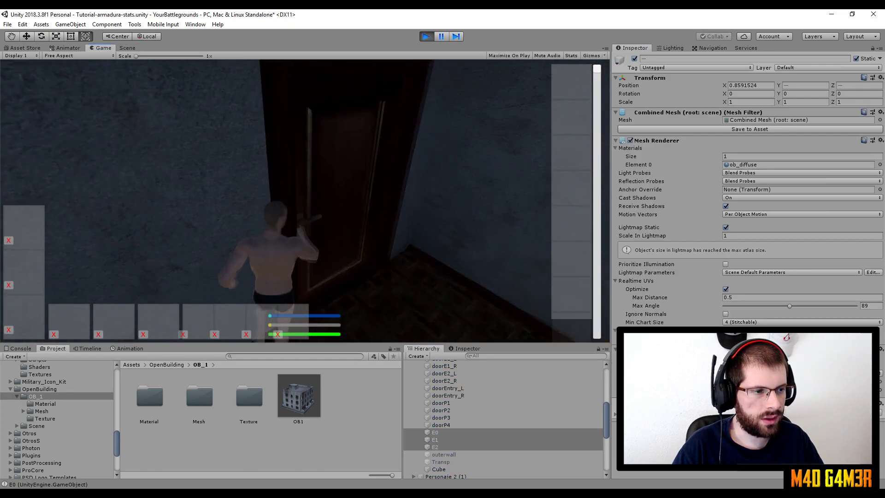
{"action": "key", "text": "w"}
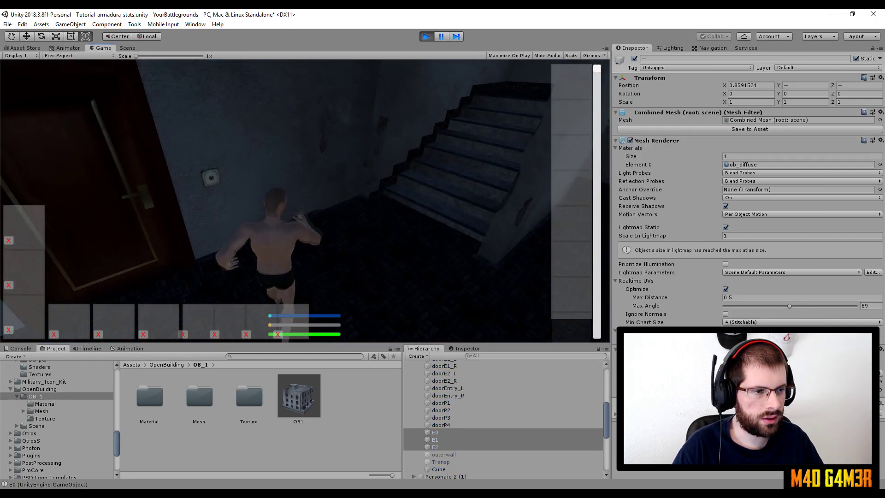
{"action": "key", "text": "w"}
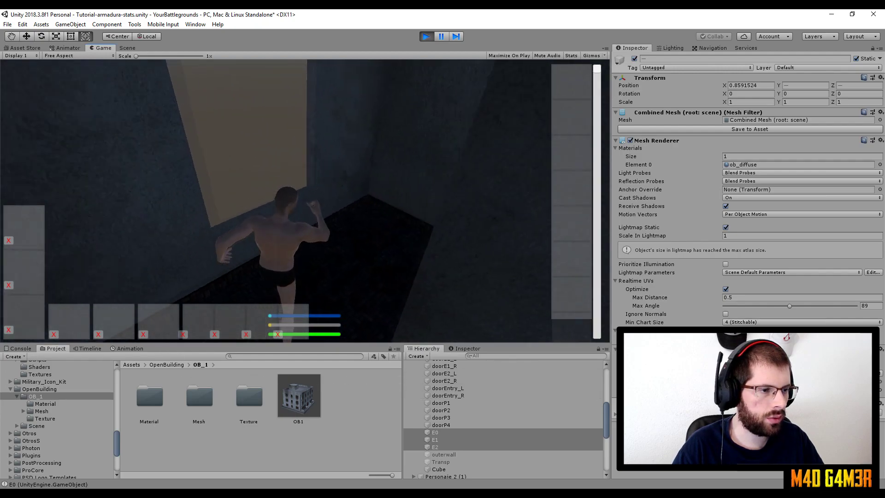
{"action": "key", "text": "w"}
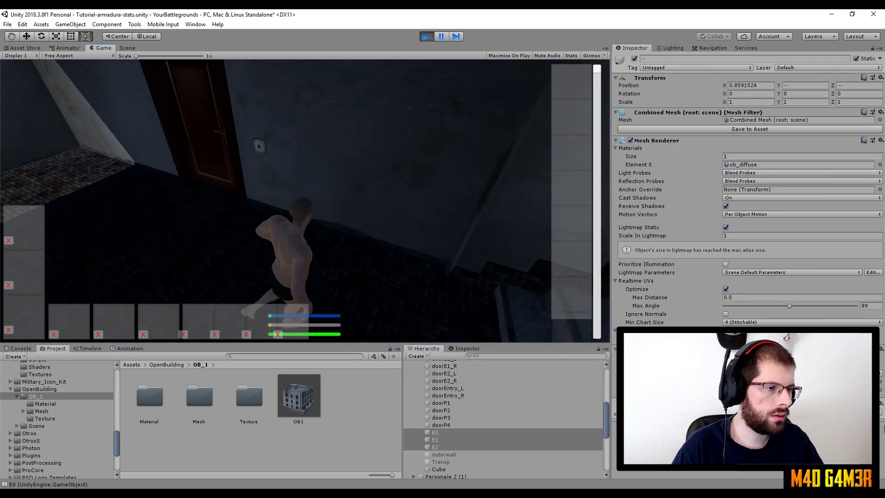
{"action": "key", "text": "ctrl+p"}
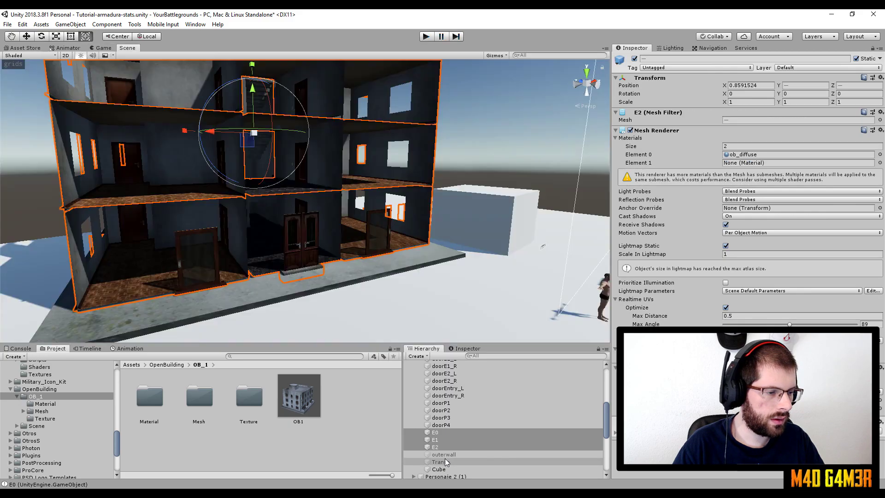
Step: Reactivate the outerwall object so the building's outer wall shows again
{"action": "left_click", "coordinate": [445, 455]}
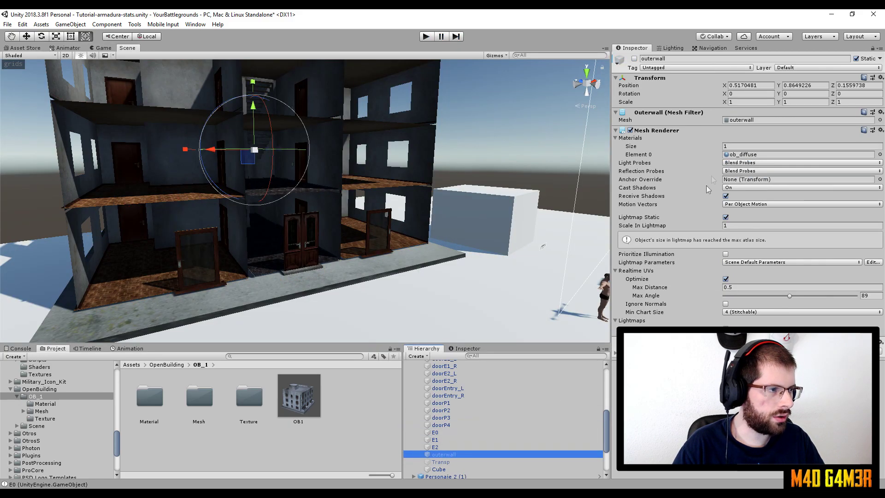
{"action": "left_click", "coordinate": [784, 261]}
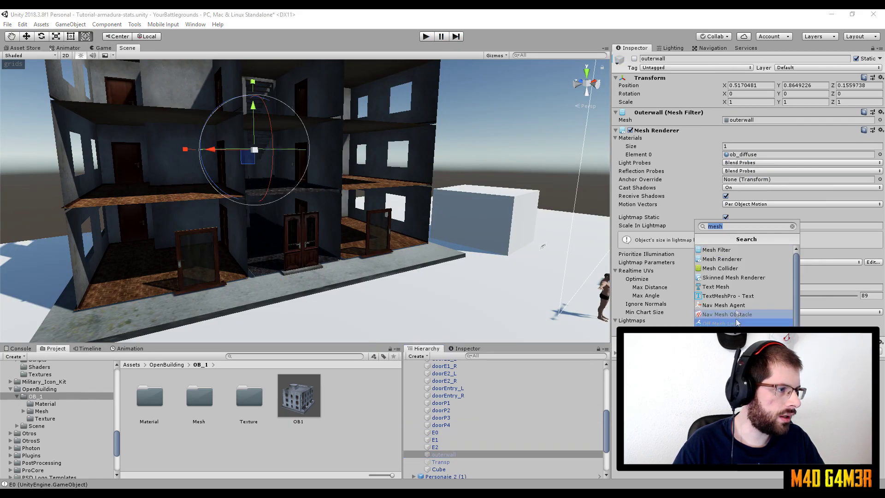
{"action": "left_click", "coordinate": [737, 270]}
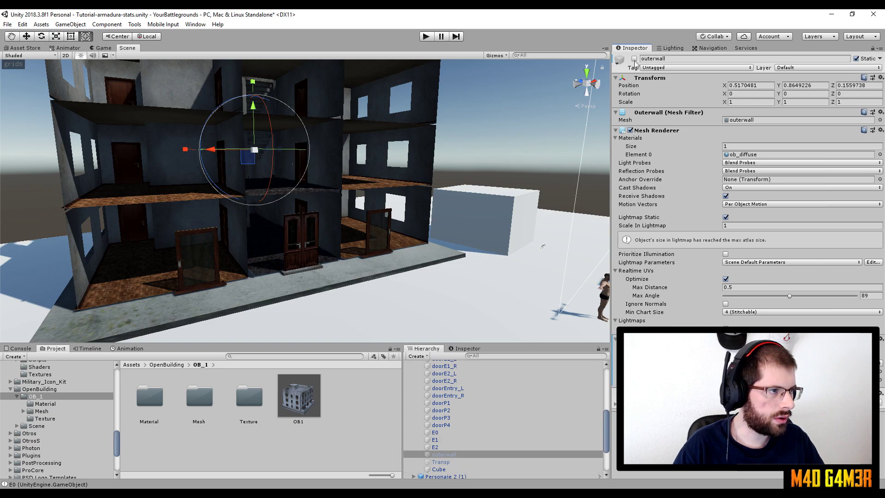
{"action": "left_click", "coordinate": [634, 58]}
{"action": "left_click", "coordinate": [445, 462]}
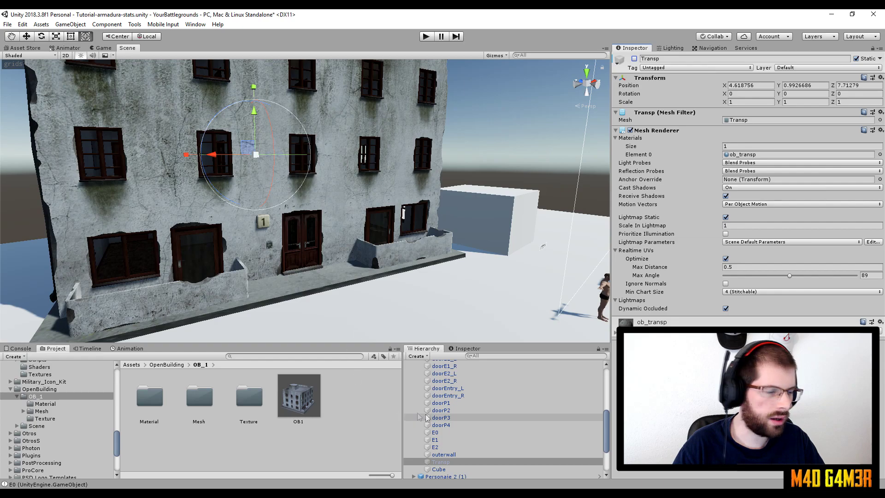
{"action": "left_click", "coordinate": [445, 476]}
Step: Add a 3D Box Collider to all the selected door objects
{"action": "left_click", "coordinate": [448, 423]}
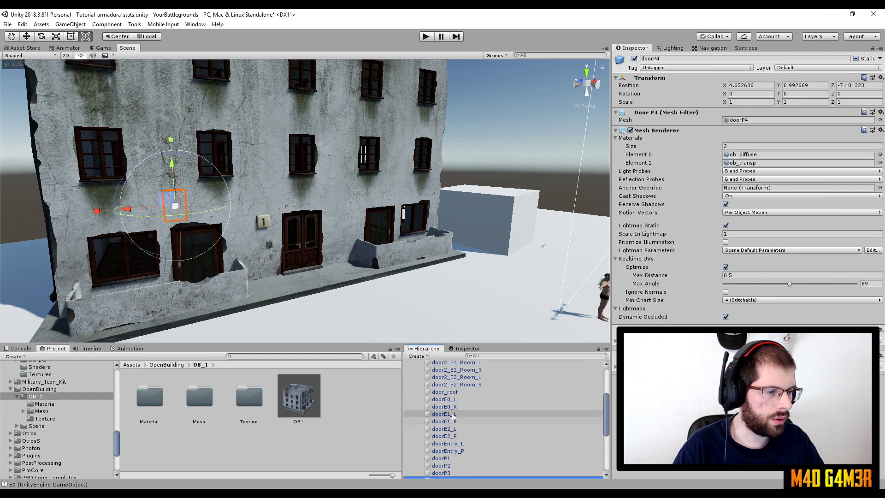
{"action": "scroll", "coordinate": [452, 410], "scroll_direction": "up", "scroll_amount": 10}
{"action": "left_click", "coordinate": [456, 386], "text": "shift"}
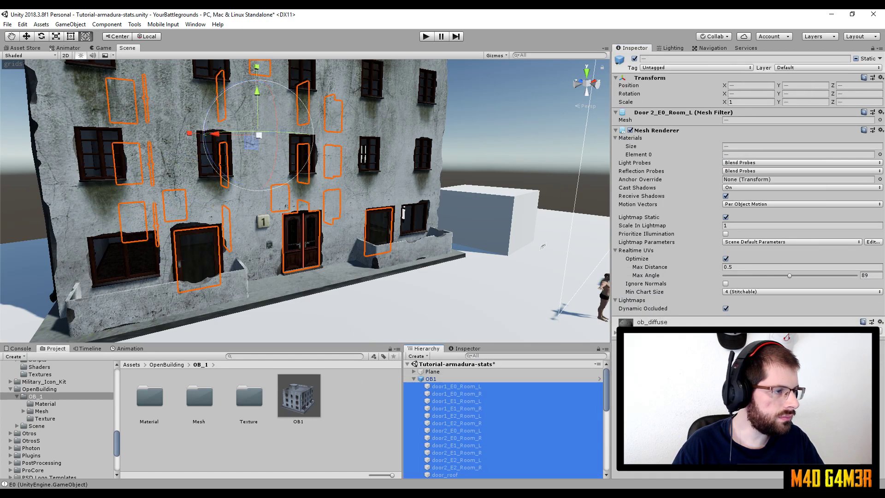
{"action": "left_click", "coordinate": [747, 332]}
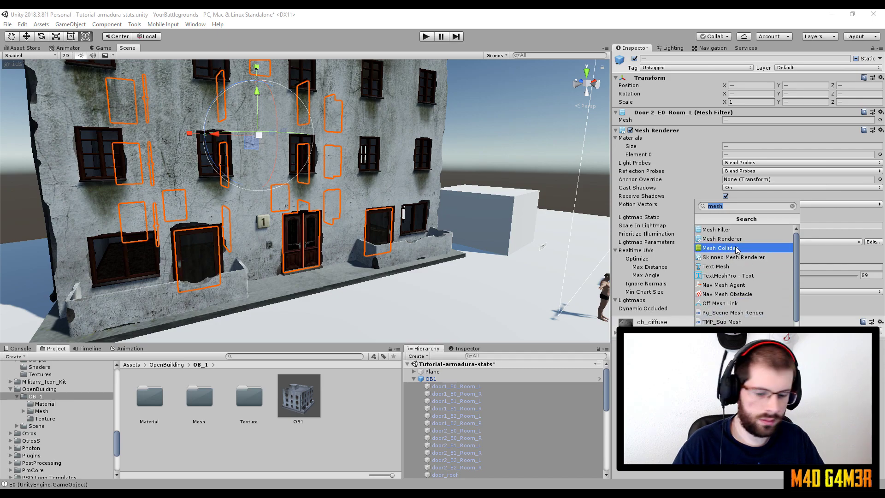
{"action": "type", "text": "box"}
{"action": "key", "text": "Down"}
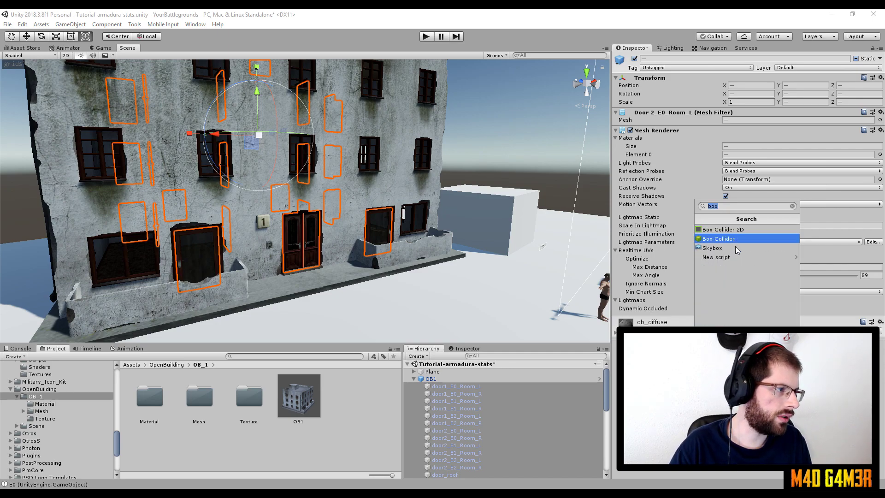
{"action": "key", "text": "Return"}
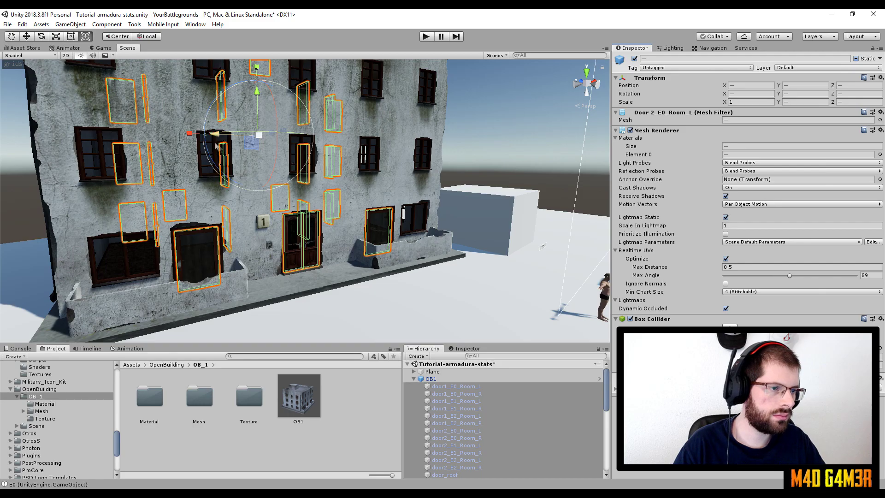
Step: Make the selected doors non-static and set handles to the pivot
{"action": "left_click_drag", "start_coordinate": [213, 144], "coordinate": [265, 200], "text": "alt"}
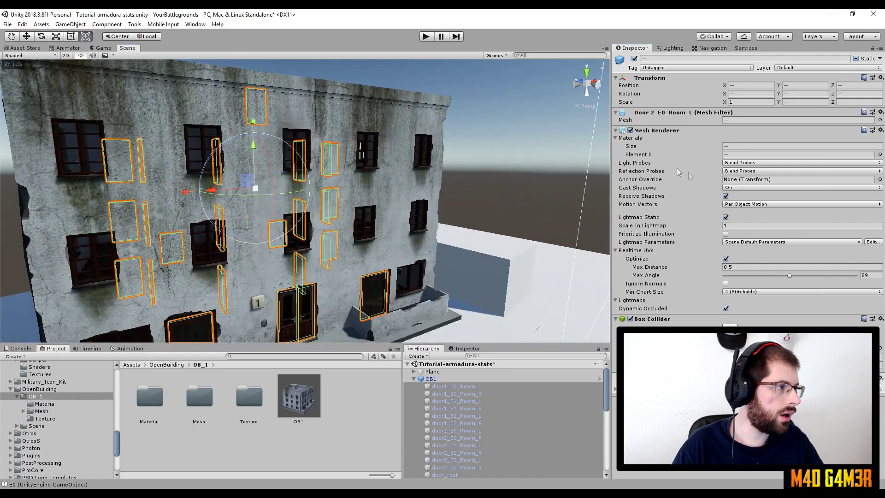
{"action": "left_click", "coordinate": [856, 59]}
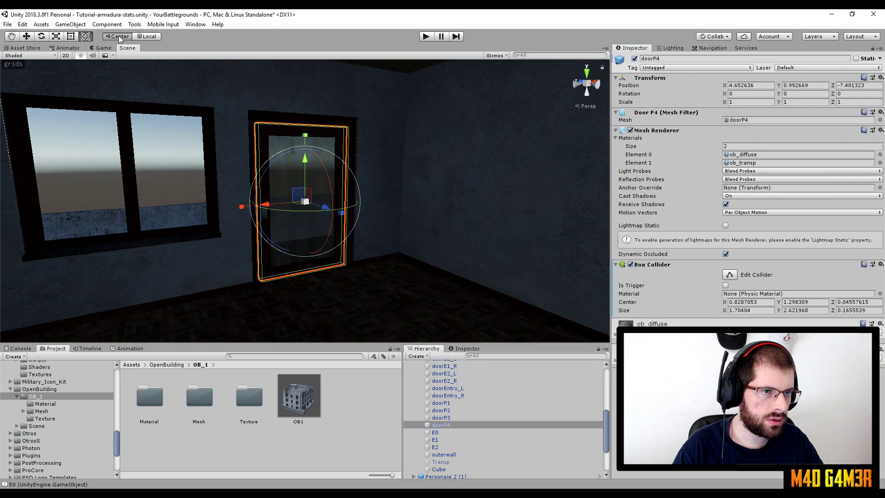
{"action": "key", "text": "z"}
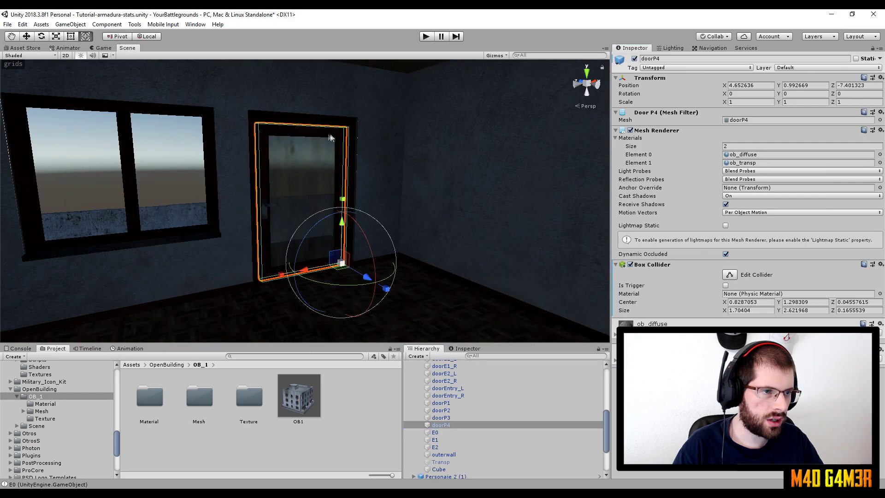
{"action": "mouse_move", "coordinate": [205, 261]}
{"action": "left_mouse_down", "text": "alt"}
{"action": "mouse_move", "coordinate": [429, 229]}
{"action": "mouse_move", "coordinate": [461, 323]}
{"action": "left_mouse_up", "text": "alt"}
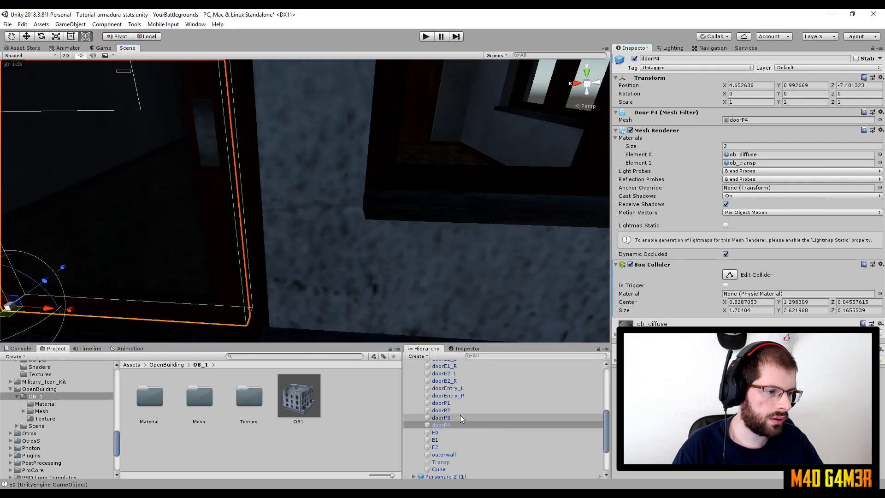
{"action": "left_click", "coordinate": [460, 417]}
{"action": "double_click", "coordinate": [441, 402]}
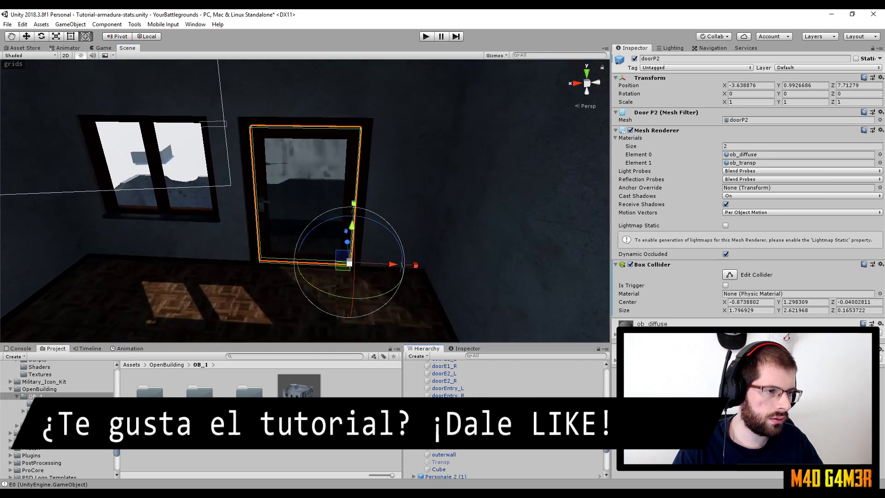
{"action": "double_click", "coordinate": [457, 394]}
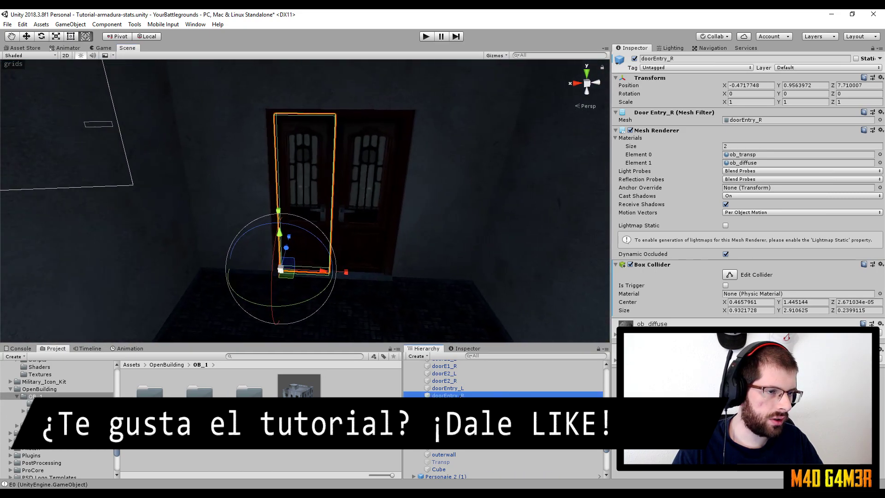
{"action": "double_click", "coordinate": [457, 382]}
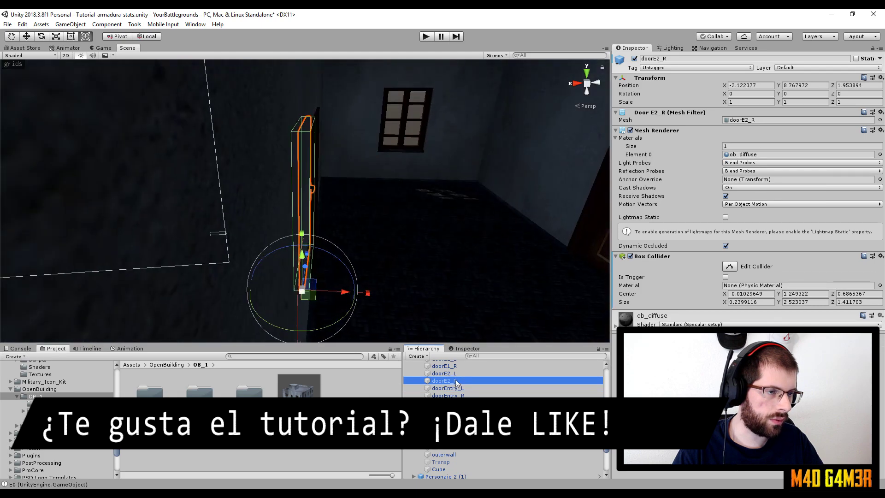
{"action": "left_click", "coordinate": [454, 375]}
{"action": "double_click", "coordinate": [454, 375]}
{"action": "mouse_move", "coordinate": [295, 217]}
{"action": "left_mouse_down", "text": "alt"}
{"action": "mouse_move", "coordinate": [265, 225]}
{"action": "mouse_move", "coordinate": [322, 207]}
{"action": "left_mouse_up", "text": "alt"}
{"action": "mouse_move", "coordinate": [194, 251]}
{"action": "left_mouse_down"}
{"action": "mouse_move", "coordinate": [361, 266]}
{"action": "mouse_move", "coordinate": [439, 198]}
{"action": "mouse_move", "coordinate": [499, 369]}
{"action": "left_mouse_up"}
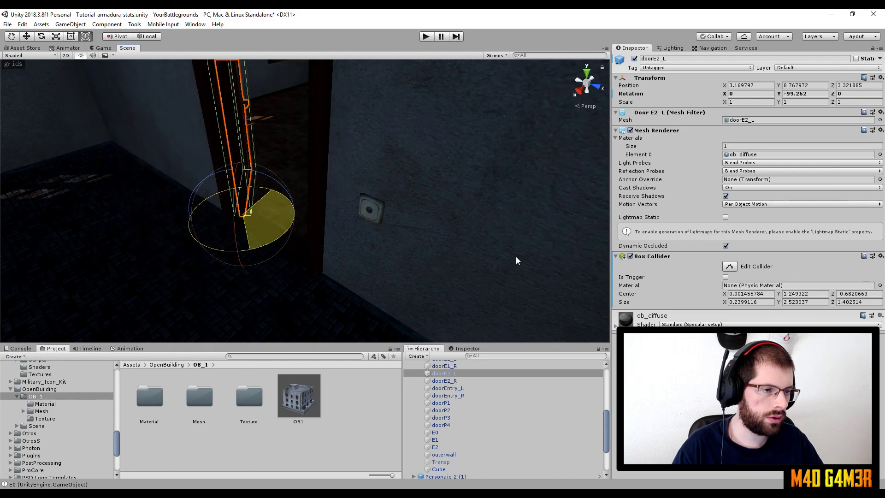
{"action": "left_click_drag", "start_coordinate": [499, 369], "coordinate": [403, 424]}
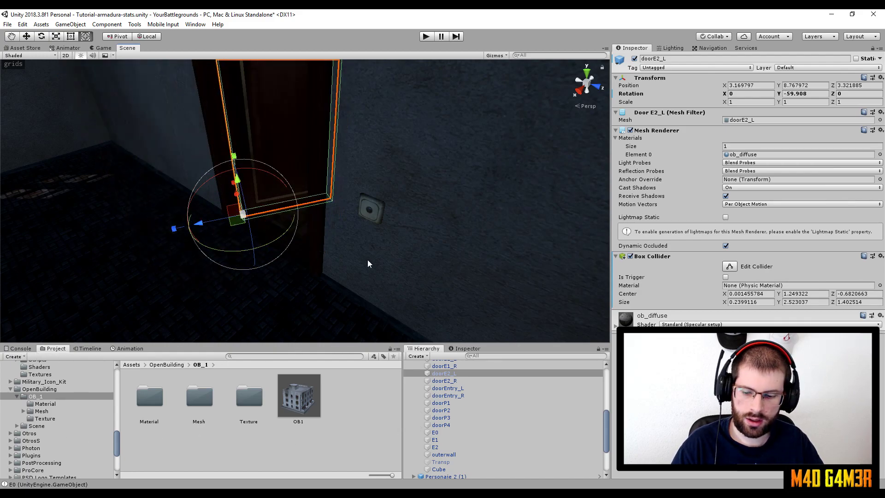
{"action": "key", "text": "ctrl+z"}
{"action": "left_click_drag", "start_coordinate": [187, 270], "coordinate": [173, 248], "text": "alt"}
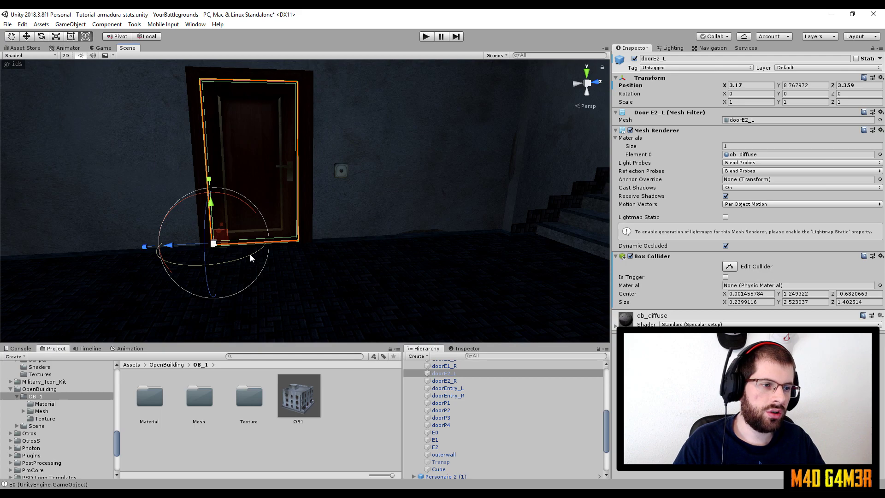
{"action": "mouse_move", "coordinate": [250, 256]}
{"action": "left_mouse_down"}
{"action": "mouse_move", "coordinate": [150, 309]}
{"action": "mouse_move", "coordinate": [263, 293]}
{"action": "left_mouse_up"}
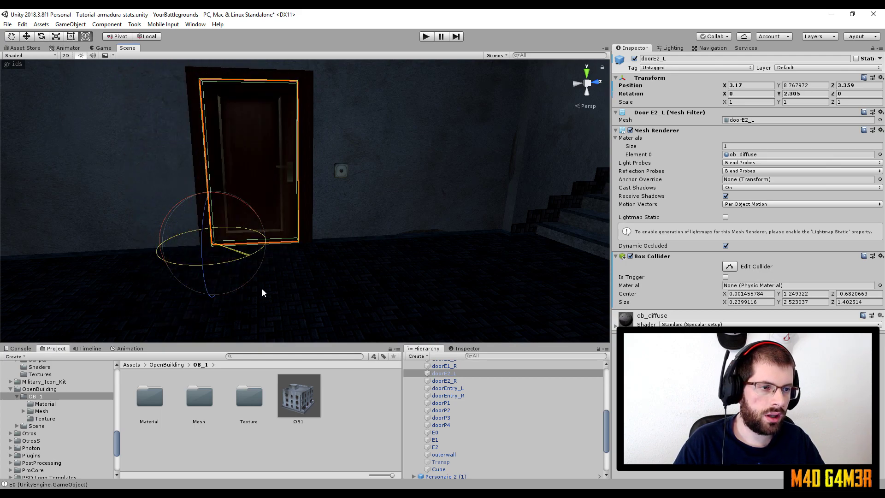
{"action": "left_click_drag", "start_coordinate": [262, 289], "coordinate": [349, 186]}
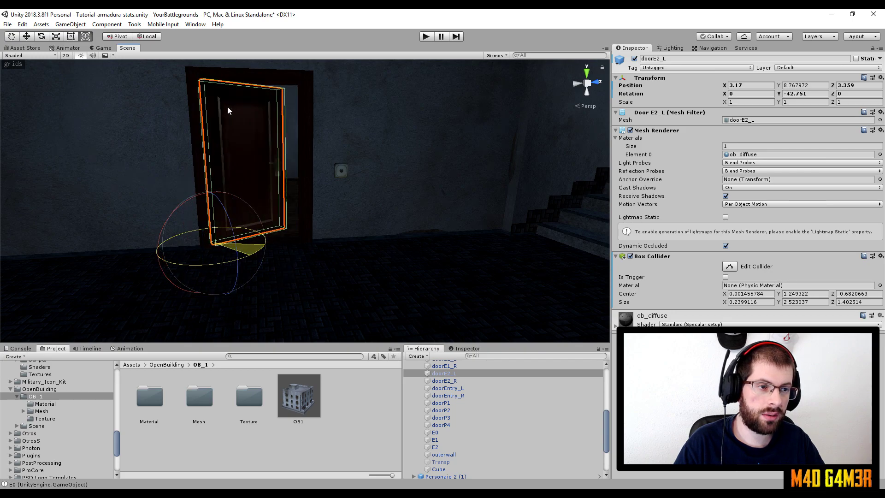
{"action": "left_click_drag", "start_coordinate": [349, 186], "coordinate": [201, 466]}
{"action": "key", "text": "ctrl+z"}
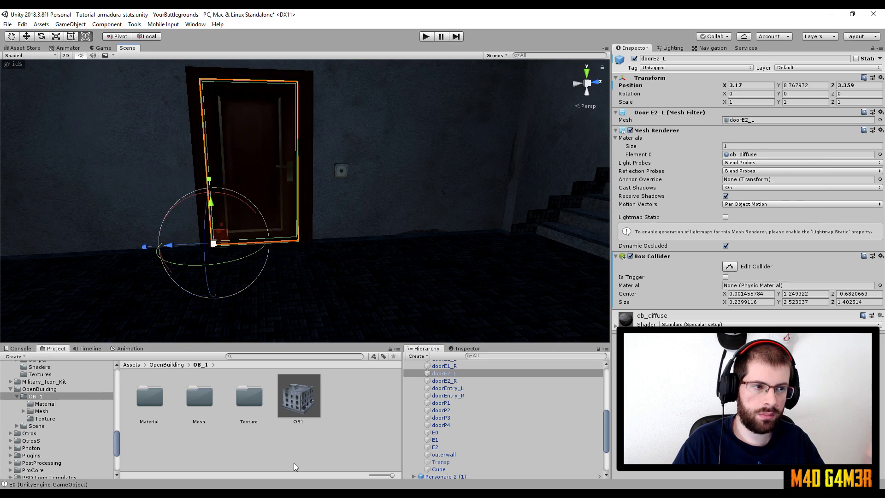
{"action": "key", "text": "ctrl+z"}
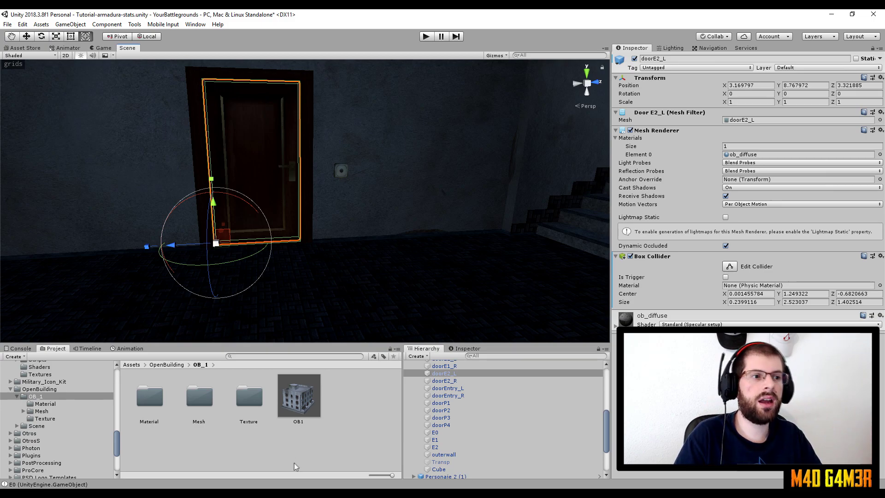
{"action": "mouse_move", "coordinate": [361, 213]}
{"action": "left_mouse_down", "text": "alt"}
{"action": "mouse_move", "coordinate": [214, 238]}
{"action": "mouse_move", "coordinate": [312, 299]}
{"action": "mouse_move", "coordinate": [365, 184]}
{"action": "mouse_move", "coordinate": [322, 220]}
{"action": "left_mouse_up", "text": "alt"}
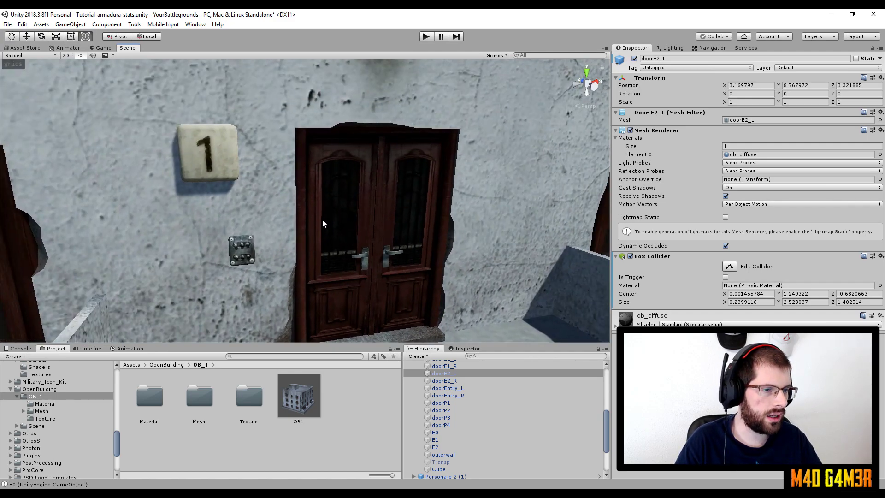
{"action": "left_click", "coordinate": [322, 219]}
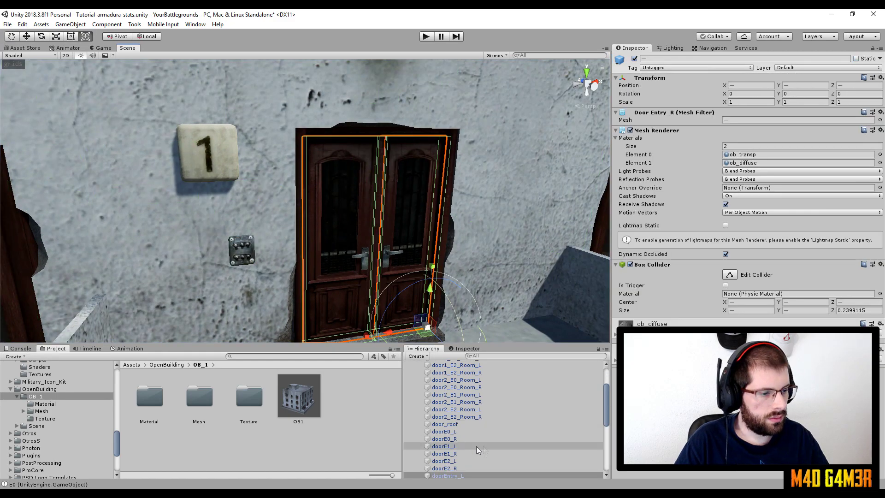
{"action": "scroll", "coordinate": [500, 424], "scroll_direction": "up", "scroll_amount": 4}
{"action": "scroll", "coordinate": [488, 425], "scroll_direction": "up", "scroll_amount": 3}
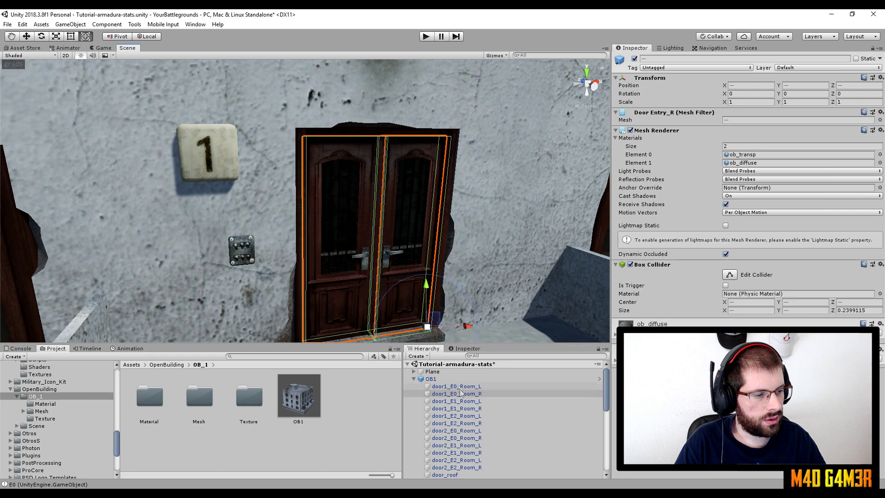
{"action": "left_click", "coordinate": [477, 386]}
{"action": "left_click", "coordinate": [477, 474], "text": "shift"}
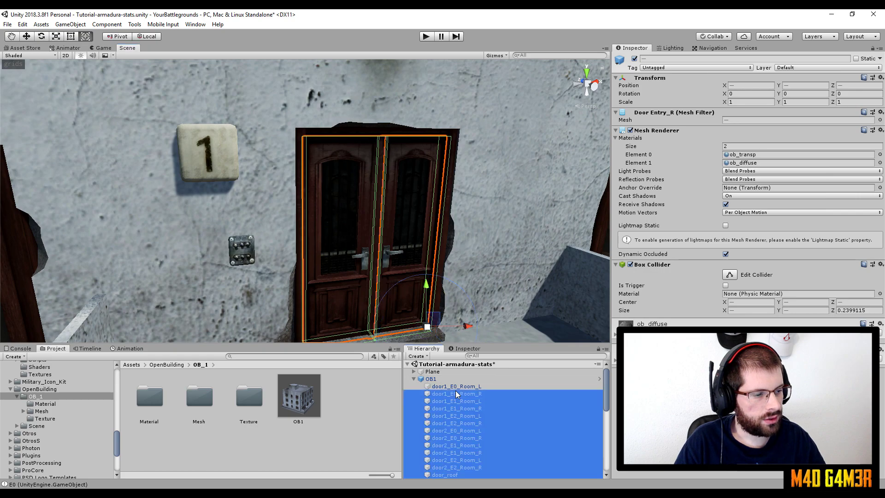
{"action": "left_click", "coordinate": [792, 68]}
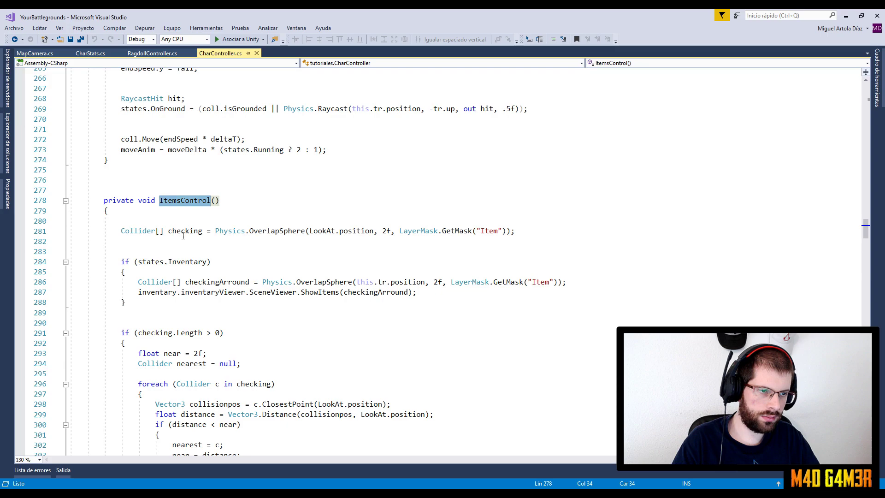
{"action": "double_click", "coordinate": [491, 232]}
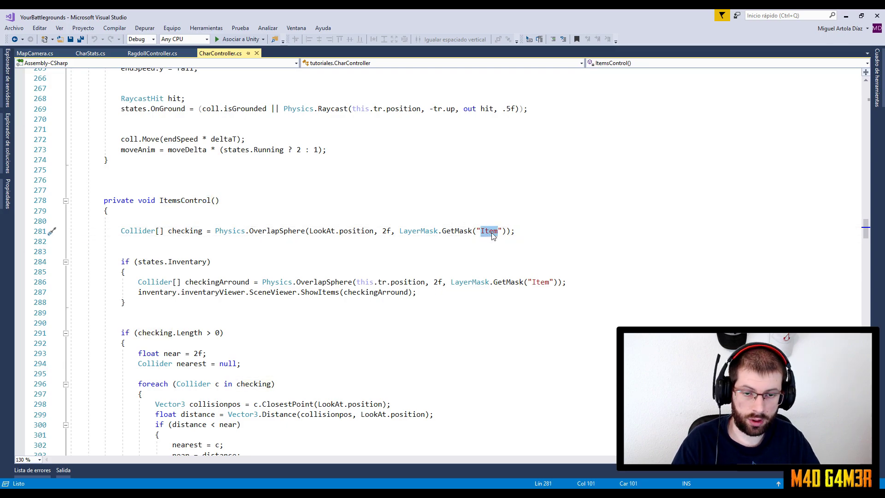
{"action": "key", "text": "alt+Tab"}
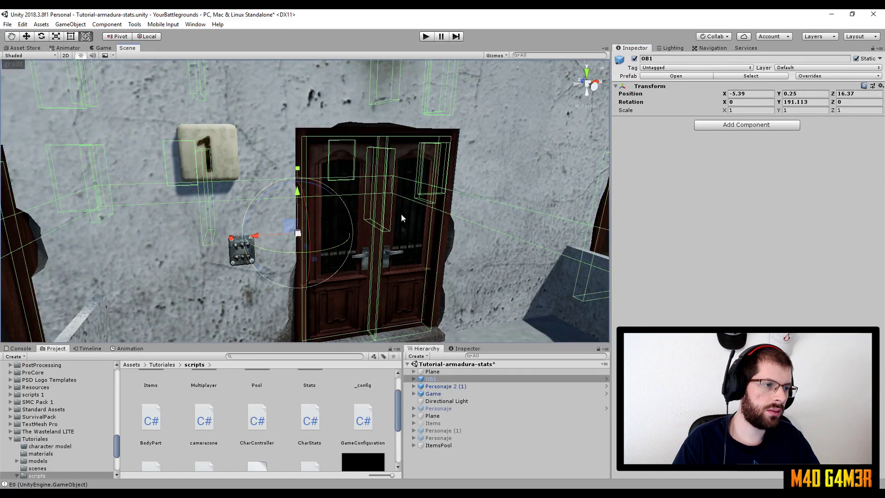
Step: Put all room doors from door1_E0_Room_L to door_roof on layer 8: Item
{"action": "left_click", "coordinate": [402, 207]}
{"action": "left_click", "coordinate": [454, 386]}
{"action": "left_click", "coordinate": [445, 475], "text": "shift"}
{"action": "left_click", "coordinate": [799, 68]}
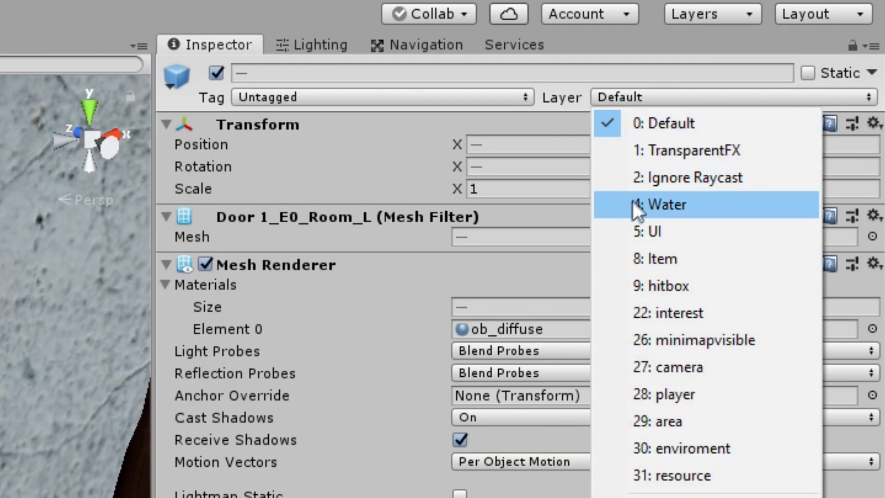
{"action": "left_click", "coordinate": [641, 259]}
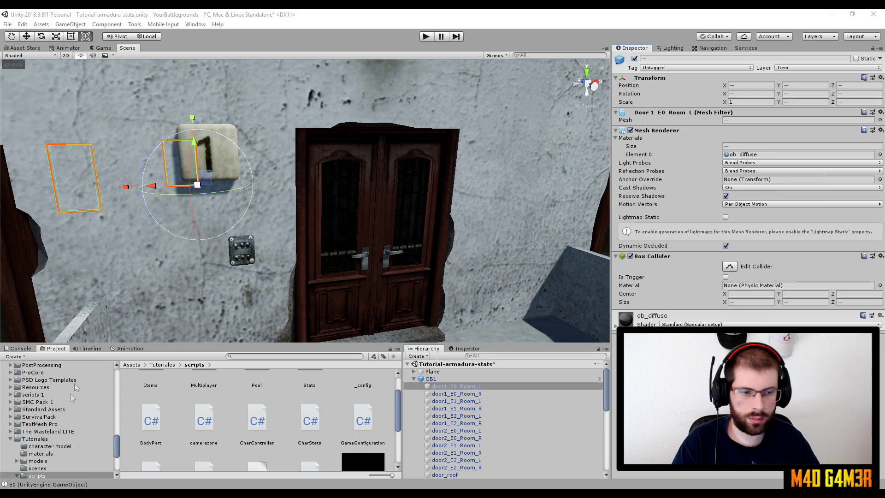
Step: Create a new C# script named Door in the scripts/Items folder
{"action": "scroll", "coordinate": [54, 455], "scroll_direction": "down", "scroll_amount": 5}
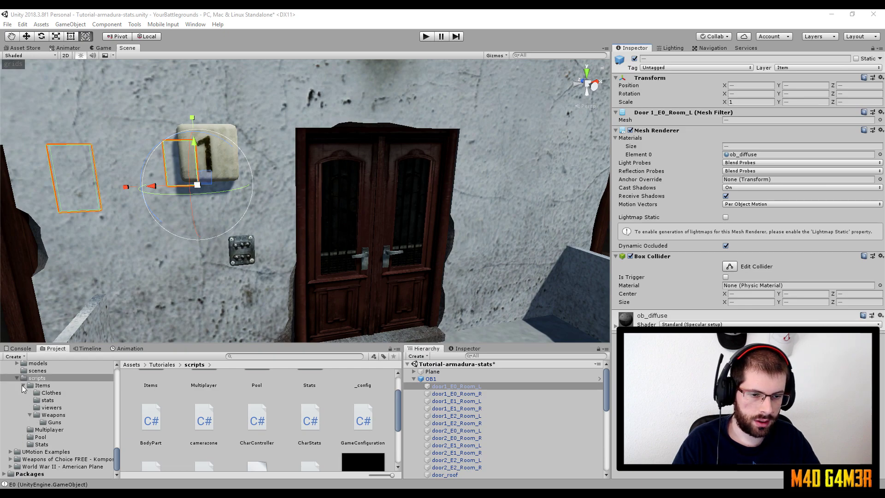
{"action": "left_click", "coordinate": [43, 386]}
{"action": "scroll", "coordinate": [239, 446], "scroll_direction": "down", "scroll_amount": 1}
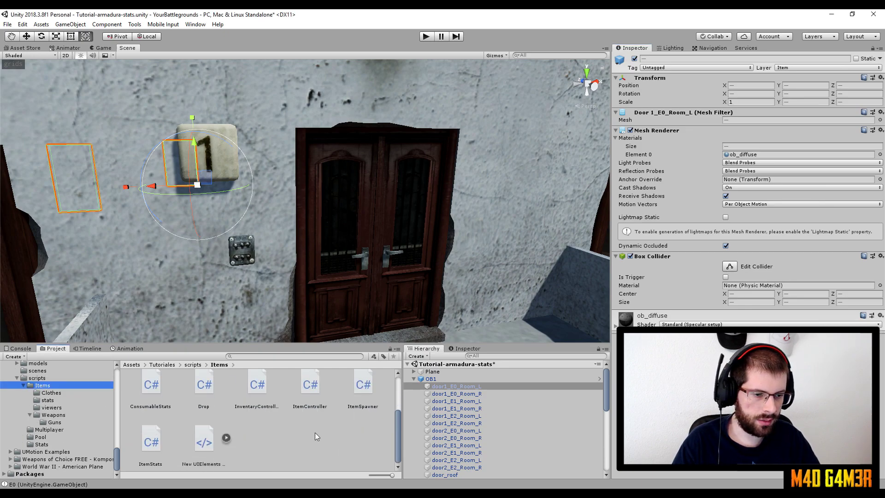
{"action": "right_click", "coordinate": [314, 432]}
{"action": "mouse_move", "coordinate": [336, 215]}
{"action": "left_click", "coordinate": [487, 149]}
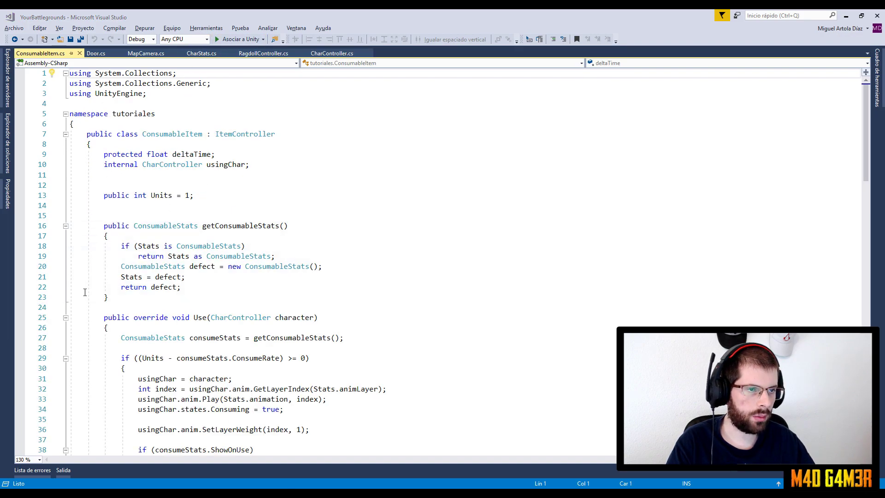
Step: Change the Door class's base from MonoBehaviour to ItemController
{"action": "left_click", "coordinate": [199, 141]}
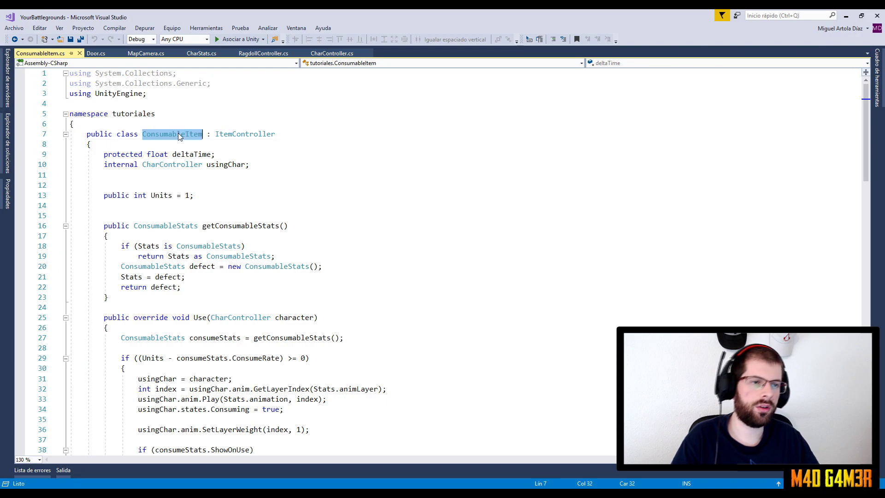
{"action": "double_click", "coordinate": [255, 134]}
{"action": "key", "text": "ctrl+c"}
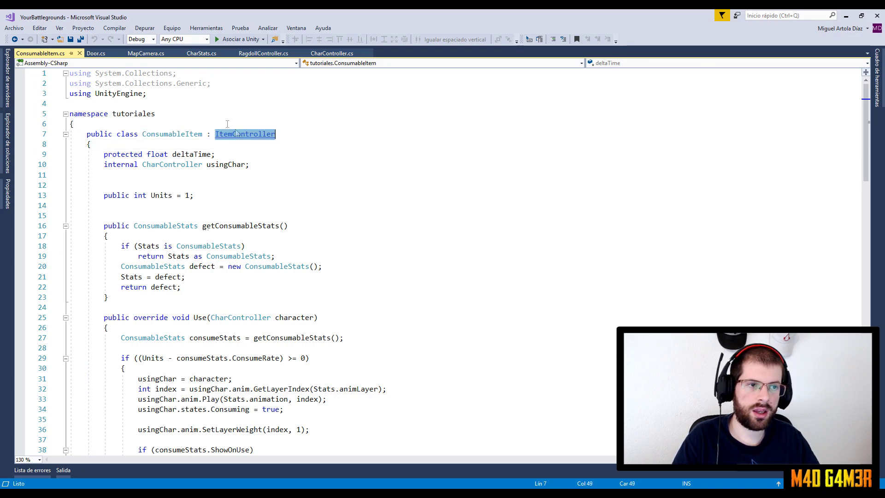
{"action": "left_click", "coordinate": [96, 54]}
{"action": "double_click", "coordinate": [175, 114]}
{"action": "key", "text": "ctrl+v"}
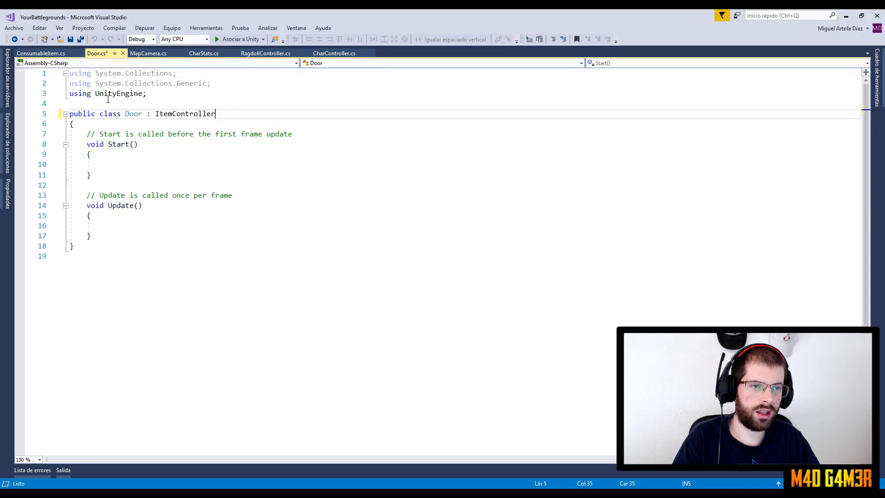
Step: Wrap the Door class in namespace tutoriales with a closing brace
{"action": "left_click", "coordinate": [25, 54]}
{"action": "left_click_drag", "start_coordinate": [74, 124], "coordinate": [74, 113]}
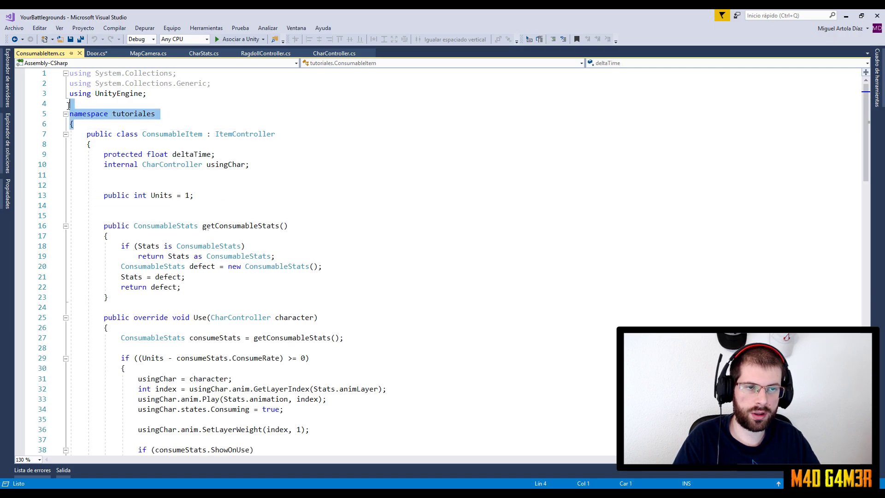
{"action": "key", "text": "ctrl+c"}
{"action": "left_click", "coordinate": [94, 54]}
{"action": "key", "text": "ctrl+v"}
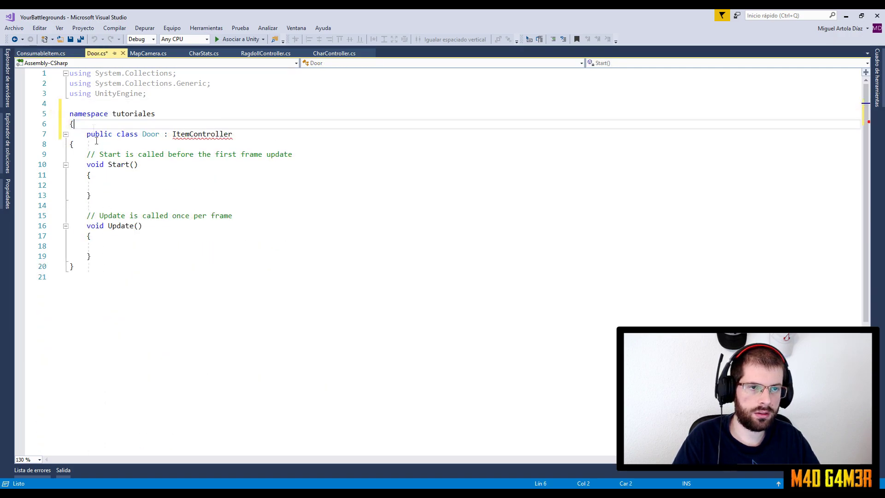
{"action": "left_click", "coordinate": [98, 266]}
{"action": "key", "text": "Return"}
{"action": "type", "text": "}"}
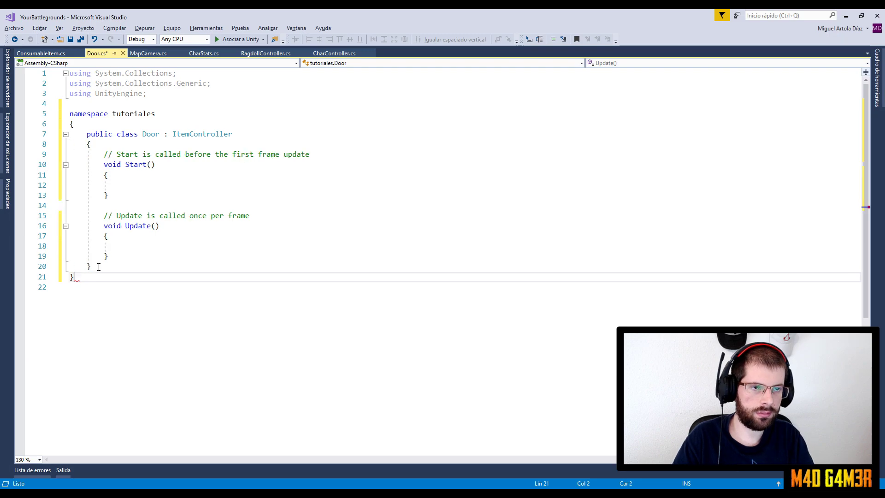
Step: Add an empty Take override, removing the generated base.Take call
{"action": "left_click", "coordinate": [46, 52]}
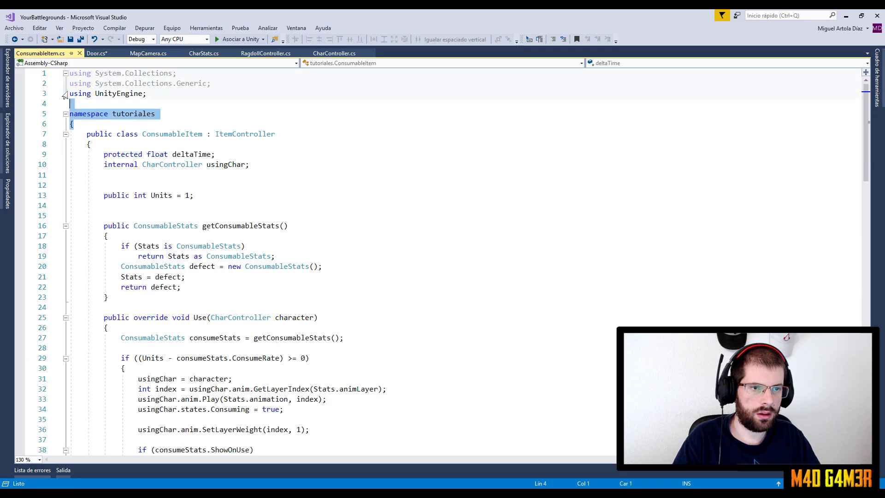
{"action": "key", "text": "ctrl+Tab"}
{"action": "key", "text": "Up"}
{"action": "key", "text": "Up"}
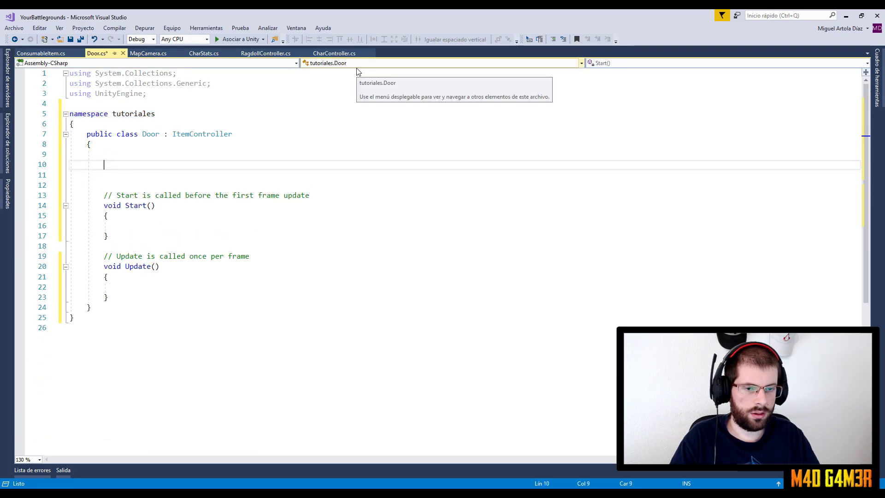
{"action": "type", "text": "override"}
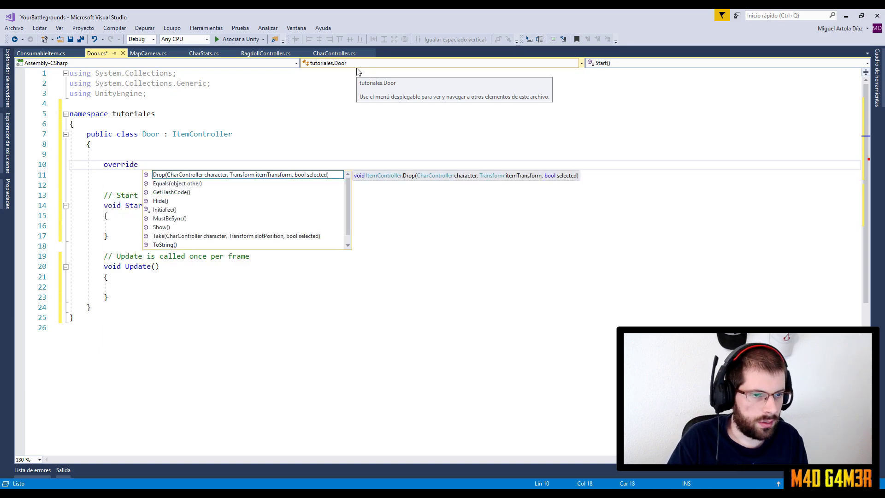
{"action": "key", "text": "Down"}
{"action": "key", "text": "Down"}
{"action": "key", "text": "Down"}
{"action": "key", "text": "Up"}
{"action": "key", "text": "Return"}
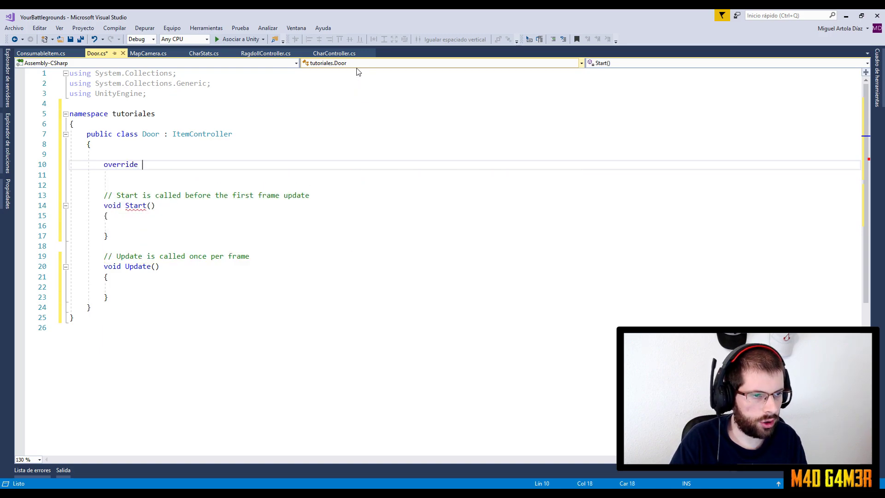
{"action": "key", "text": "shift+Home"}
{"action": "key", "text": "BackSpace"}
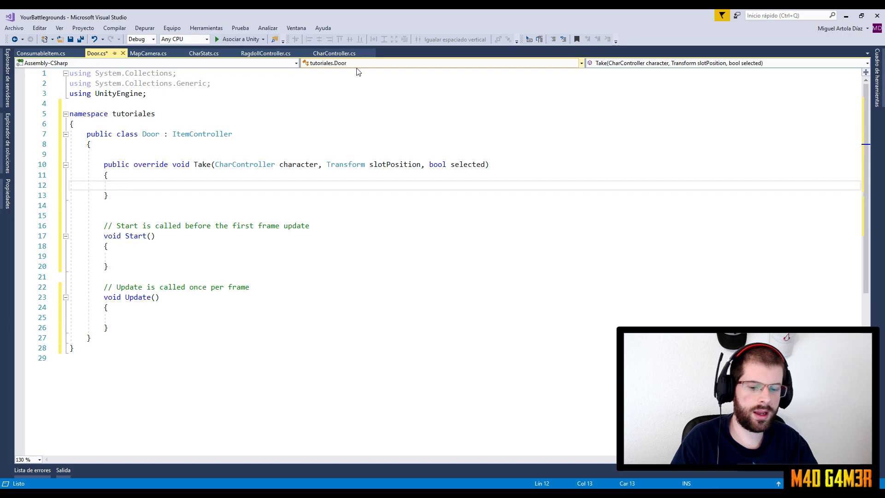
Step: Replace Start and Update with an empty Use(CharController character) override
{"action": "key", "text": "Down"}
{"action": "key", "text": "Down"}
{"action": "key", "text": "shift+Down"}
{"action": "key", "text": "shift+Down"}
{"action": "key", "text": "shift+Down"}
{"action": "key", "text": "shift+Down"}
{"action": "key", "text": "shift+Down"}
{"action": "key", "text": "shift+Down"}
{"action": "key", "text": "shift+Down"}
{"action": "key", "text": "shift+Down"}
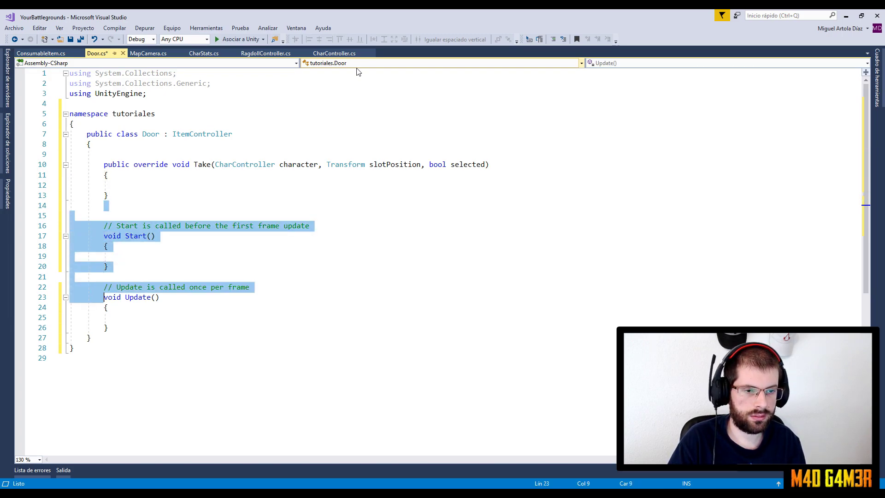
{"action": "key", "text": "shift+Down"}
{"action": "key", "text": "shift+Down"}
{"action": "key", "text": "shift+Down"}
{"action": "key", "text": "Return"}
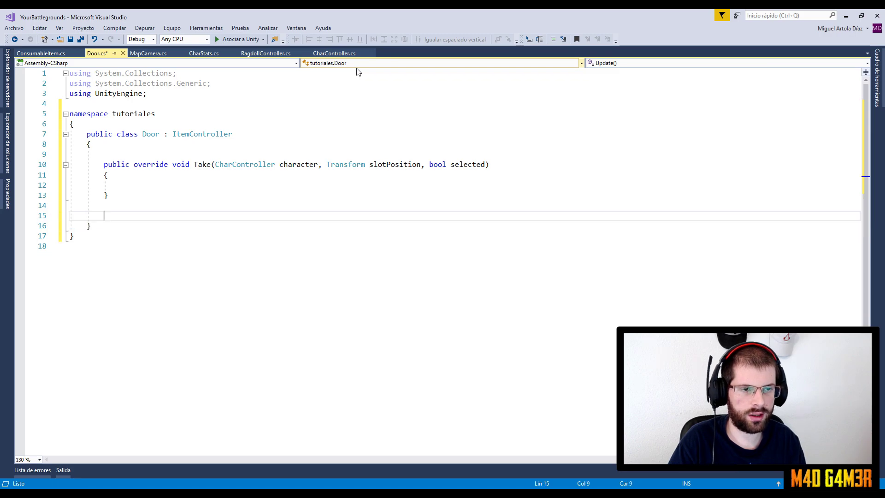
{"action": "type", "text": "ove"}
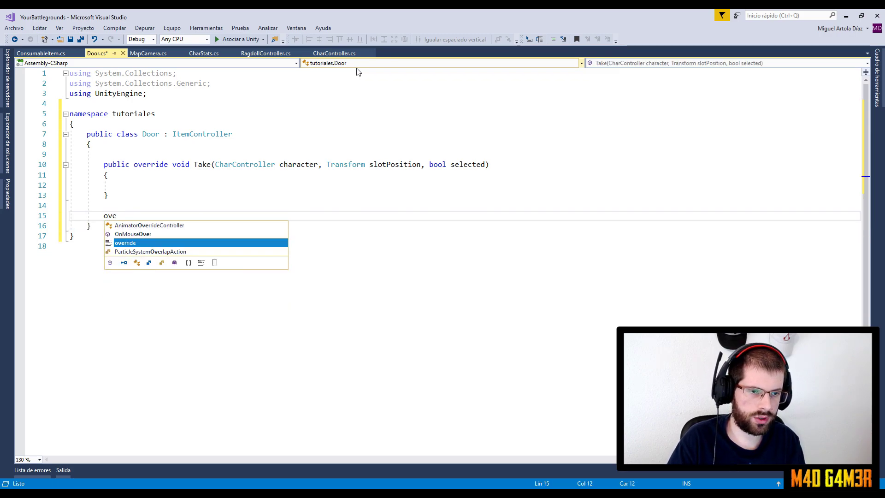
{"action": "type", "text": "rride us"}
{"action": "key", "text": "Return"}
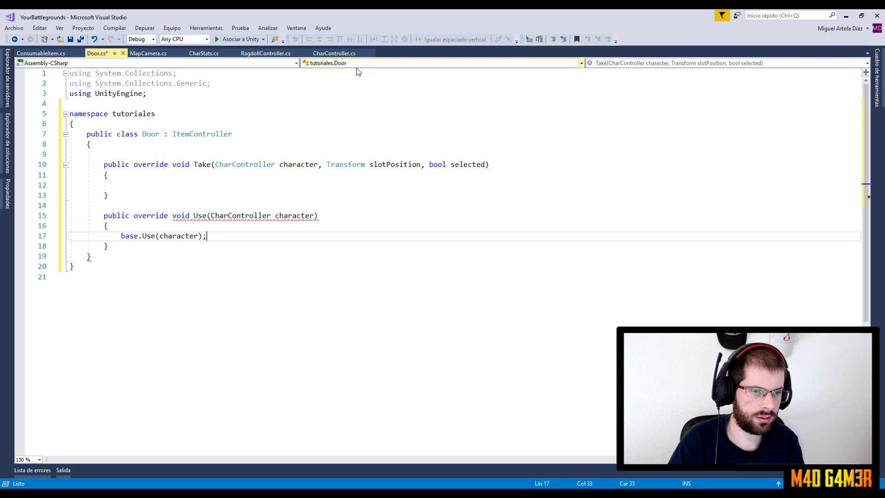
{"action": "key", "text": "shift+Home"}
{"action": "key", "text": "BackSpace"}
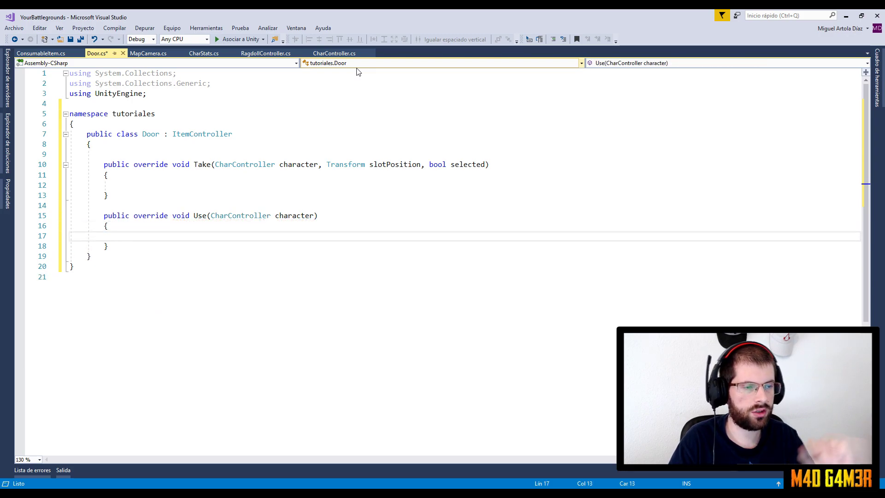
Step: Open blank lines at the top of the Door class for new fields
{"action": "left_click", "coordinate": [137, 147]}
{"action": "key", "text": "Return"}
{"action": "key", "text": "Return"}
{"action": "key", "text": "Return"}
{"action": "key", "text": "Up"}
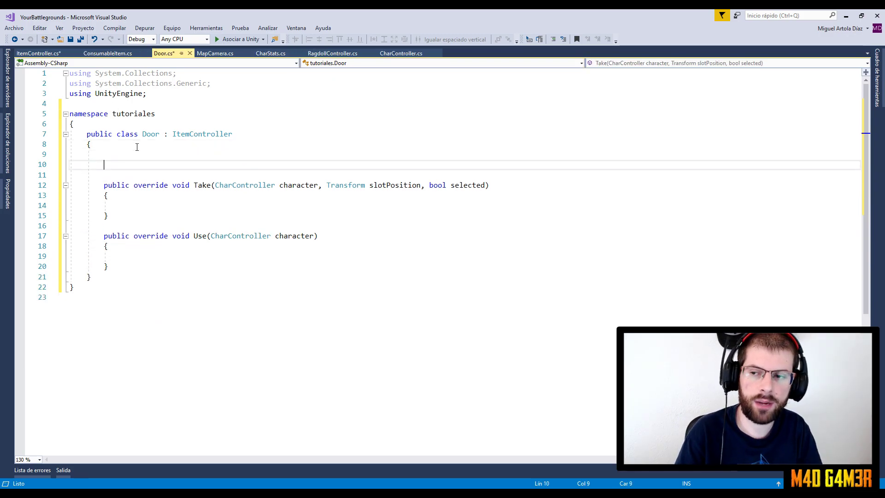
Step: Declare a public float DoorState field limited with [Range(0f,1f)]
{"action": "type", "text": "public float DoorState = 0.5f;"}
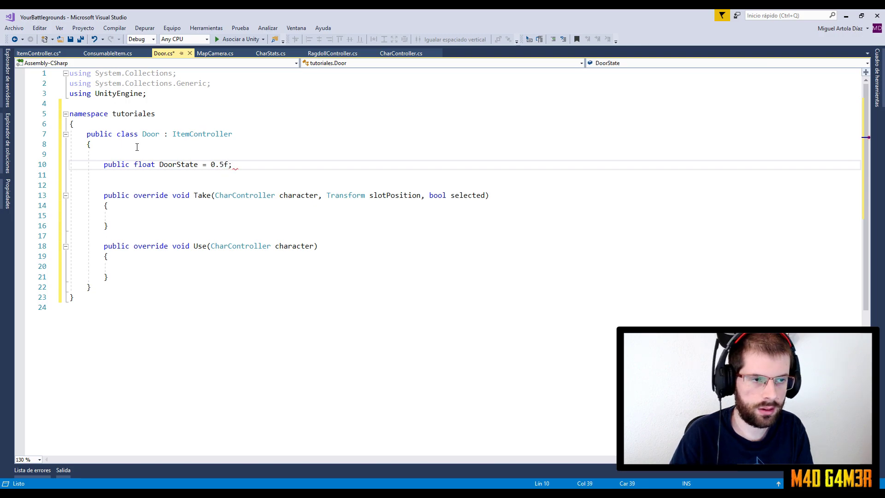
{"action": "key", "text": "Up"}
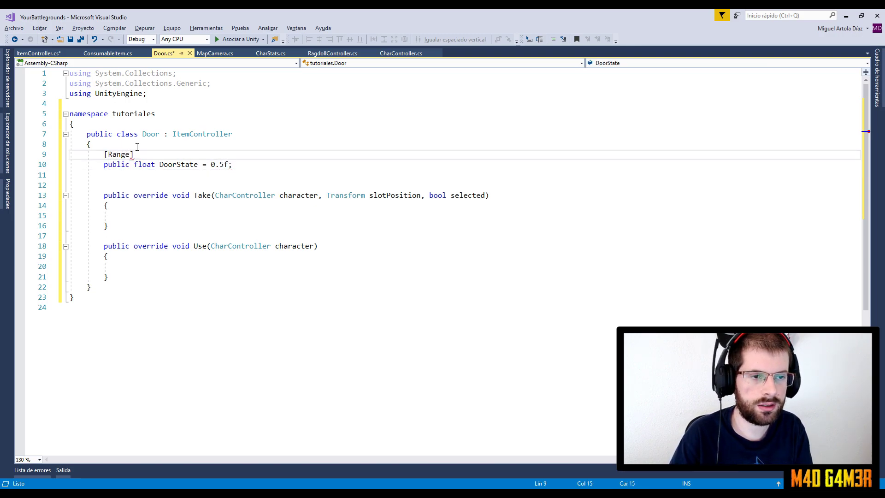
{"action": "type", "text": "(0"}
{"action": "type", "text": "f,1f"}
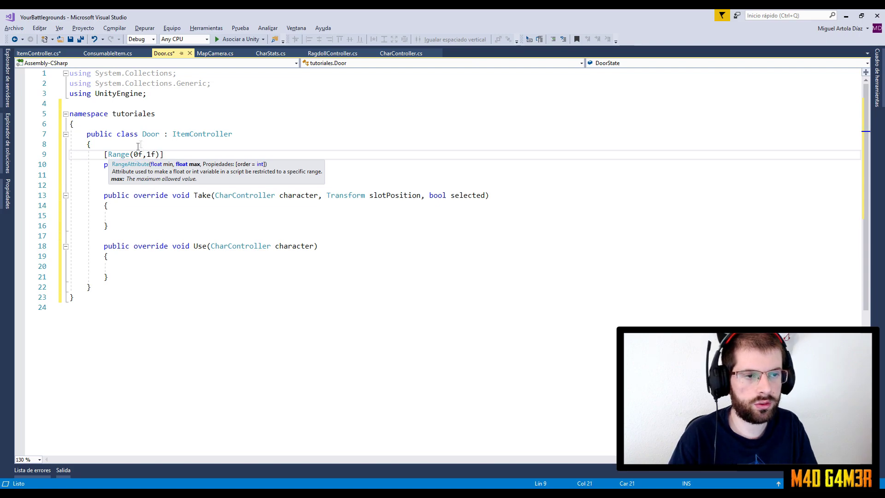
{"action": "left_click", "coordinate": [257, 136]}
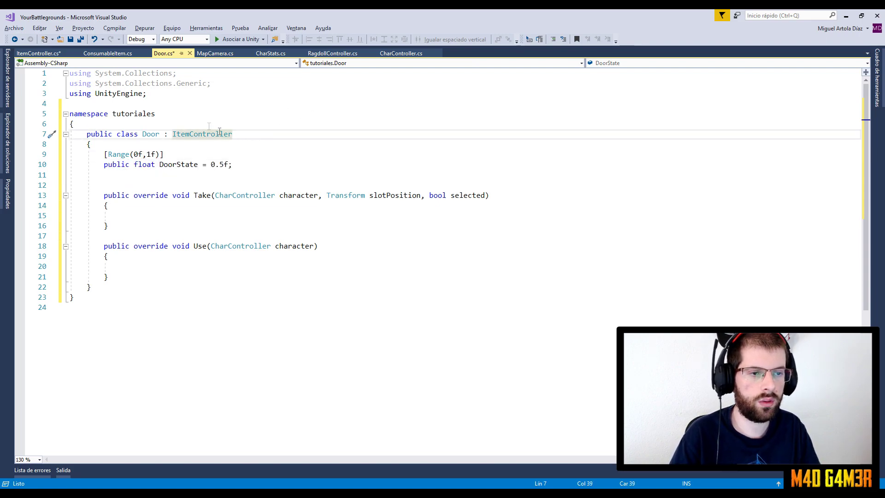
Step: Duplicate the Range-limited DoorState field as TargetDoorState and CurrDoorState
{"action": "double_click", "coordinate": [178, 165]}
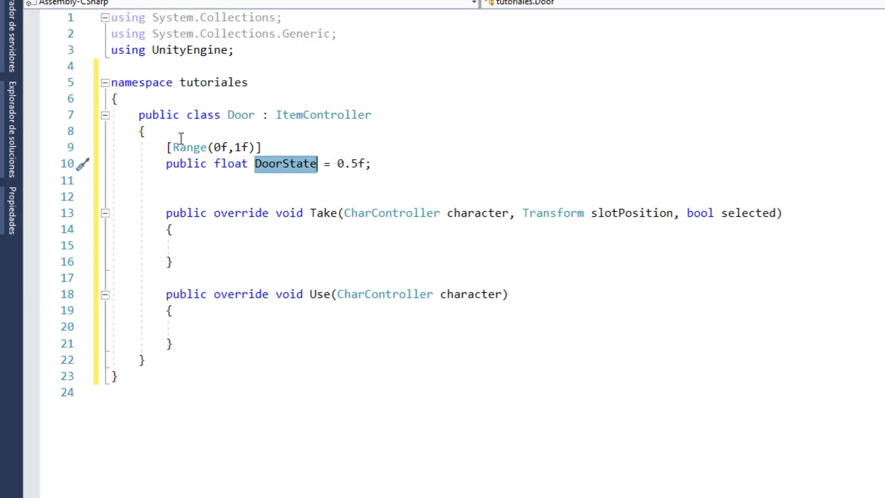
{"action": "left_click", "coordinate": [351, 164]}
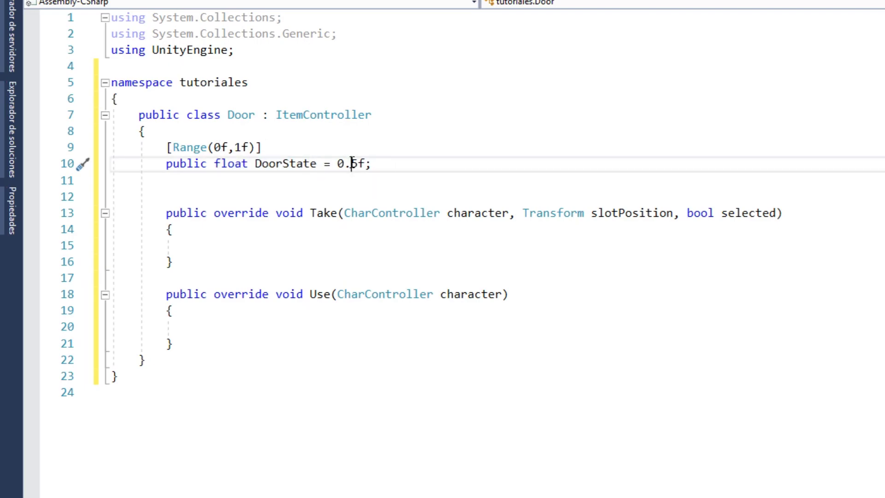
{"action": "left_click_drag", "start_coordinate": [393, 164], "coordinate": [379, 133]}
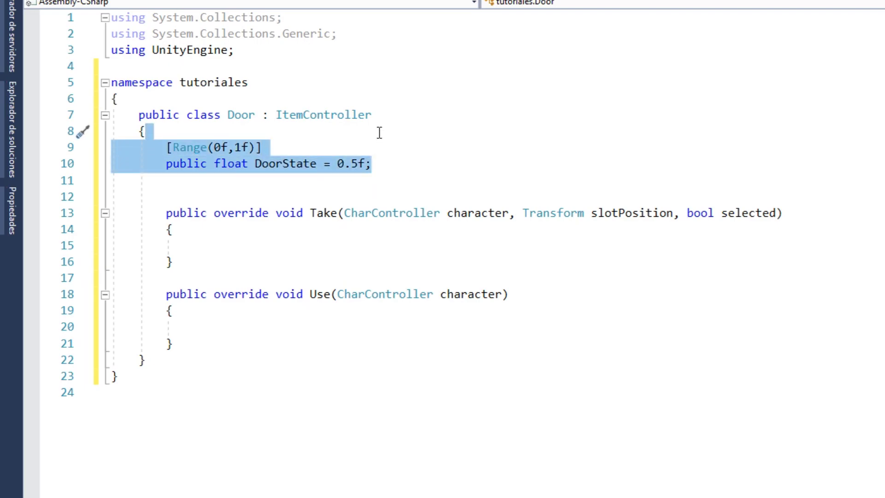
{"action": "key", "text": "ctrl+c"}
{"action": "key", "text": "ctrl+v"}
{"action": "key", "text": "ctrl+v"}
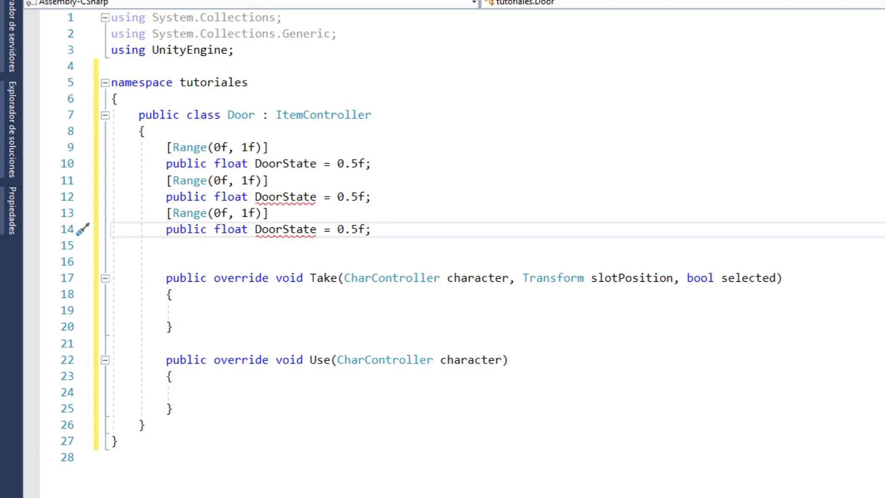
{"action": "double_click", "coordinate": [278, 198]}
{"action": "type", "text": "TargetDoorState"}
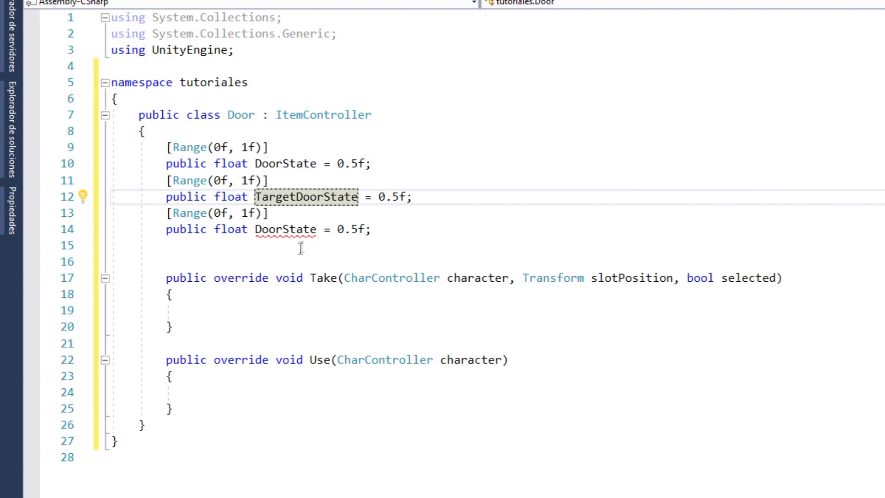
{"action": "double_click", "coordinate": [290, 230]}
{"action": "type", "text": "CurrDoorState"}
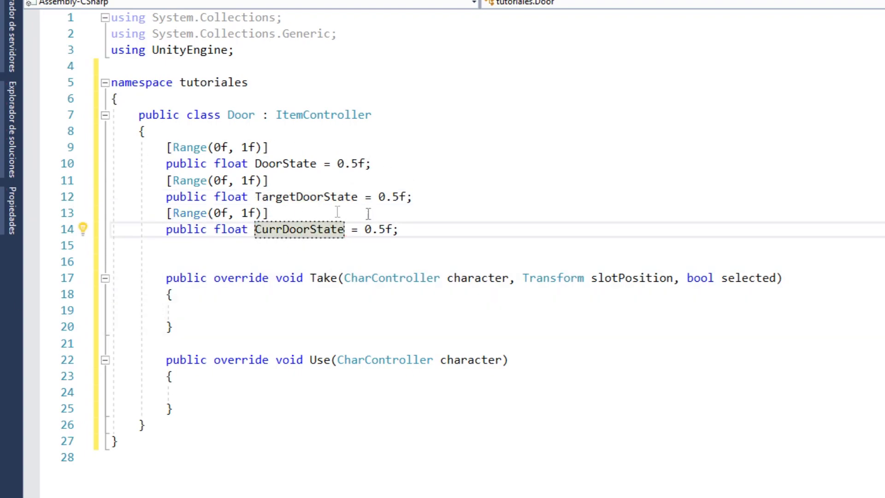
Step: Add public float fields dir = -1f and OpenSpeed = .05f
{"action": "left_click", "coordinate": [438, 229]}
{"action": "key", "text": "Return"}
{"action": "type", "text": "public float dir = -1f;"}
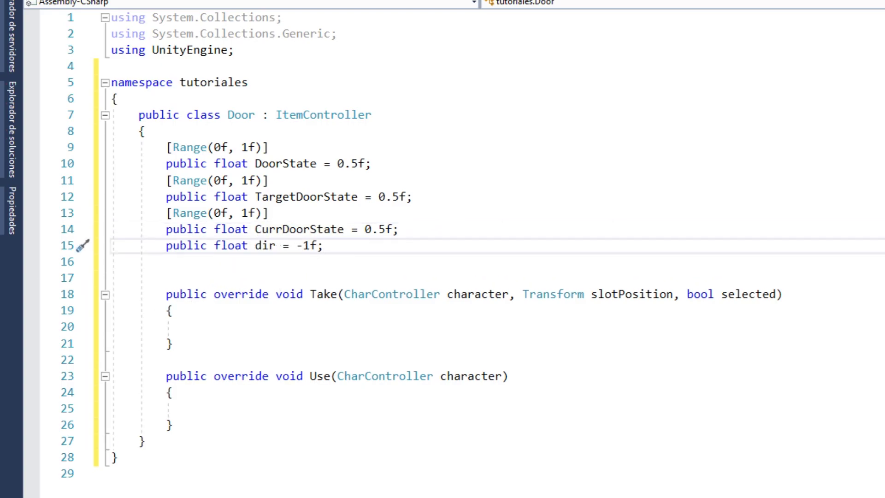
{"action": "left_click", "coordinate": [375, 262]}
{"action": "key", "text": "Return"}
{"action": "type", "text": "public float OpenSpeed = .05f;"}
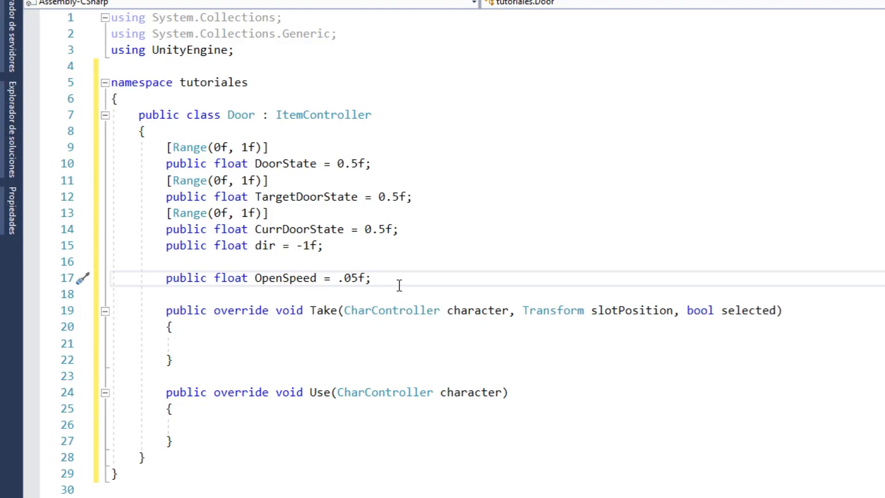
Step: Paste Vector3 MinAngle and MaxAngle fields set to -90 and 90 on Y
{"action": "key", "text": "ctrl+v"}
{"action": "double_click", "coordinate": [287, 294]}
{"action": "double_click", "coordinate": [287, 316]}
{"action": "left_click", "coordinate": [457, 293]}
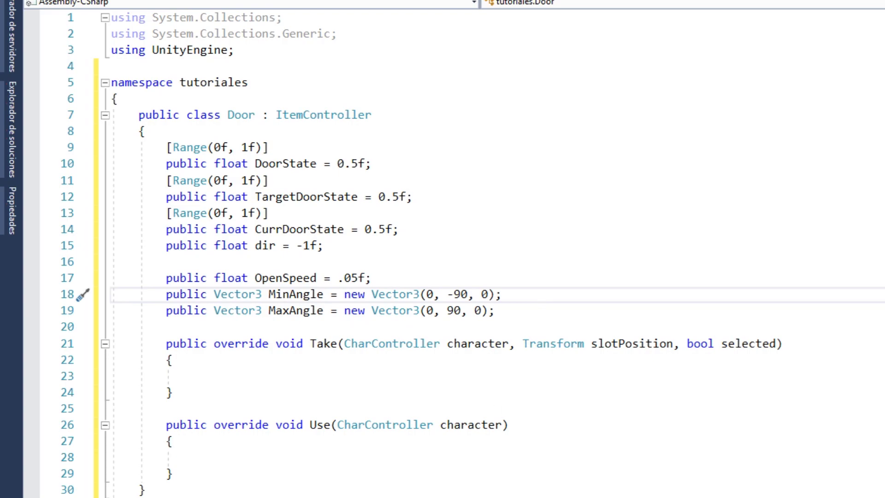
{"action": "key", "text": "alt+Tab"}
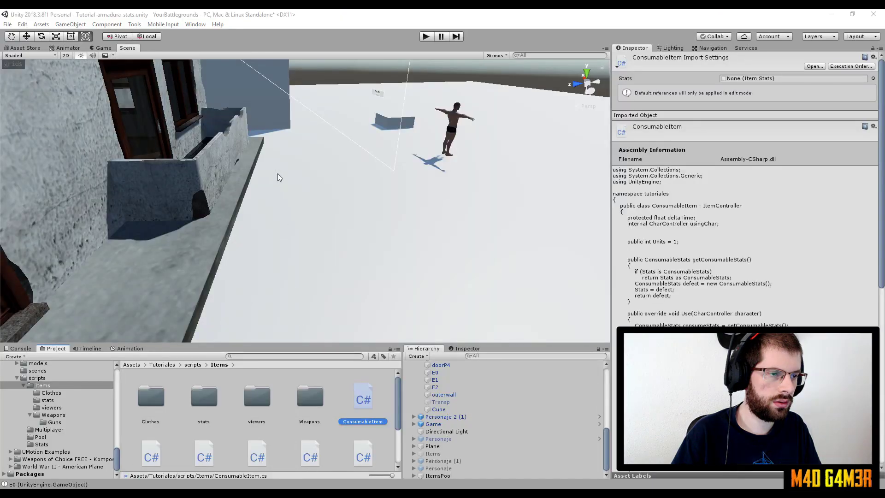
Step: Swing doorEntry_L open to check its hinge, then undo it back to rotation 0
{"action": "left_click", "coordinate": [142, 108]}
{"action": "mouse_move", "coordinate": [143, 109]}
{"action": "right_mouse_down"}
{"action": "mouse_move", "coordinate": [181, 270]}
{"action": "mouse_move", "coordinate": [411, 192]}
{"action": "right_mouse_up"}
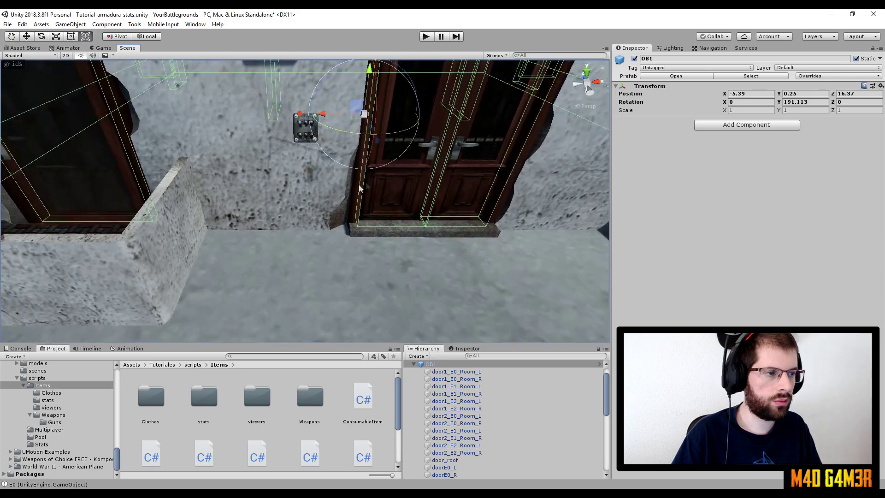
{"action": "left_click", "coordinate": [410, 192]}
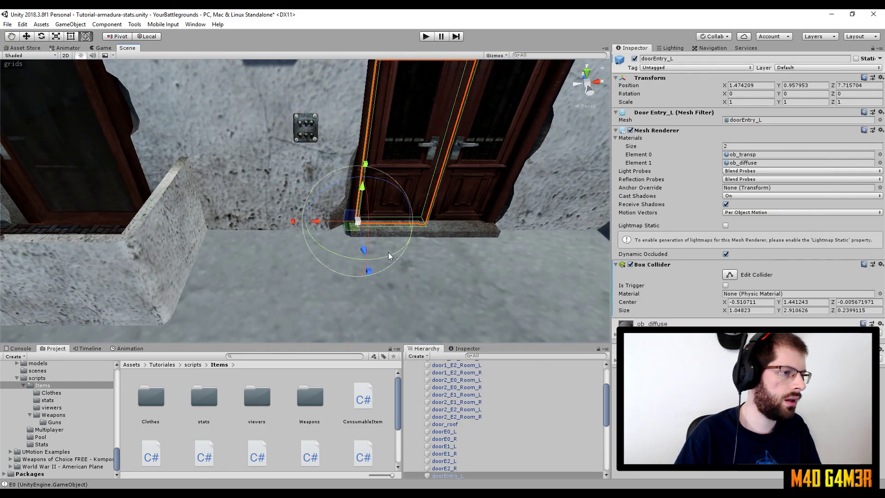
{"action": "left_click_drag", "start_coordinate": [367, 274], "coordinate": [289, 275]}
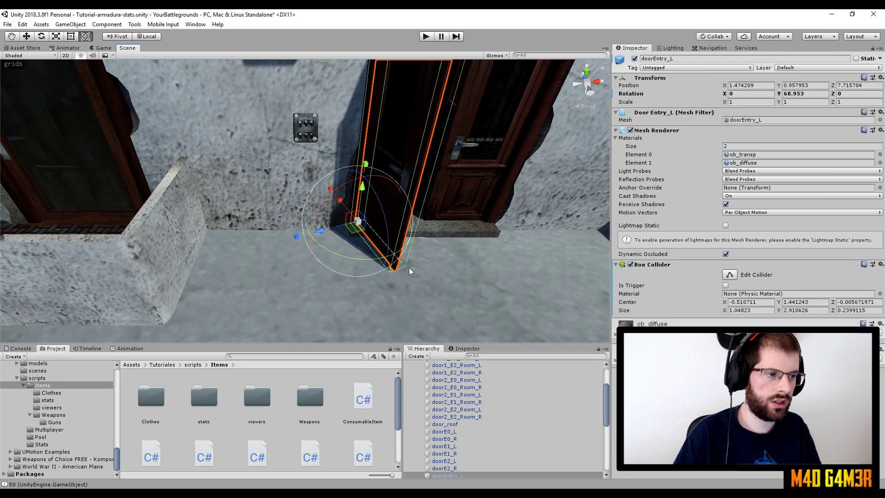
{"action": "key", "text": "ctrl+z"}
{"action": "left_click_drag", "start_coordinate": [408, 267], "coordinate": [358, 238], "text": "alt"}
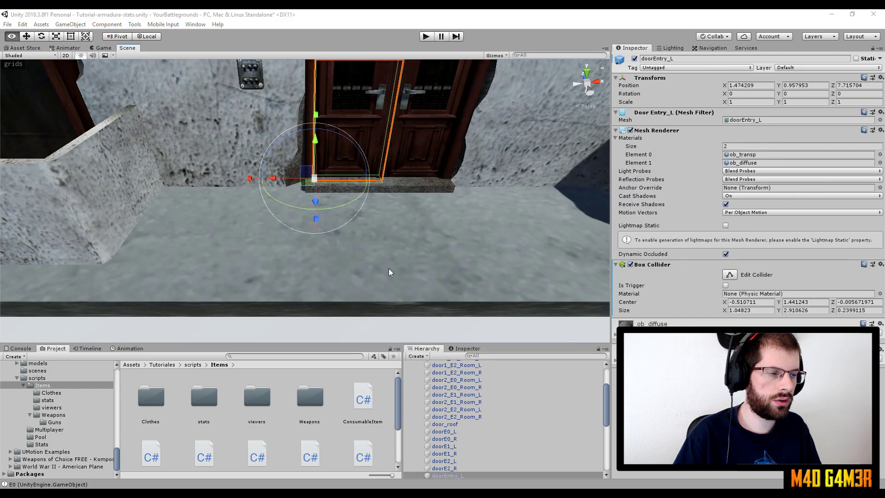
{"action": "key", "text": "alt+Tab"}
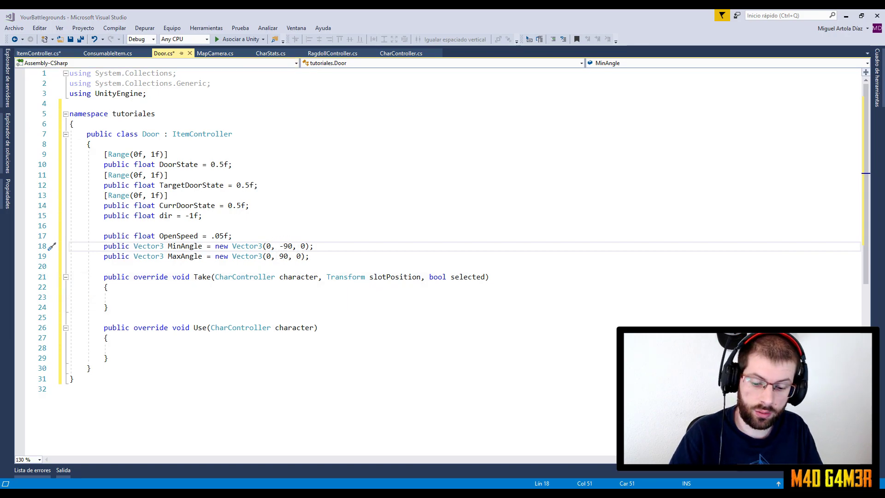
Step: Declare a public AudioClip field named OpenDoor below the AudioSource field
{"action": "left_click", "coordinate": [358, 256]}
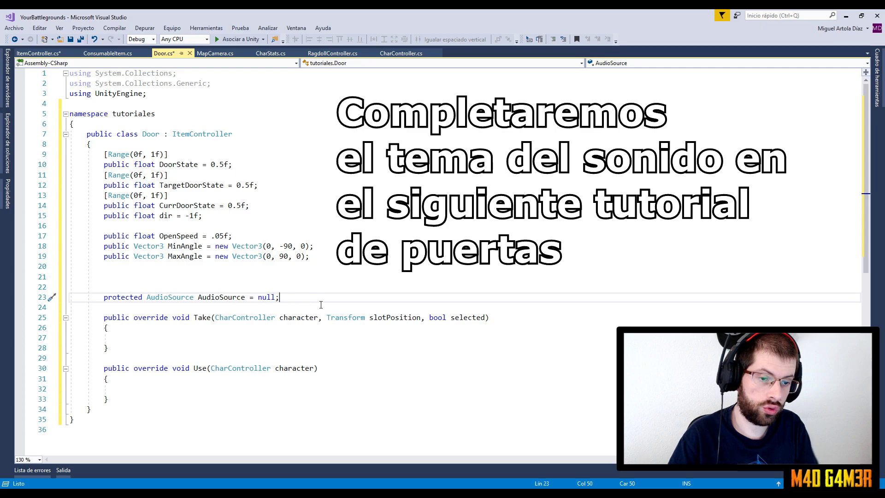
{"action": "key", "text": "Return"}
{"action": "type", "text": "public "}
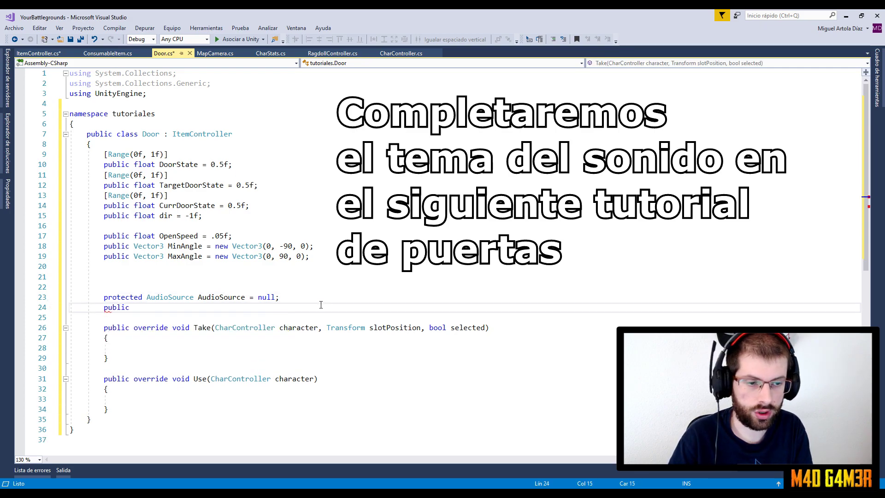
{"action": "type", "text": "Audis"}
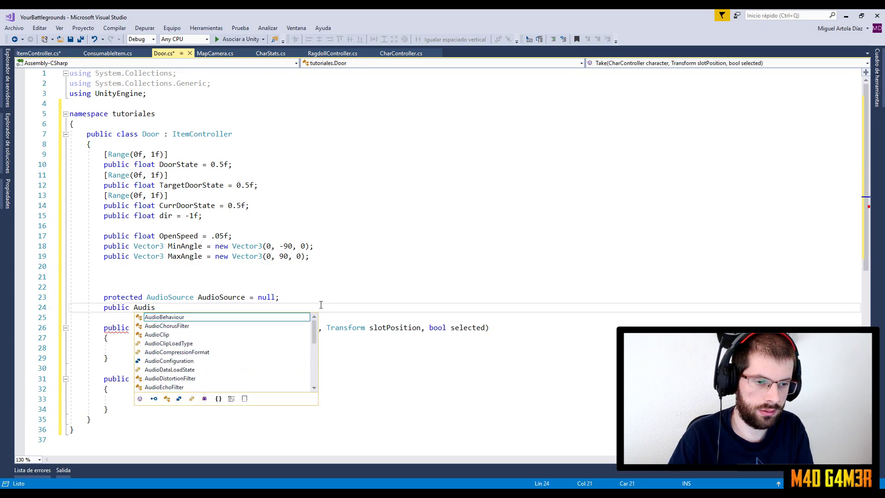
{"action": "type", "text": "oC"}
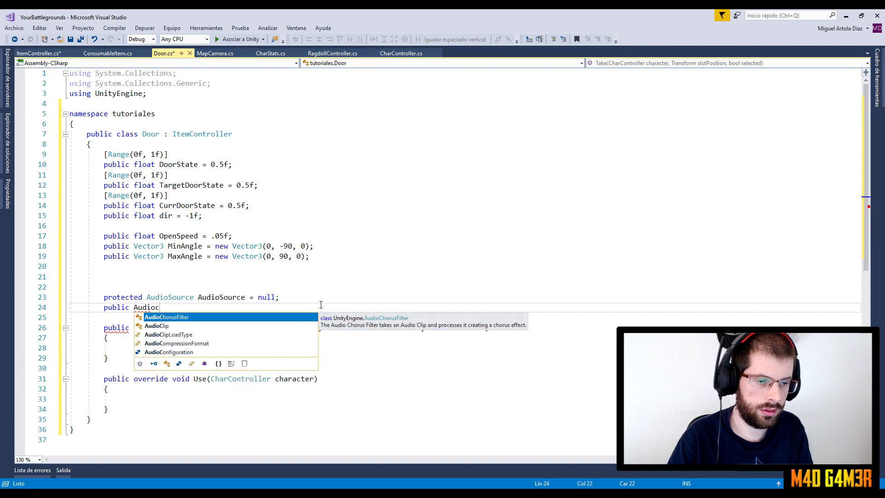
{"action": "key", "text": "Tab"}
{"action": "type", "text": "Open"}
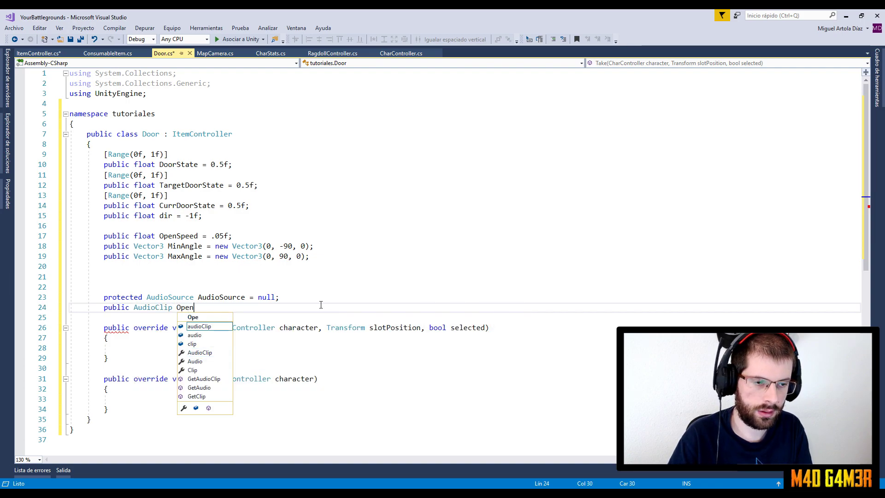
{"action": "type", "text": "Door;"}
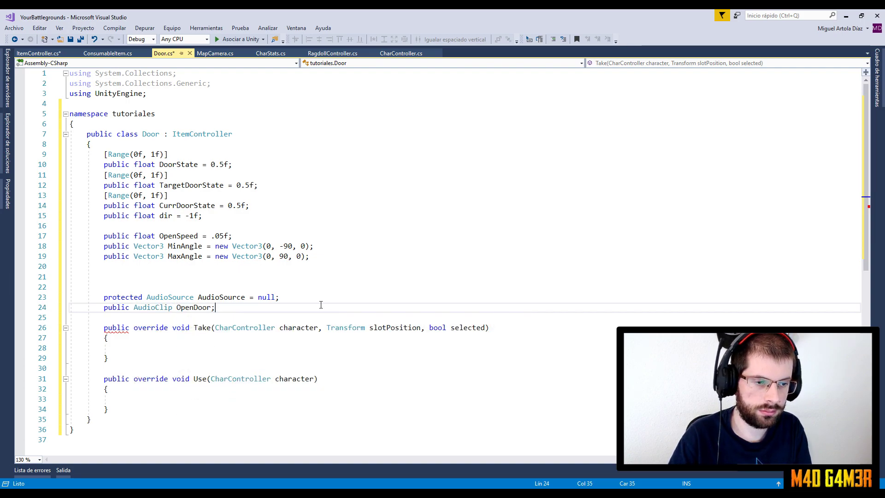
{"action": "key", "text": "Return"}
{"action": "key", "text": "Return"}
{"action": "key", "text": "Return"}
Step: Generate an override Initialize stub from IntelliSense
{"action": "key", "text": "Return"}
{"action": "type", "text": "ove ini"}
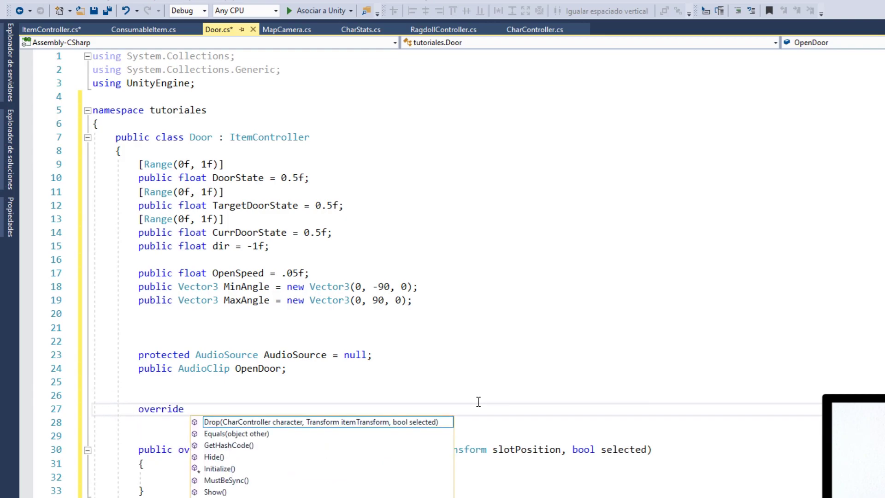
{"action": "key", "text": "Tab"}
{"action": "key", "text": "Up"}
{"action": "key", "text": "Return"}
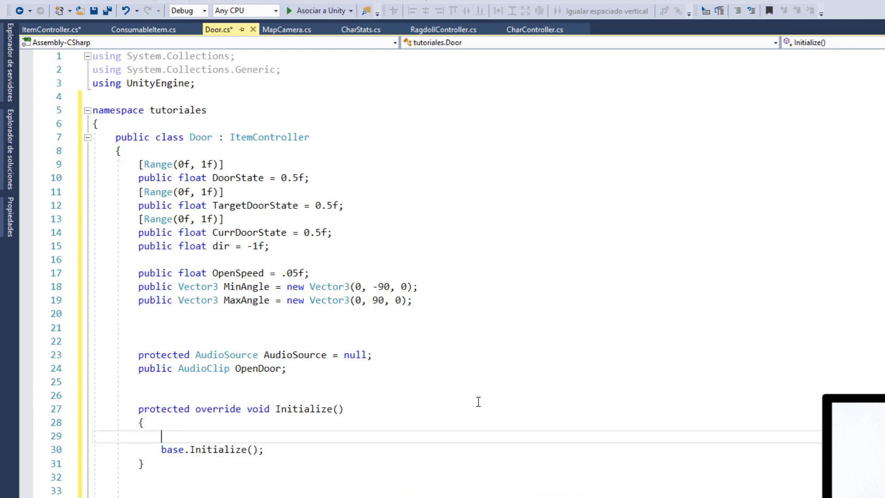
Step: In Initialize, assign the AudioSource field with GetComponent<AudioSource>()
{"action": "type", "text": "Audi"}
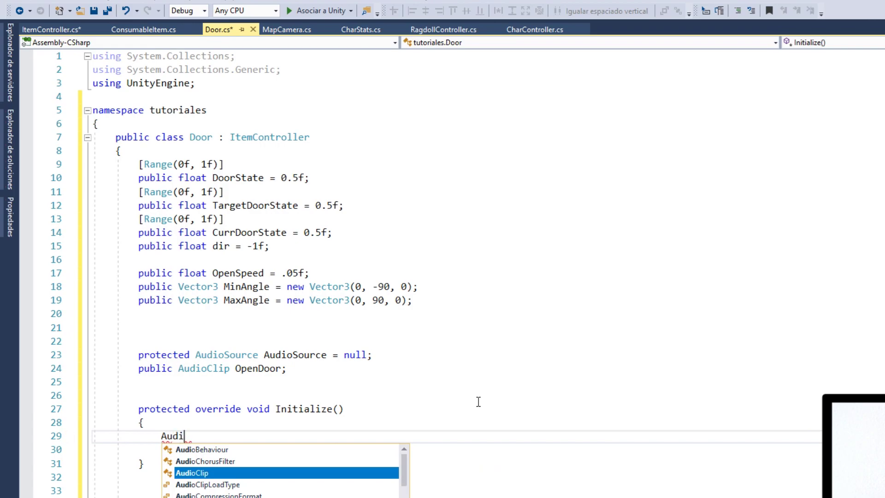
{"action": "type", "text": "os"}
{"action": "type", "text": "ou"}
{"action": "key", "text": "Tab"}
{"action": "type", "text": "=?"}
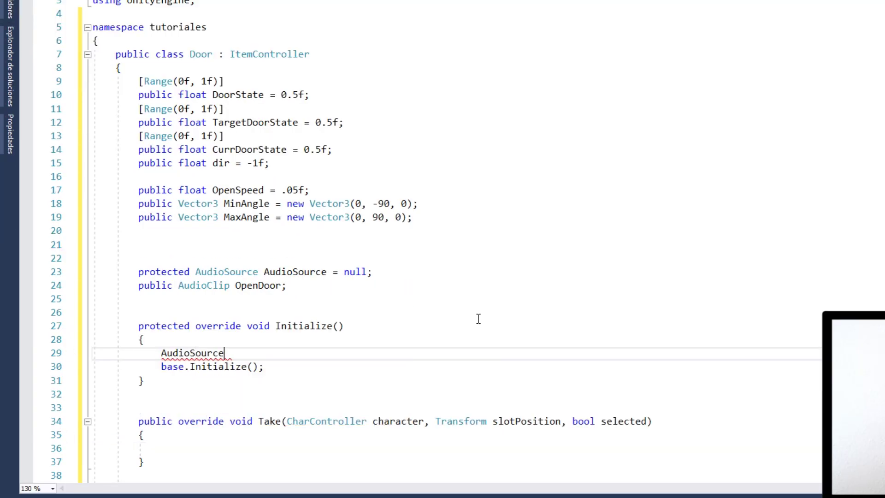
{"action": "type", "text": "Get"}
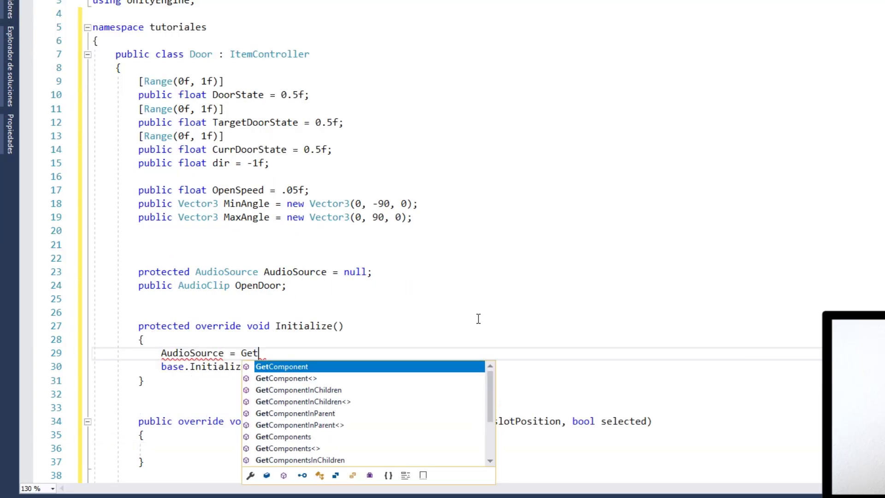
{"action": "key", "text": "Down"}
{"action": "key", "text": "Tab"}
{"action": "type", "text": "<"}
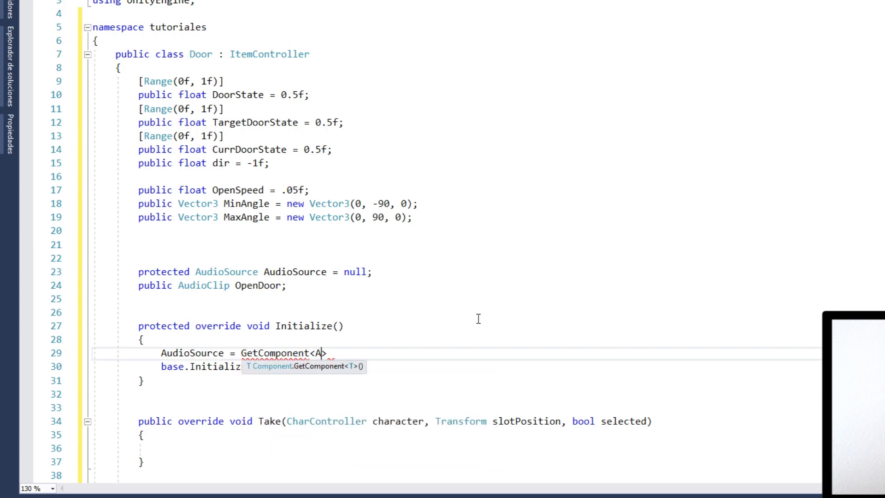
{"action": "type", "text": "Audi"}
{"action": "key", "text": "Tab"}
{"action": "type", "text": "();"}
Step: Make Take call Use(character), then go to the ItemStats definition
{"action": "scroll", "coordinate": [478, 318], "scroll_direction": "down", "scroll_amount": 3}
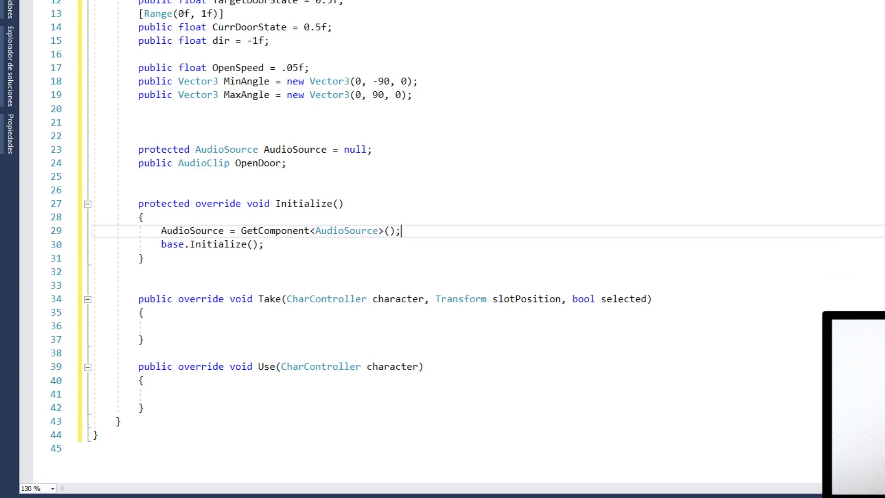
{"action": "left_click", "coordinate": [282, 344]}
{"action": "left_click", "coordinate": [267, 318]}
{"action": "left_click", "coordinate": [275, 325]}
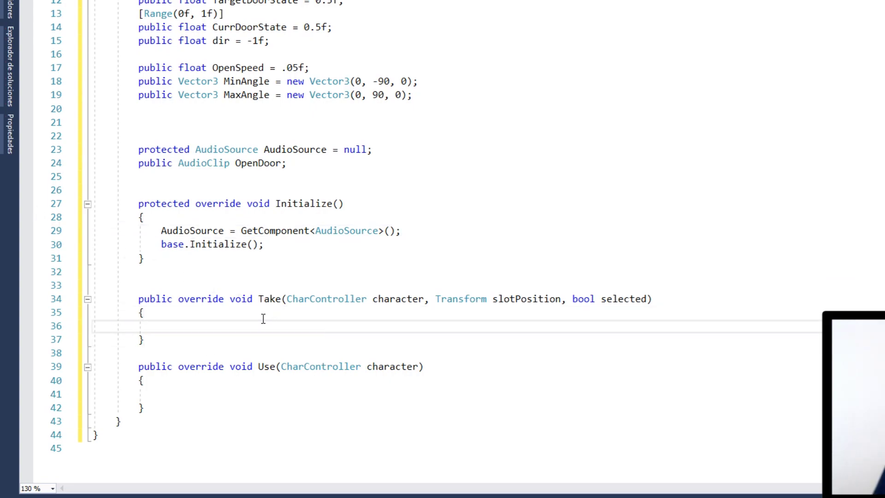
{"action": "type", "text": "Use(cha"}
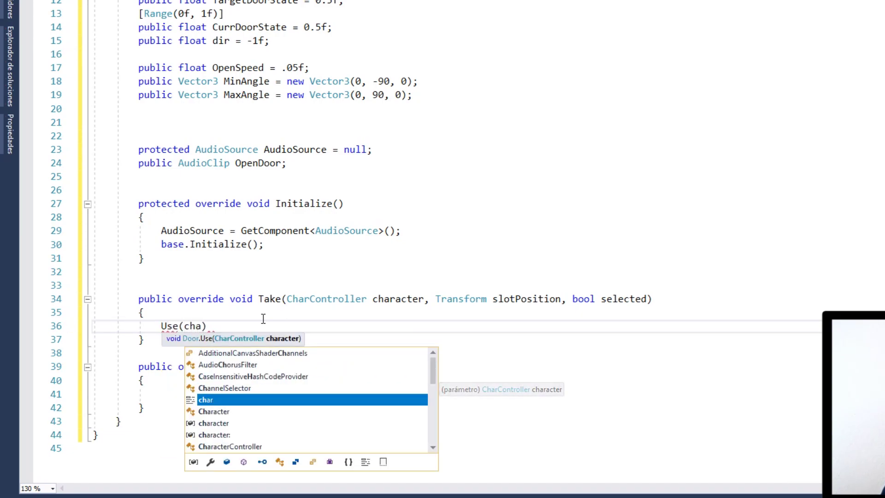
{"action": "type", "text": "r"}
{"action": "key", "text": "Down"}
{"action": "key", "text": "Down"}
{"action": "key", "text": "Tab"}
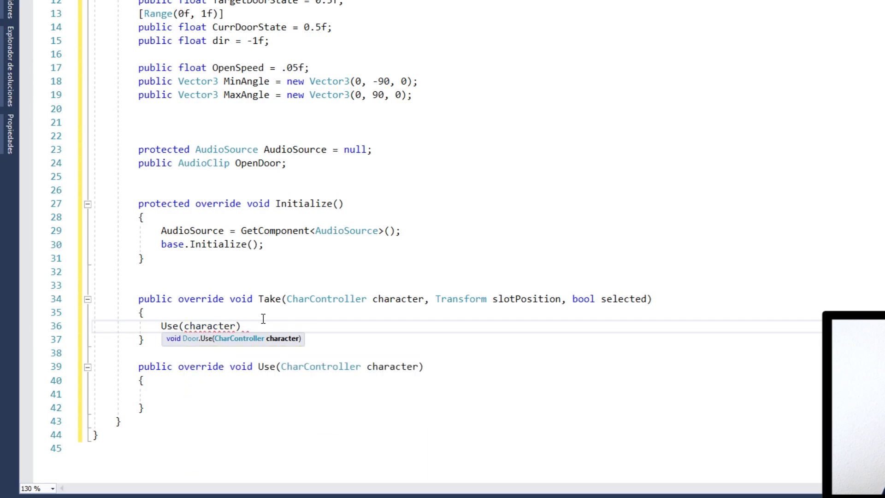
{"action": "type", "text": ";"}
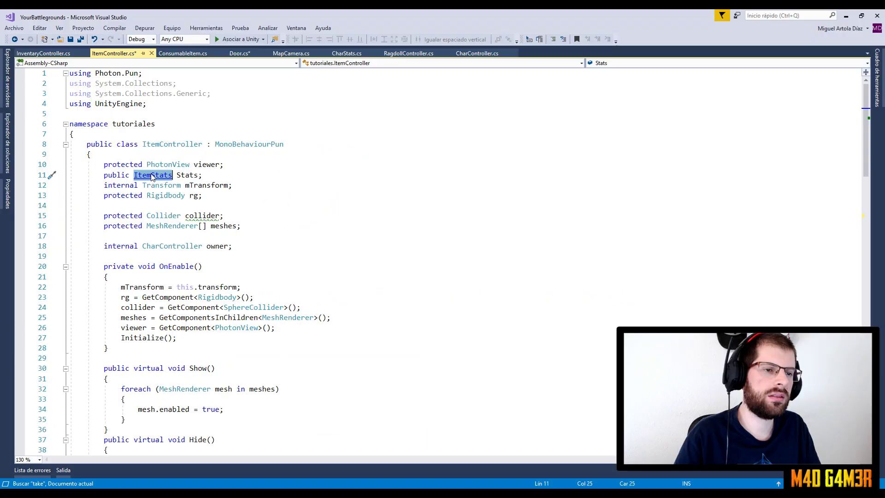
{"action": "key", "text": "F12"}
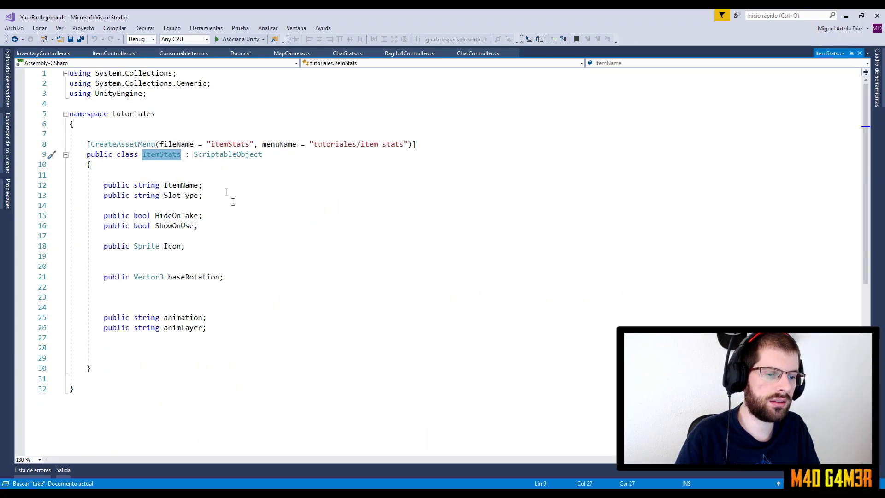
Step: Add public bool IsPickeable = true; at line 11 of ItemStats
{"action": "left_click", "coordinate": [217, 235]}
{"action": "left_click", "coordinate": [257, 174]}
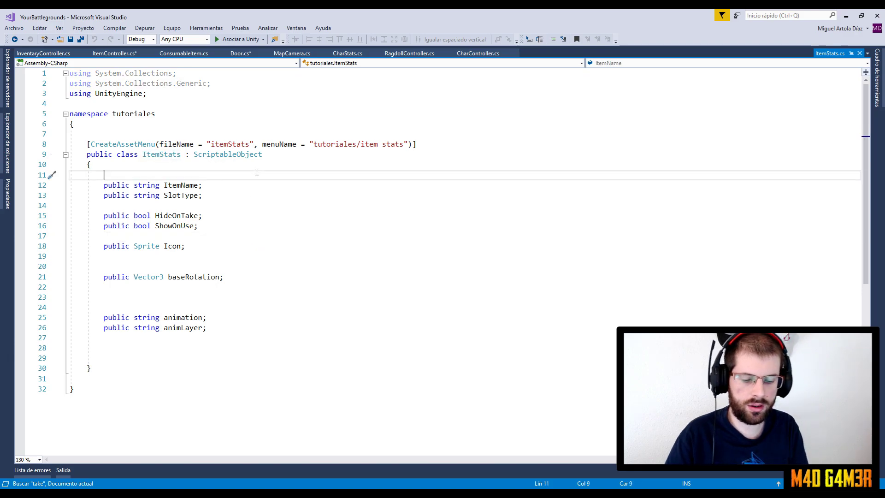
{"action": "type", "text": "public bool "}
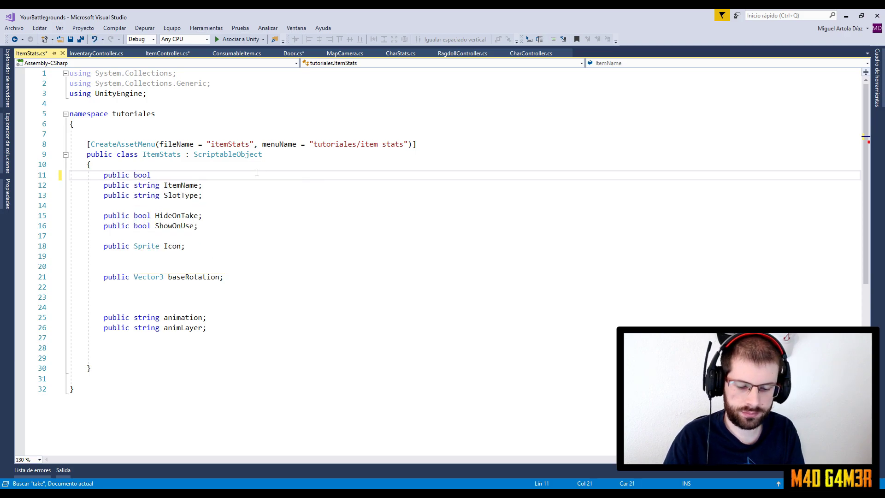
{"action": "type", "text": "Is"}
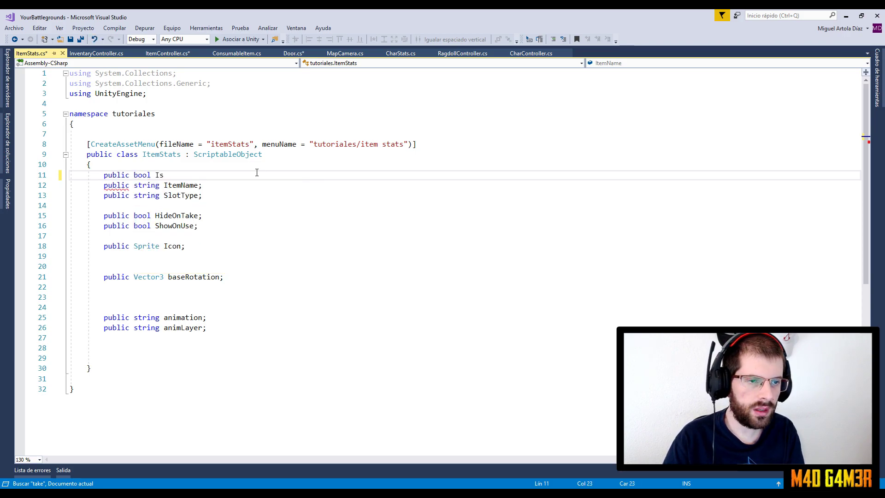
{"action": "type", "text": "Pickeable"}
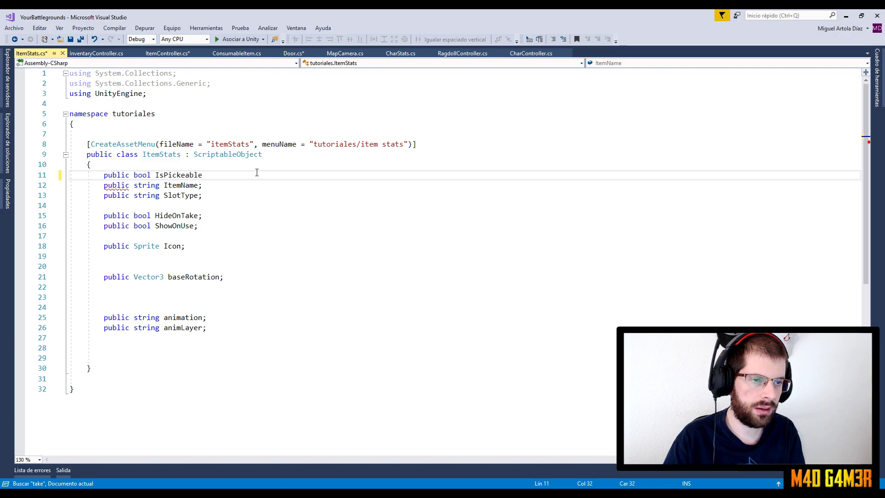
{"action": "type", "text": " = true;"}
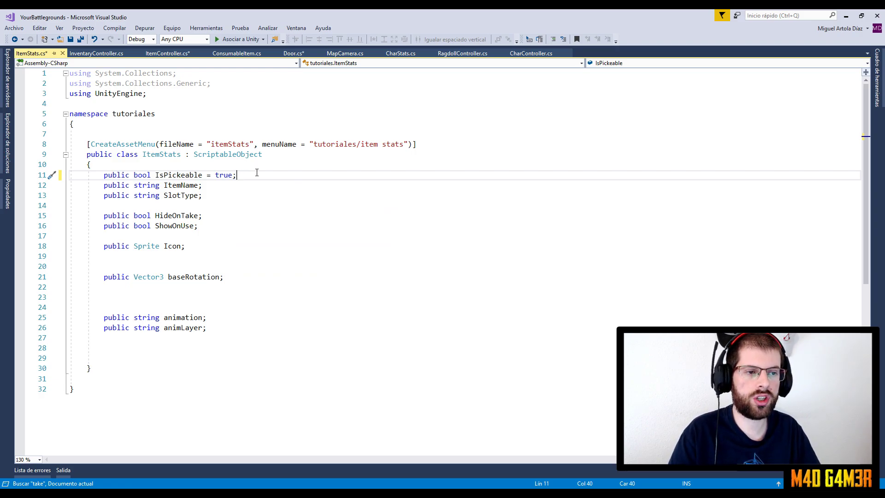
{"action": "left_click", "coordinate": [185, 175]}
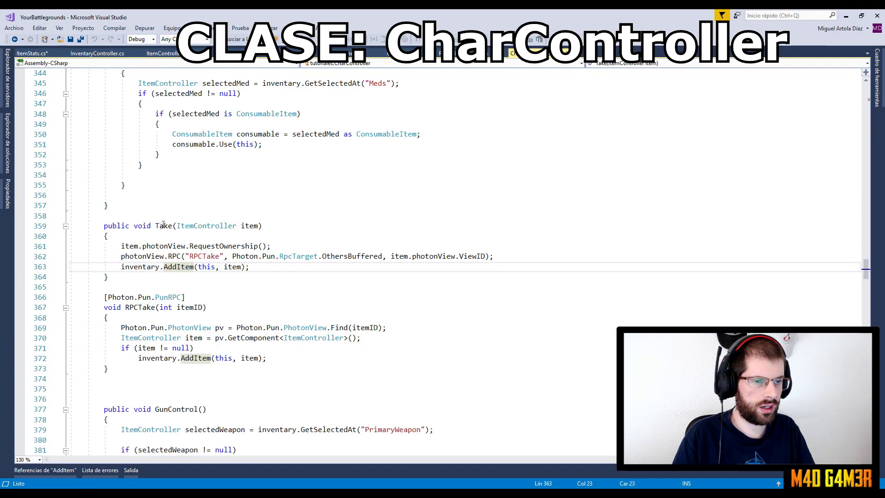
Step: Find all references to Take and open a line above the Take(item) call on line 318
{"action": "right_click", "coordinate": [162, 227]}
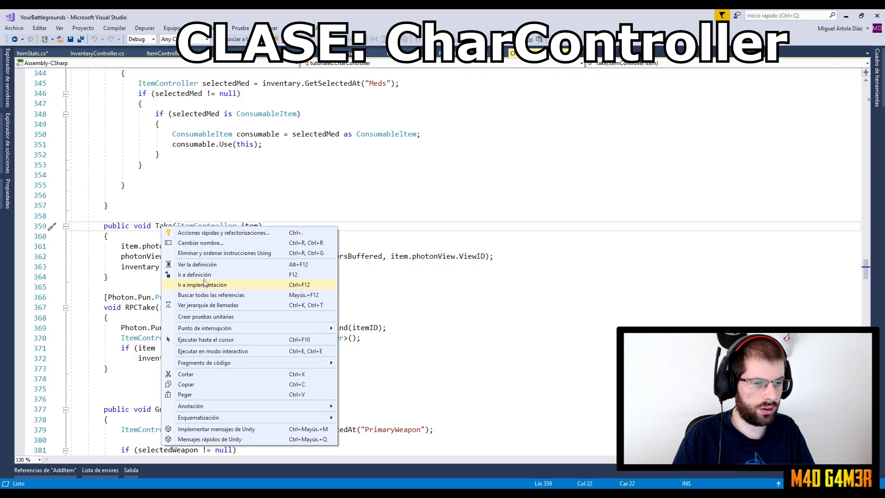
{"action": "left_click", "coordinate": [211, 294]}
{"action": "left_click", "coordinate": [176, 175]}
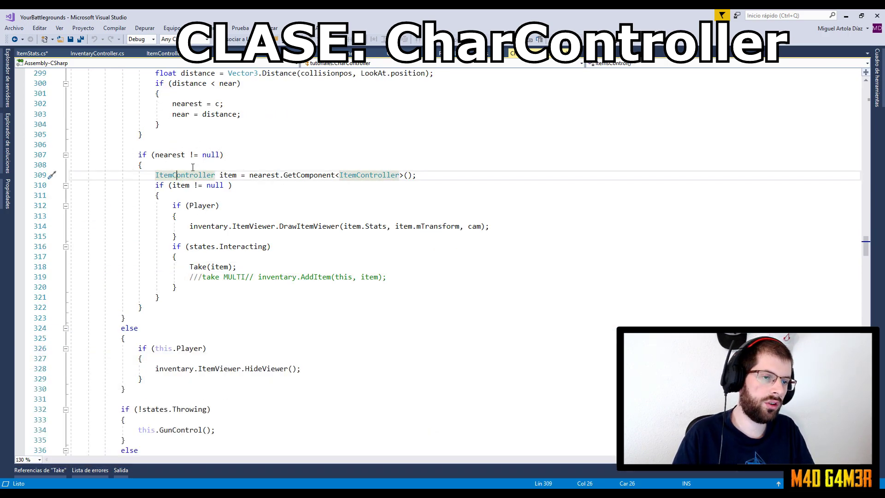
{"action": "left_click", "coordinate": [190, 267]}
{"action": "key", "text": "shift+End"}
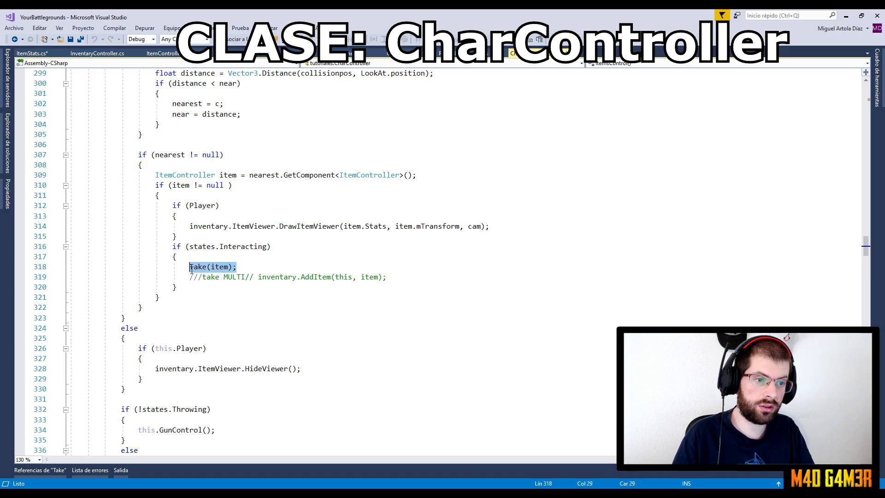
{"action": "key", "text": "Home"}
{"action": "key", "text": "Return"}
{"action": "key", "text": "Up"}
Step: Guard the Take(item) call with if (item.Stats.IsPickeable)
{"action": "type", "text": "if (item"}
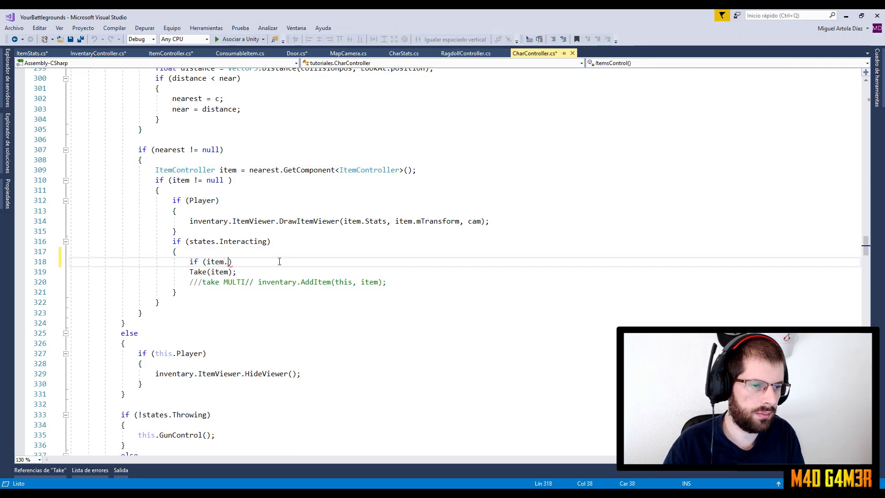
{"action": "type", "text": ".stat.it"}
{"action": "key", "text": "BackSpace"}
{"action": "key", "text": "BackSpace"}
{"action": "key", "text": "Down"}
{"action": "key", "text": "Down"}
{"action": "key", "text": "Up"}
{"action": "key", "text": "Up"}
{"action": "key", "text": "Tab"}
{"action": "key", "text": "Down"}
{"action": "key", "text": "Home"}
{"action": "key", "text": "Tab"}
Step: Add an else branch that calls item.Use(this)
{"action": "key", "text": "Return"}
{"action": "type", "text": "else"}
{"action": "key", "text": "Return"}
{"action": "type", "text": "ite"}
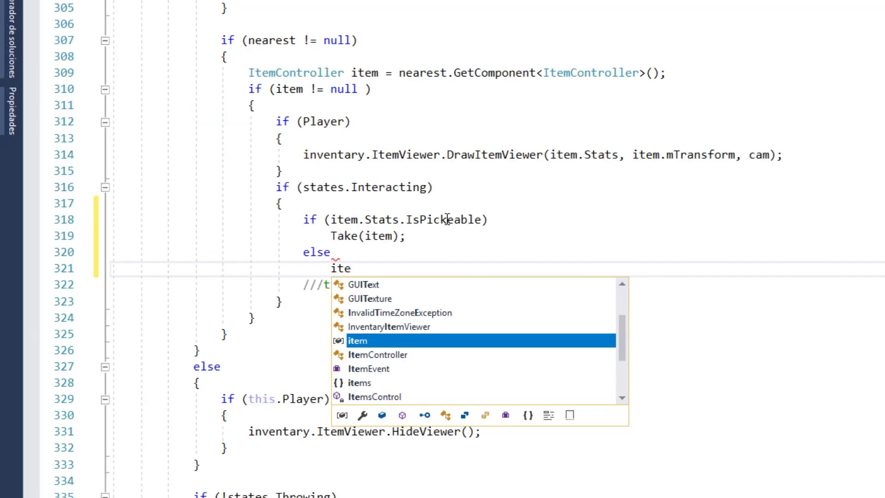
{"action": "type", "text": "m."}
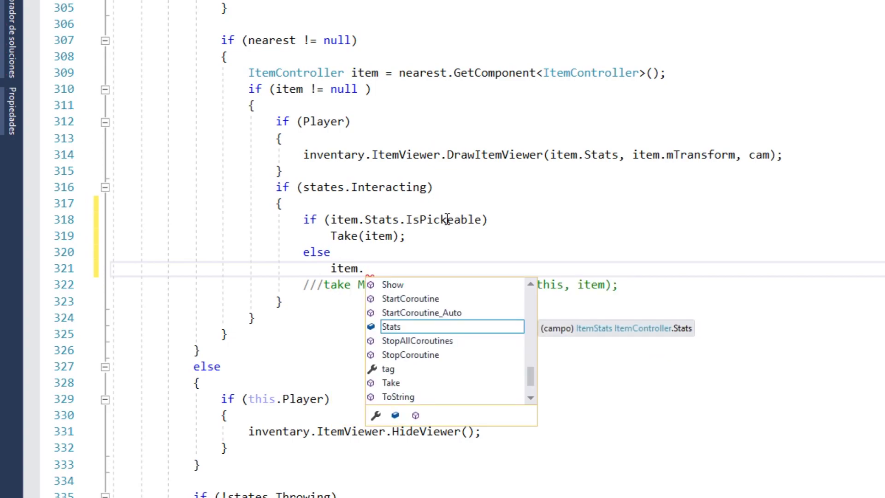
{"action": "type", "text": "us"}
{"action": "key", "text": "Up"}
{"action": "key", "text": "Tab"}
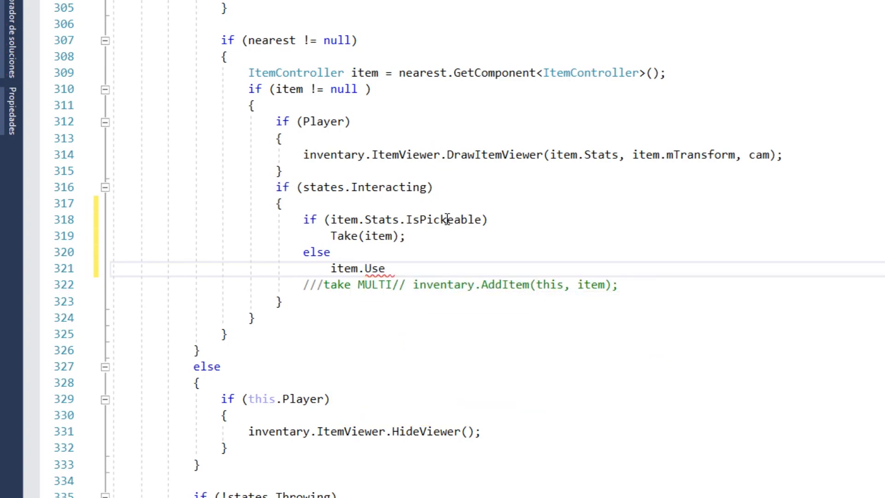
{"action": "type", "text": "(this);"}
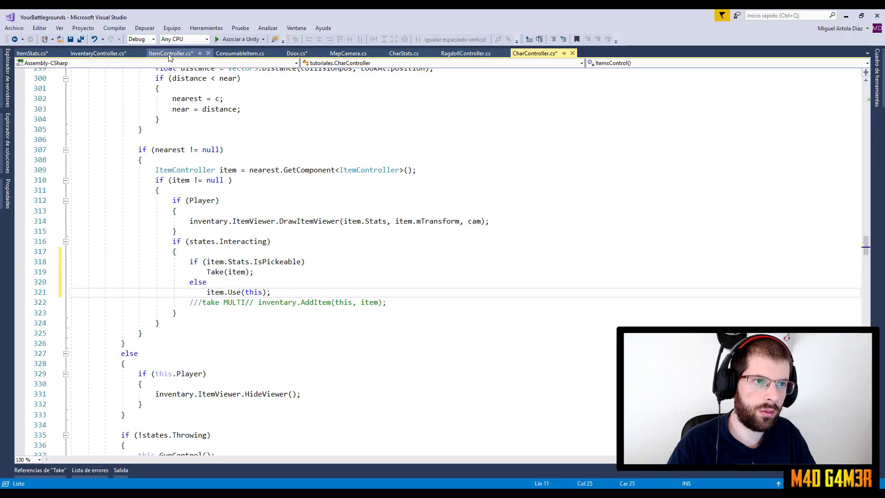
Step: Switch to Door.cs and add blank lines inside the Use method
{"action": "left_click", "coordinate": [170, 53]}
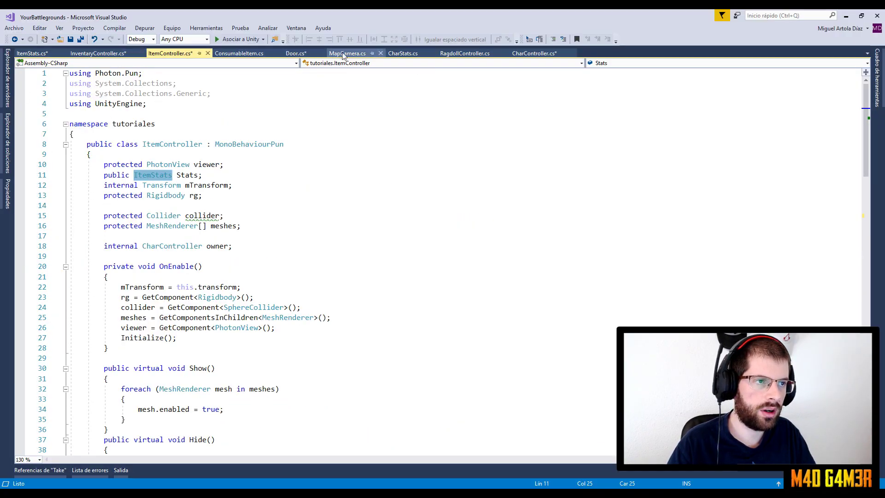
{"action": "left_click", "coordinate": [296, 53]}
{"action": "left_click", "coordinate": [198, 290]}
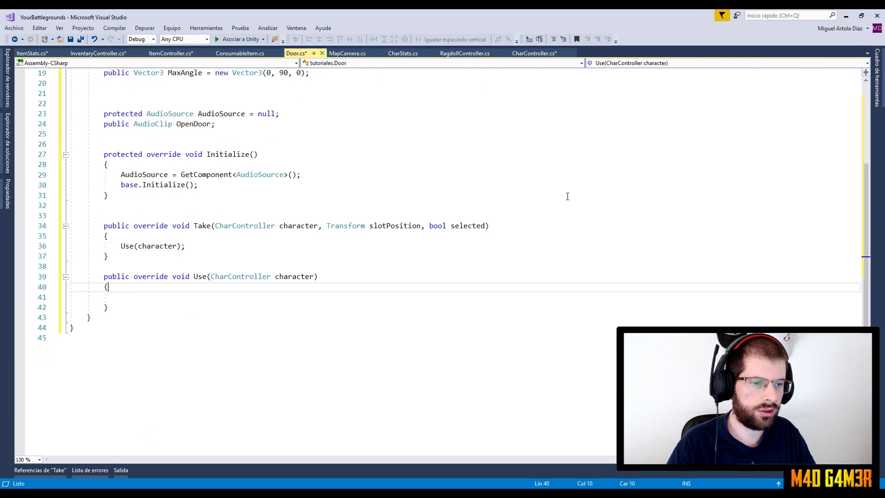
{"action": "key", "text": "Return"}
{"action": "key", "text": "Return"}
{"action": "key", "text": "Return"}
{"action": "key", "text": "Up"}
{"action": "key", "text": "Up"}
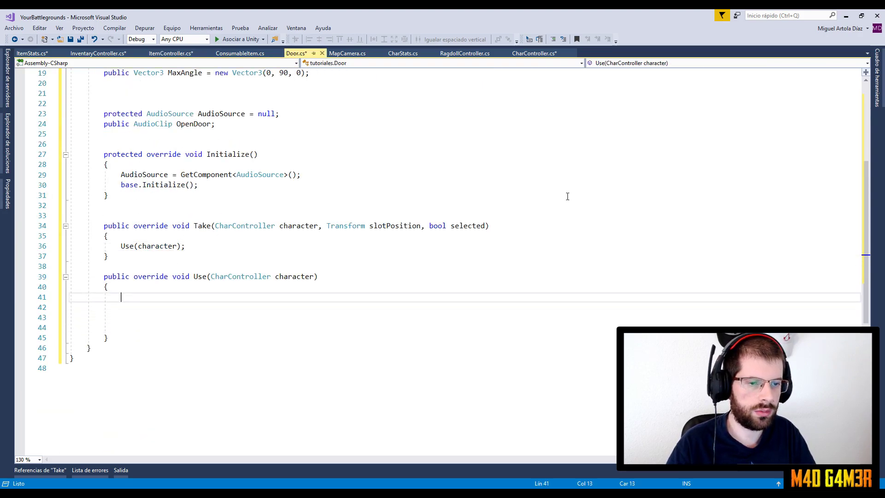
{"action": "left_click_drag", "start_coordinate": [264, 218], "coordinate": [184, 245]}
{"action": "left_click", "coordinate": [151, 315]}
{"action": "key", "text": "Up"}
{"action": "key", "text": "Up"}
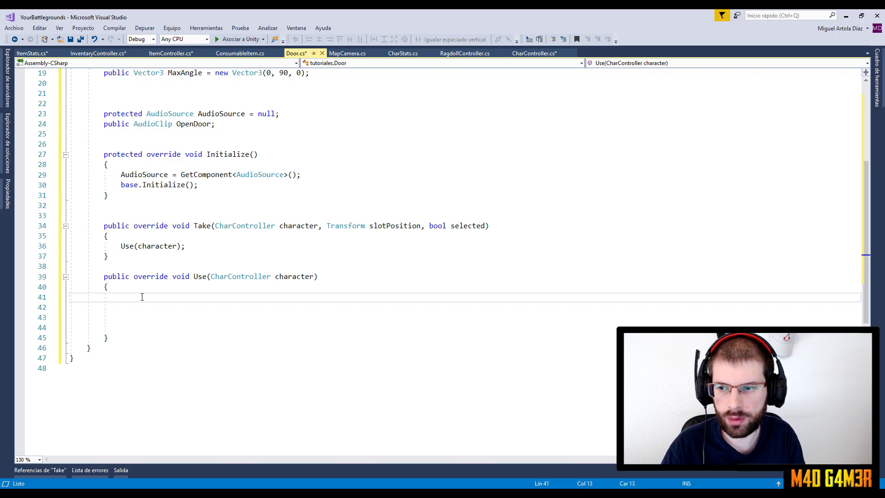
Step: Write the expression character.tr.position in Use
{"action": "type", "text": "chara"}
{"action": "key", "text": "Tab"}
{"action": "type", "text": ".tra"}
{"action": "key", "text": "BackSpace"}
{"action": "key", "text": "Escape"}
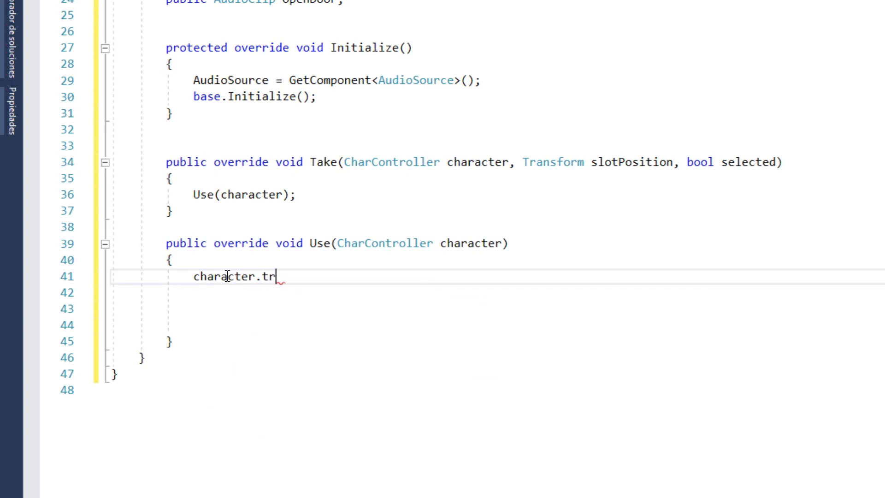
{"action": "type", "text": ".po"}
{"action": "key", "text": "Tab"}
Step: Turn it into the statement Vector3 position = character.tr.position;
{"action": "key", "text": "Home"}
{"action": "key", "text": "Left"}
{"action": "type", "text": "Ve"}
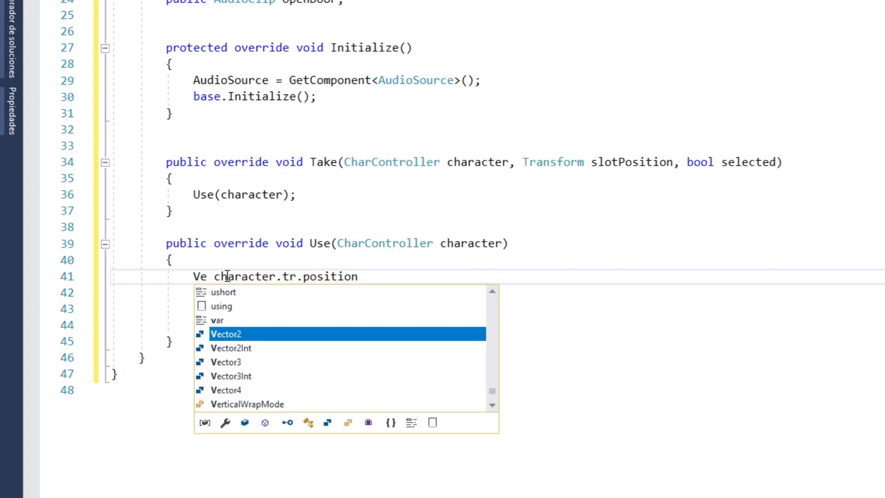
{"action": "type", "text": "c"}
{"action": "key", "text": "Down"}
{"action": "key", "text": "Down"}
{"action": "key", "text": "Tab"}
{"action": "type", "text": "positi"}
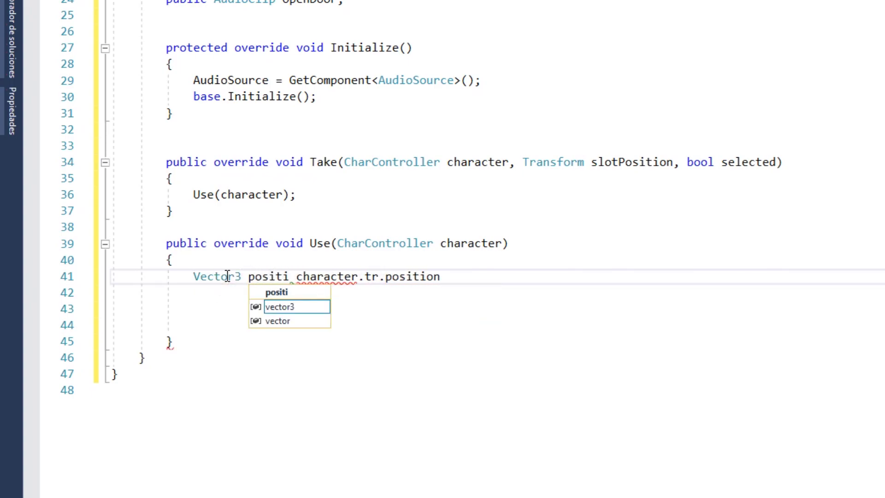
{"action": "type", "text": "on ="}
{"action": "key", "text": "End"}
{"action": "type", "text": ";"}
{"action": "key", "text": "Return"}
{"action": "key", "text": "Down"}
{"action": "scroll", "coordinate": [733, 216], "scroll_direction": "down", "scroll_amount": 1}
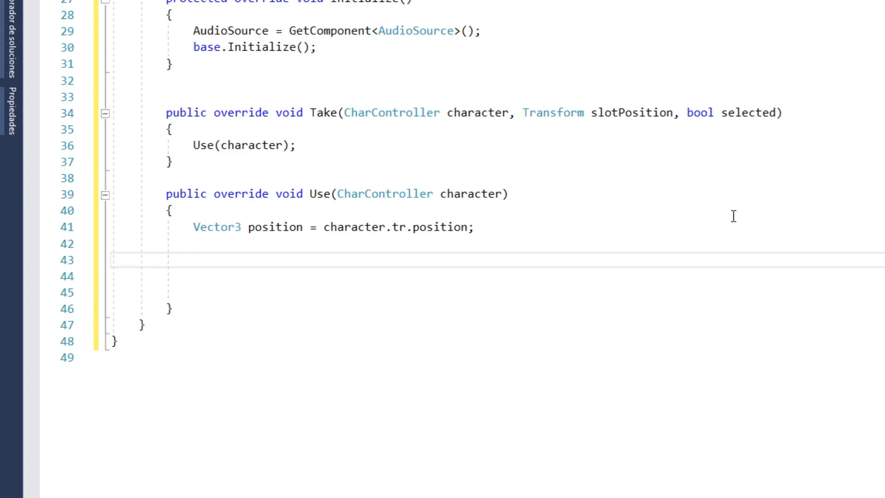
{"action": "left_click", "coordinate": [274, 227]}
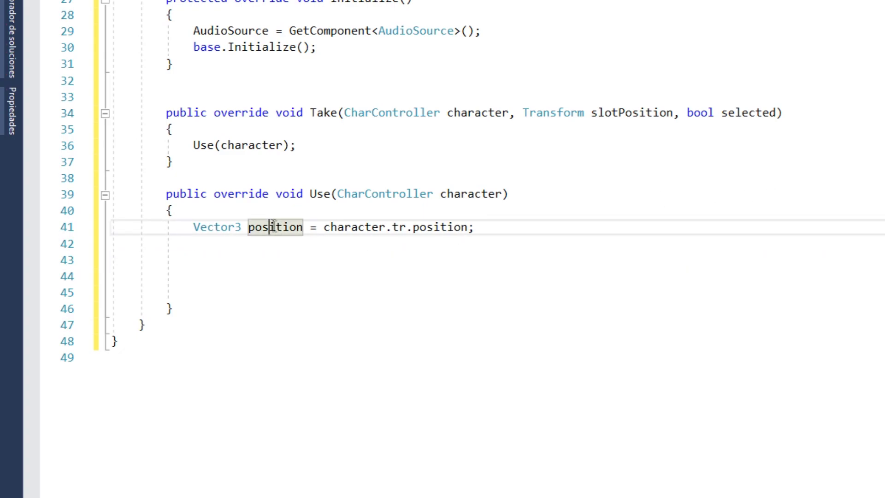
Step: Add Vector3 localPosition = mTransform.parent.InverseTransformPoint(position);
{"action": "left_click", "coordinate": [275, 261]}
{"action": "type", "text": "Vector3 localPosition =mtr"}
{"action": "key", "text": "Tab"}
{"action": "type", "text": "."}
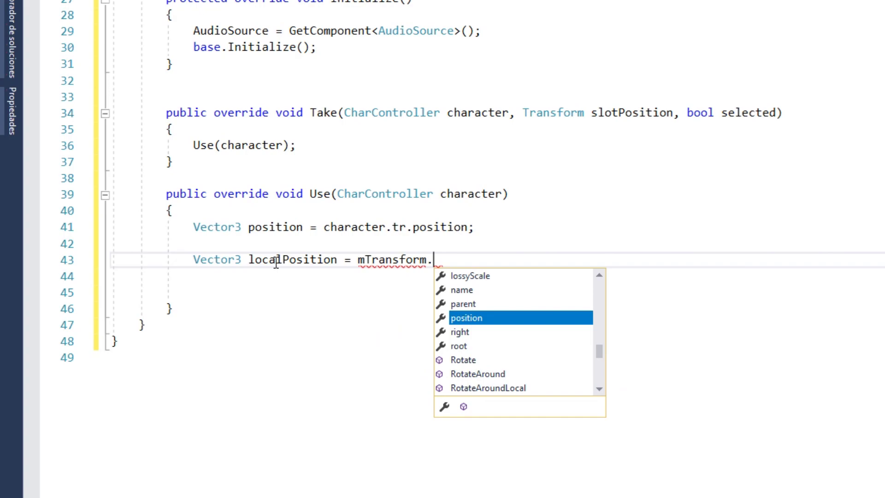
{"action": "type", "text": "par"}
{"action": "type", "text": "ent."}
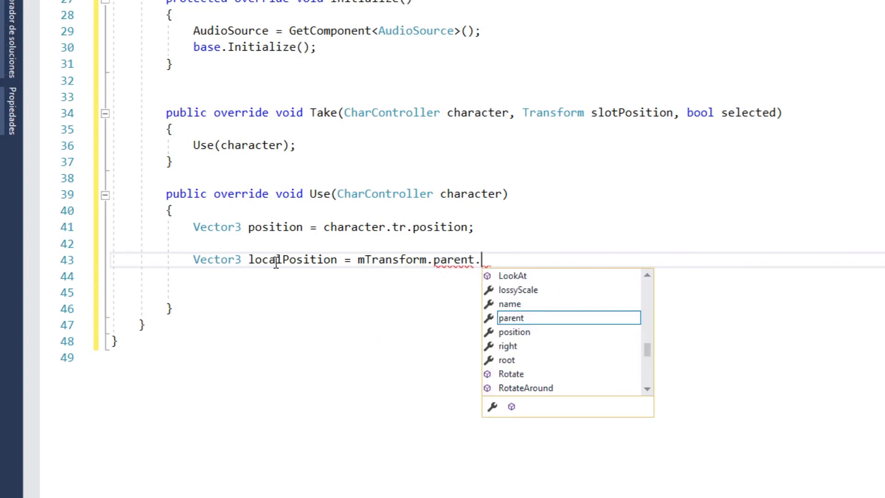
{"action": "type", "text": "invers"}
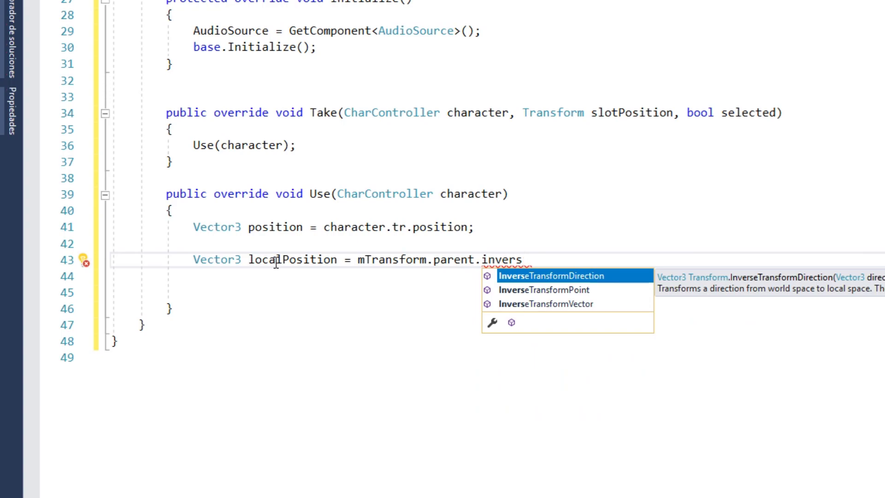
{"action": "key", "text": "Down"}
{"action": "key", "text": "Tab"}
{"action": "type", "text": "(inter"}
{"action": "key", "text": "BackSpace"}
{"action": "key", "text": "BackSpace"}
{"action": "key", "text": "BackSpace"}
{"action": "key", "text": "BackSpace"}
{"action": "key", "text": "BackSpace"}
{"action": "key", "text": "BackSpace"}
{"action": "type", "text": "(pos"}
{"action": "key", "text": "Tab"}
{"action": "type", "text": ");"}
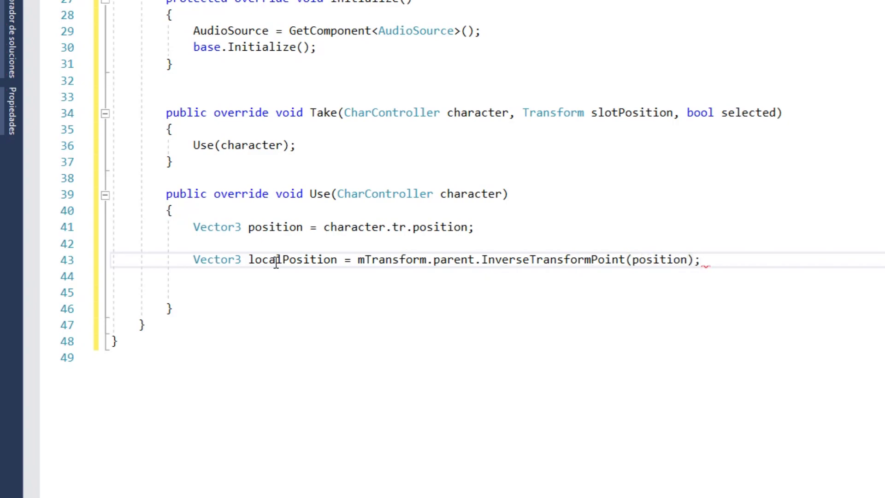
{"action": "double_click", "coordinate": [458, 260]}
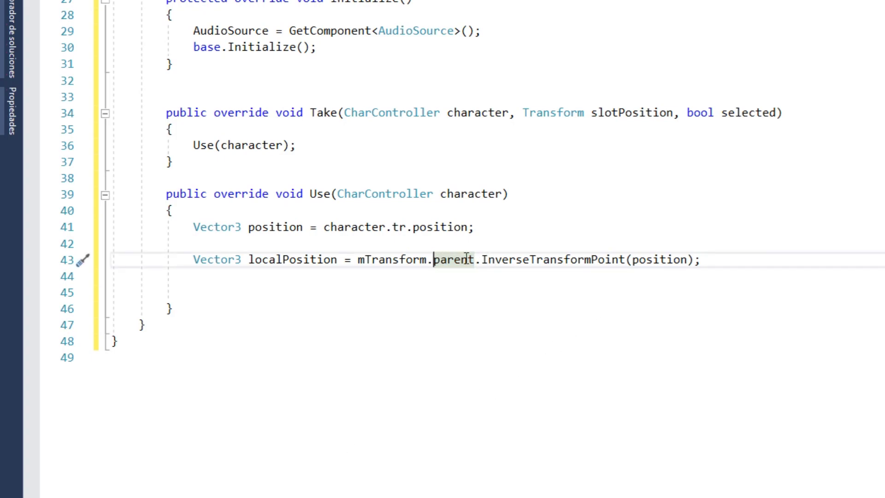
Step: Set dir = localPosition.z > 0 ? 1f : -1f; on the next line
{"action": "key", "text": "Down"}
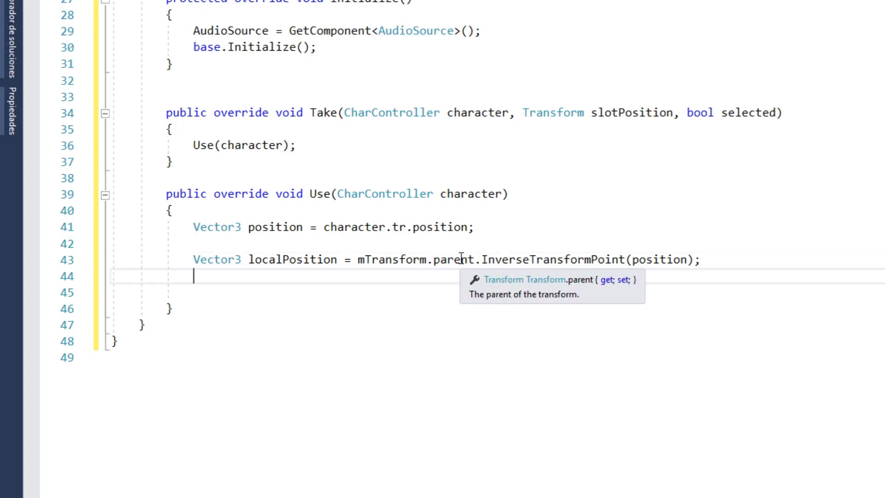
{"action": "type", "text": "dir = "}
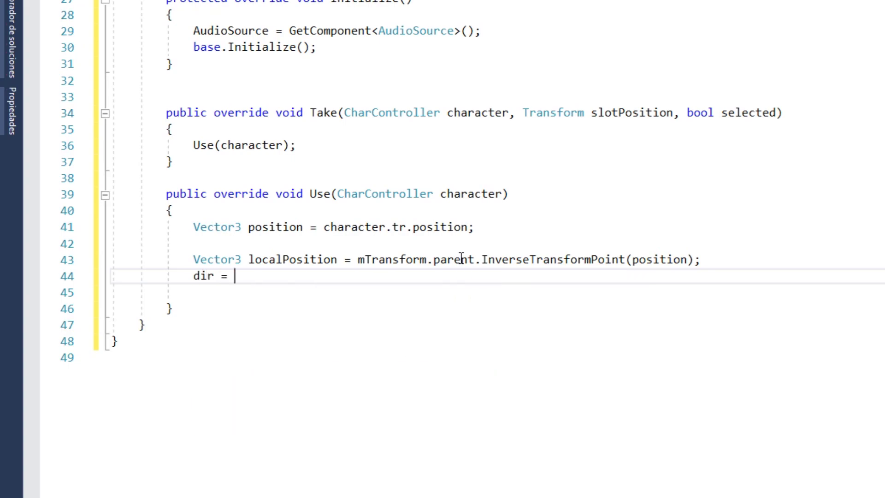
{"action": "type", "text": "loca"}
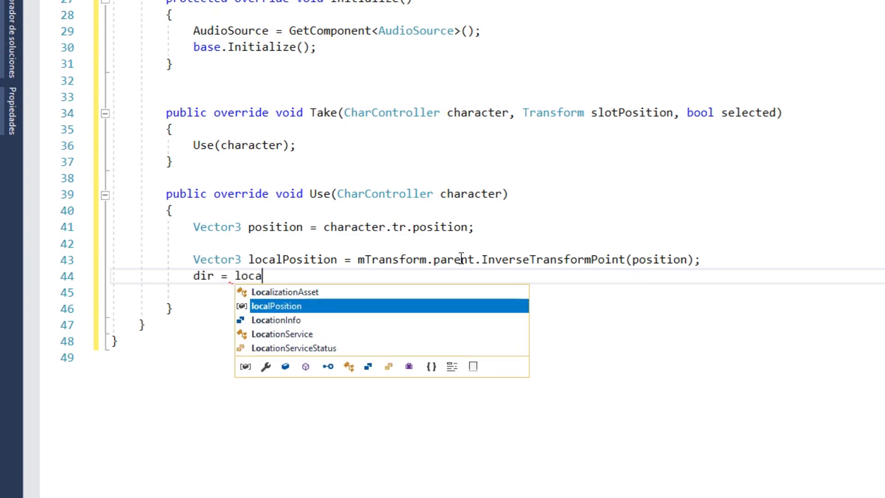
{"action": "key", "text": "Tab"}
{"action": "type", "text": ".z "}
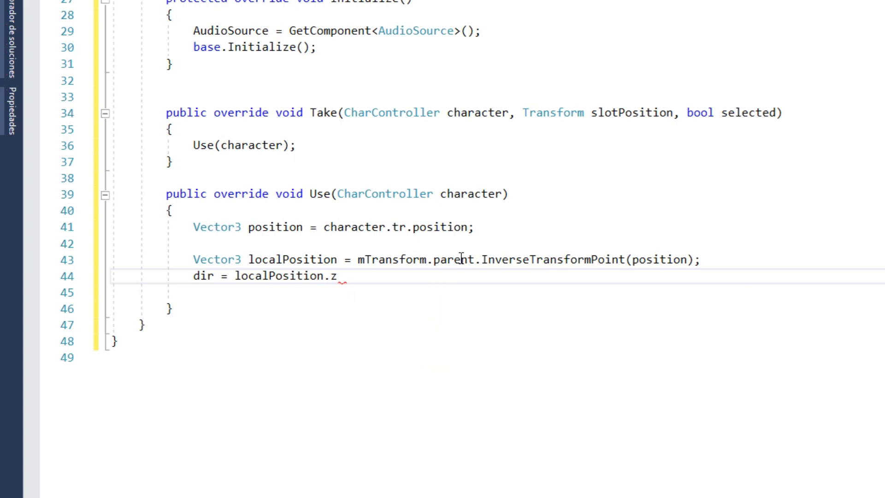
{"action": "type", "text": "> 0 "}
{"action": "type", "text": "? "}
{"action": "type", "text": "1f,."}
{"action": "key", "text": "BackSpace"}
{"action": "key", "text": "BackSpace"}
{"action": "type", "text": ": -1"}
{"action": "key", "text": "BackSpace"}
{"action": "key", "text": "BackSpace"}
{"action": "type", "text": "-1f;"}
{"action": "key", "text": "Return"}
{"action": "key", "text": "Return"}
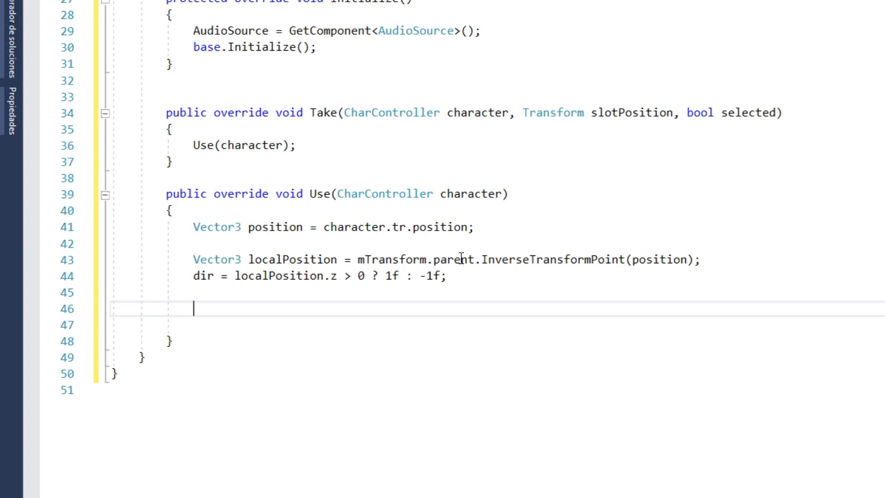
{"action": "type", "text": "t"}
{"action": "type", "text": "arget"}
Step: Write TargetDoorState = Mathf.PingPong(TargetDoorState + 0.5f * dir, 1); on line 46
{"action": "key", "text": "Tab"}
{"action": "type", "text": "= Mat"}
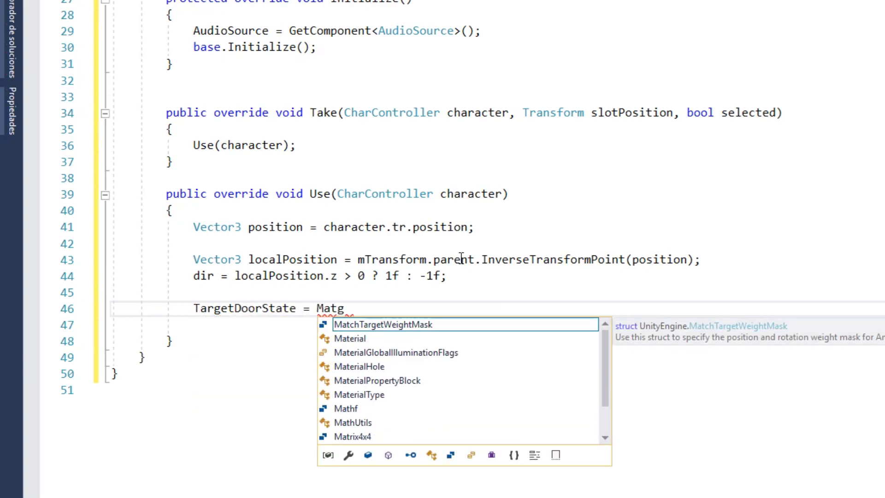
{"action": "type", "text": "hg"}
{"action": "key", "text": "BackSpace"}
{"action": "type", "text": "f.po"}
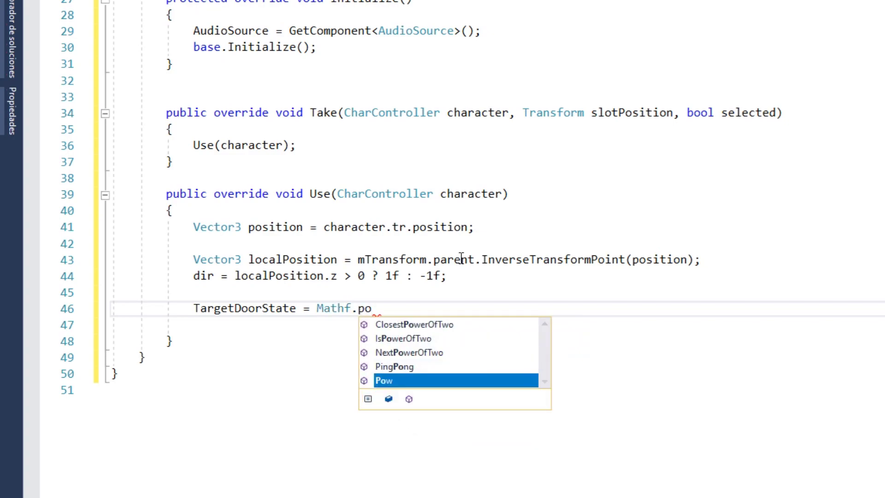
{"action": "key", "text": "BackSpace"}
{"action": "type", "text": "in"}
{"action": "key", "text": "Tab"}
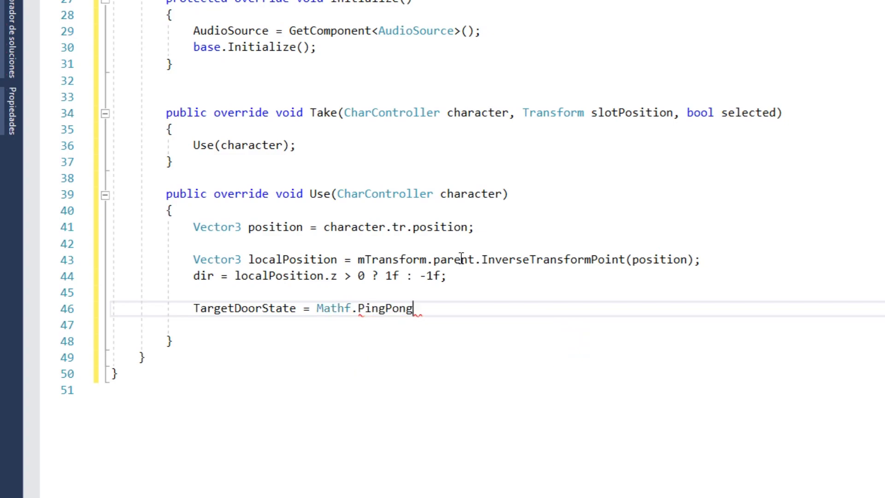
{"action": "type", "text": "(Ta"}
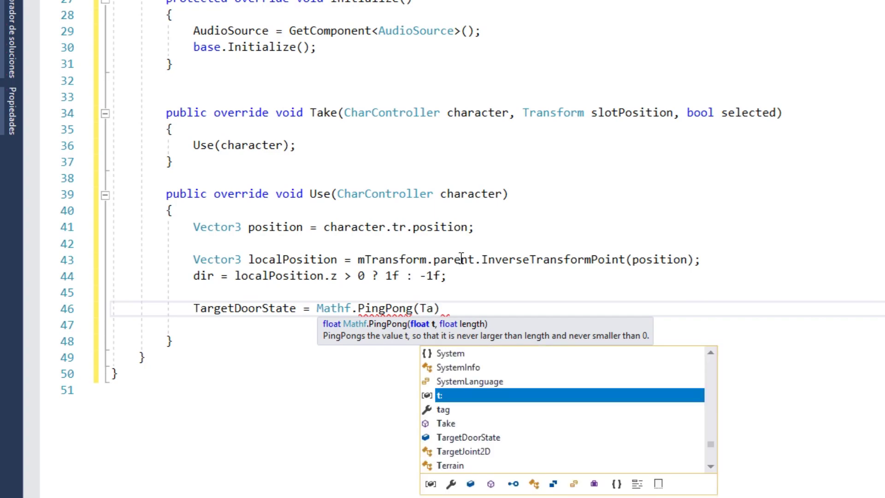
{"action": "type", "text": "rg"}
{"action": "key", "text": "Tab"}
{"action": "type", "text": "+ 0.5f * dir, 1);"}
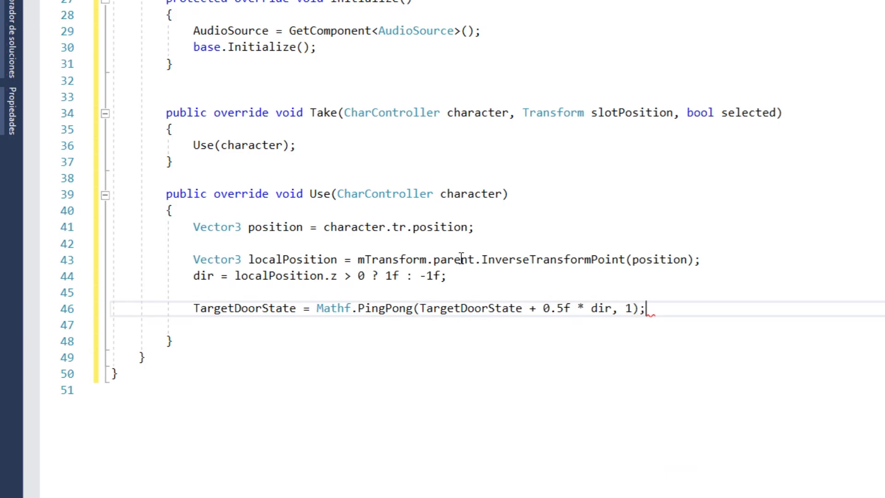
Step: Open blank lines below the Use method's closing brace
{"action": "scroll", "coordinate": [307, 272], "scroll_direction": "down", "scroll_amount": 3}
{"action": "scroll", "coordinate": [269, 319], "scroll_direction": "down", "scroll_amount": 2}
{"action": "scroll", "coordinate": [269, 319], "scroll_direction": "up", "scroll_amount": 1}
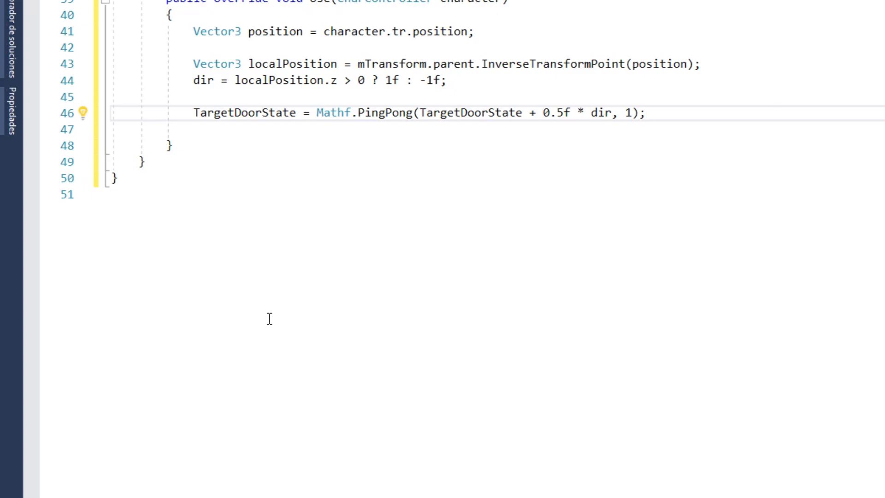
{"action": "left_click", "coordinate": [188, 123]}
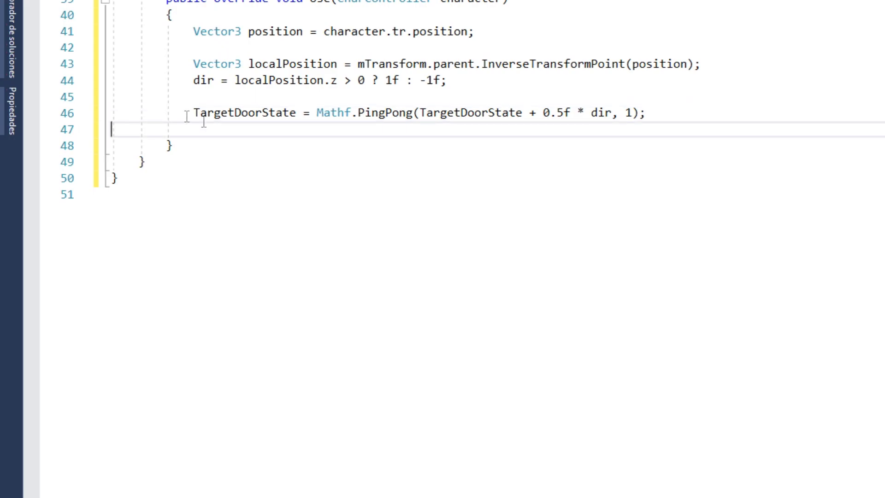
{"action": "left_click", "coordinate": [251, 146]}
{"action": "left_click", "coordinate": [287, 137]}
{"action": "key", "text": "Down"}
{"action": "key", "text": "Up"}
{"action": "scroll", "coordinate": [286, 137], "scroll_direction": "up", "scroll_amount": 1}
{"action": "key", "text": "Return"}
{"action": "key", "text": "Down"}
{"action": "key", "text": "End"}
{"action": "key", "text": "Return"}
{"action": "key", "text": "Return"}
{"action": "key", "text": "Return"}
{"action": "key", "text": "Return"}
Step: Declare IEnumerator Open() with a brace block and blank lines inside
{"action": "key", "text": "Up"}
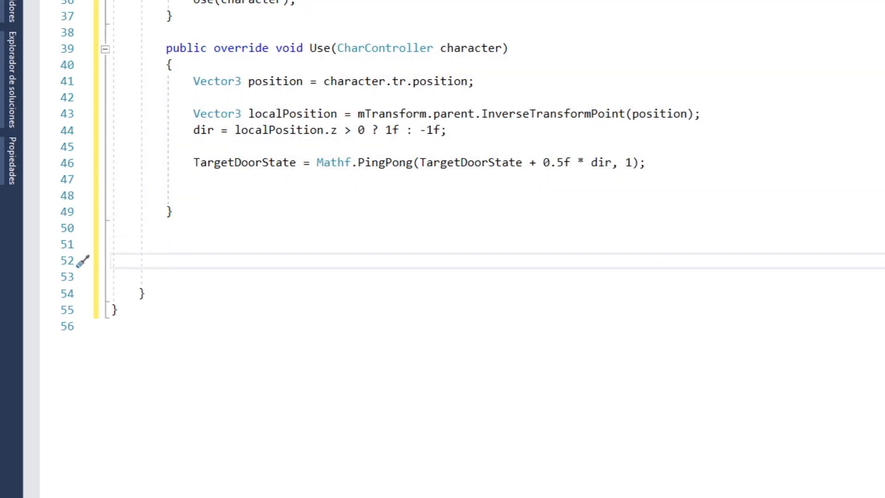
{"action": "left_click", "coordinate": [228, 245]}
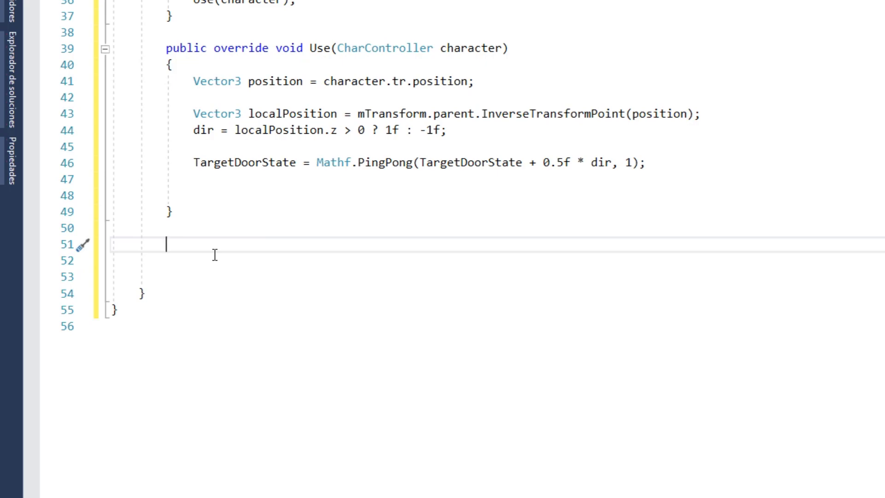
{"action": "type", "text": "Ien"}
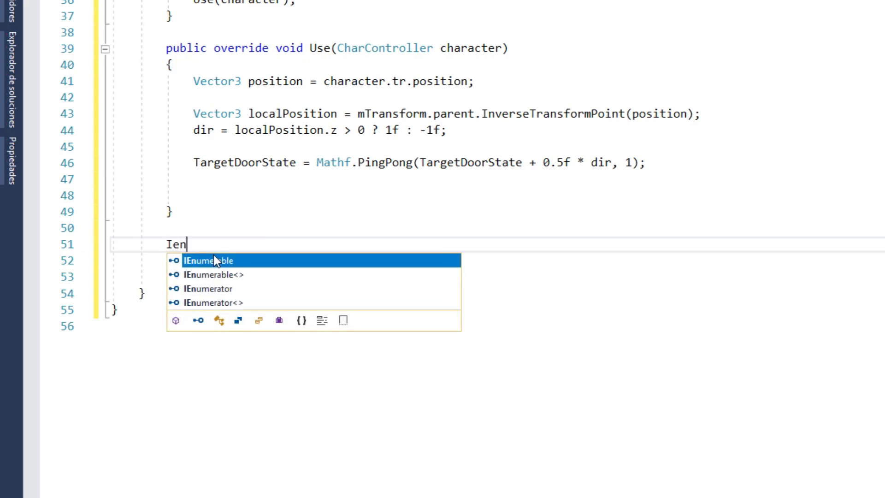
{"action": "key", "text": "Down"}
{"action": "key", "text": "Down"}
{"action": "key", "text": "Tab"}
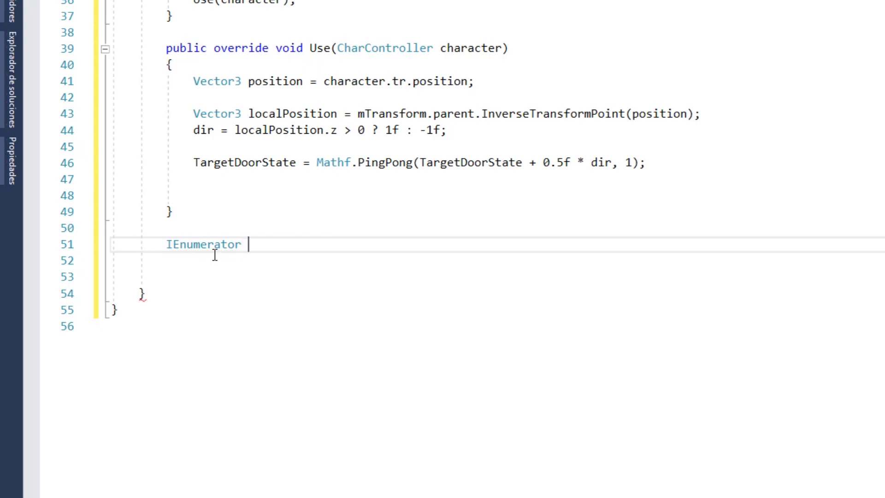
{"action": "type", "text": "Open() {"}
{"action": "key", "text": "Return"}
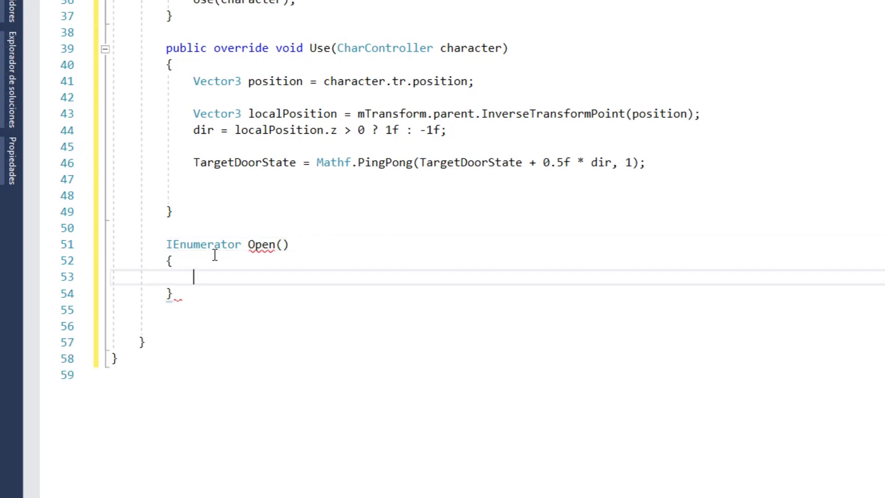
{"action": "key", "text": "Return"}
{"action": "key", "text": "Return"}
{"action": "key", "text": "Up"}
{"action": "key", "text": "Up"}
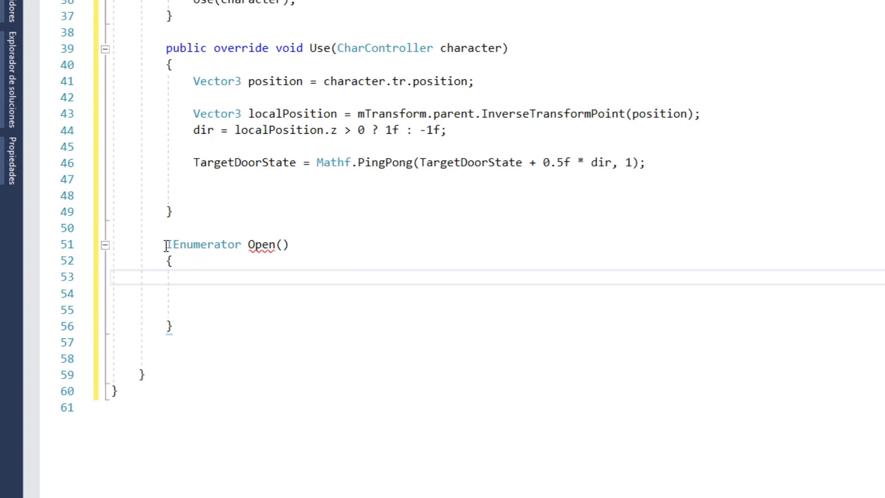
Step: Inspect the error on the Open() declaration, then return to the first body line
{"action": "left_click_drag", "start_coordinate": [166, 244], "coordinate": [290, 244]}
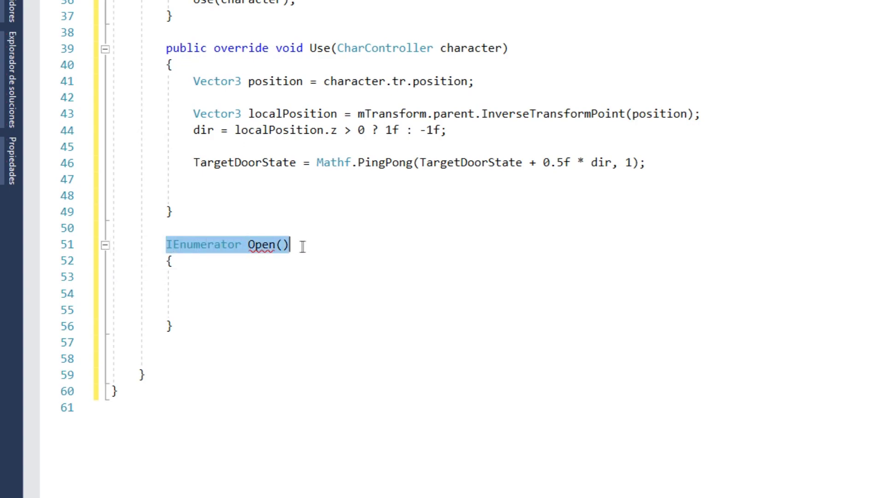
{"action": "left_click", "coordinate": [216, 258]}
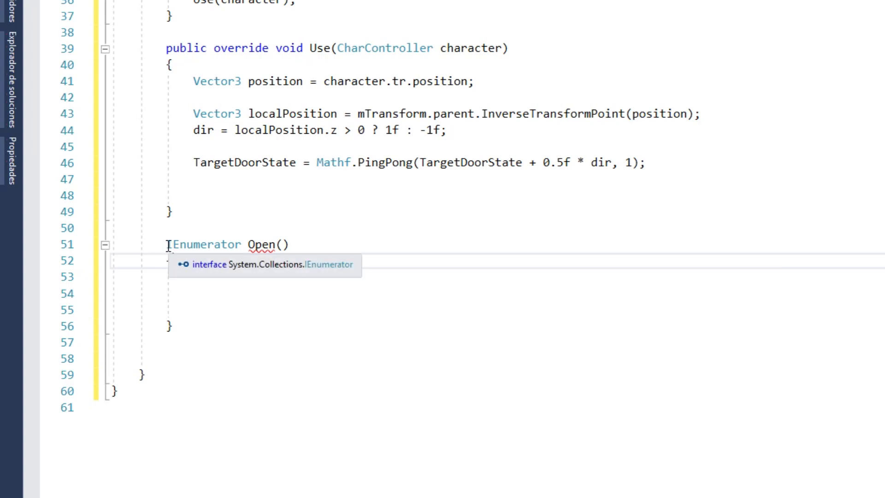
{"action": "left_click_drag", "start_coordinate": [166, 244], "coordinate": [235, 244]}
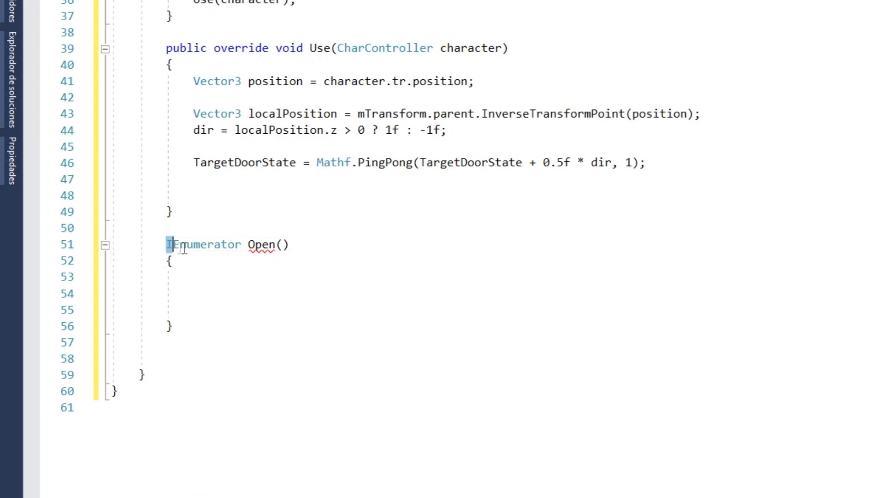
{"action": "left_click", "coordinate": [217, 275]}
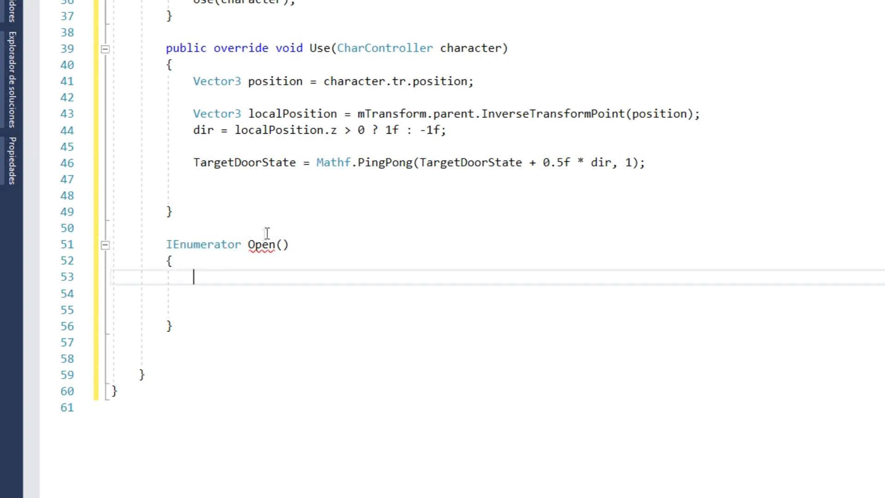
{"action": "double_click", "coordinate": [257, 244]}
{"action": "left_click", "coordinate": [291, 244]}
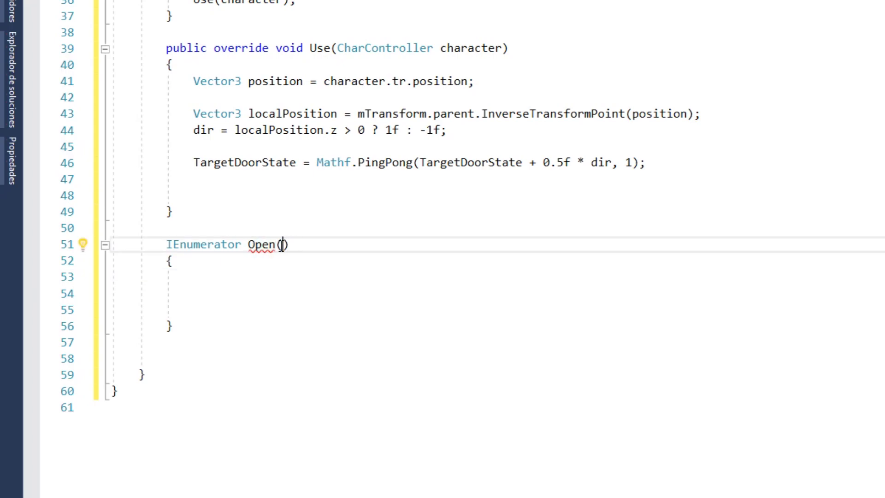
{"action": "mouse_move", "coordinate": [280, 244]}
{"action": "left_click", "coordinate": [217, 293]}
{"action": "left_click", "coordinate": [232, 279]}
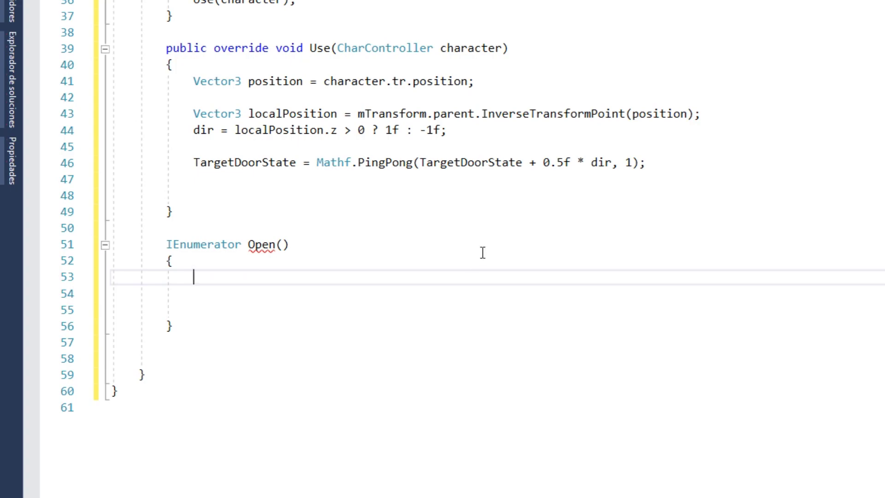
Step: Declare float d = 0; at the start of the Open body
{"action": "type", "text": "f"}
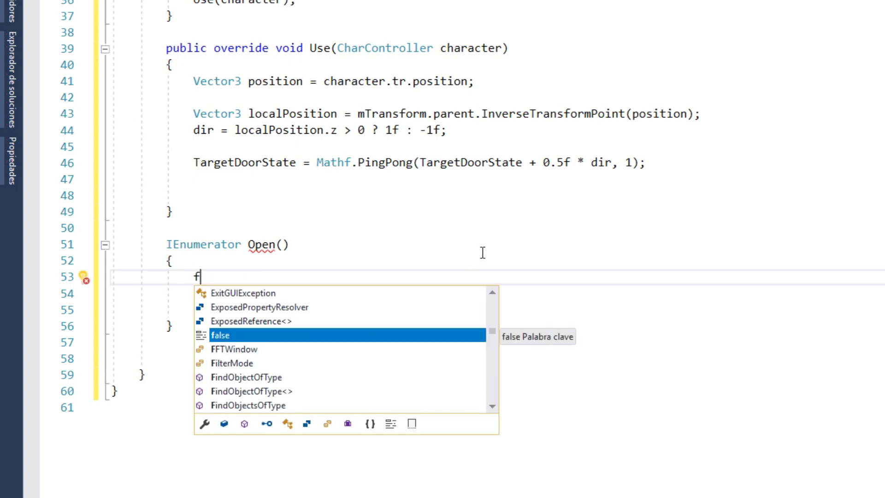
{"action": "type", "text": "l"}
{"action": "key", "text": "Escape"}
{"action": "type", "text": "oat "}
{"action": "type", "text": "d "}
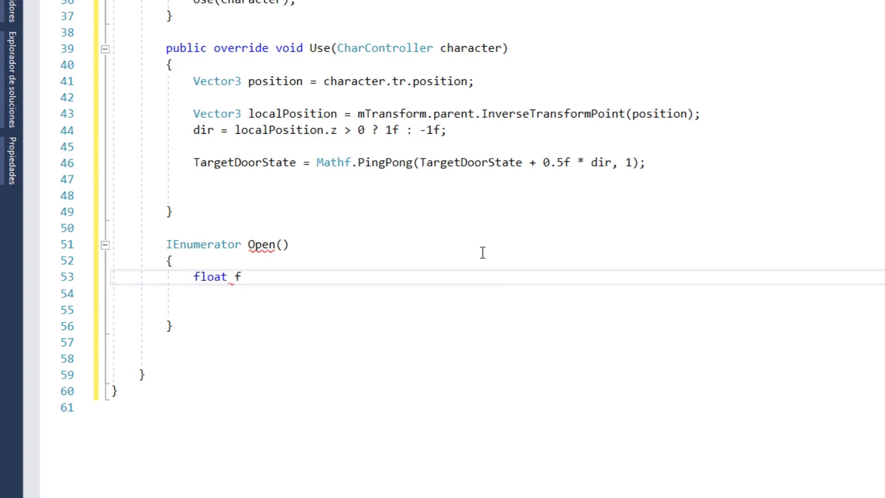
{"action": "type", "text": "= 0;"}
{"action": "key", "text": "Return"}
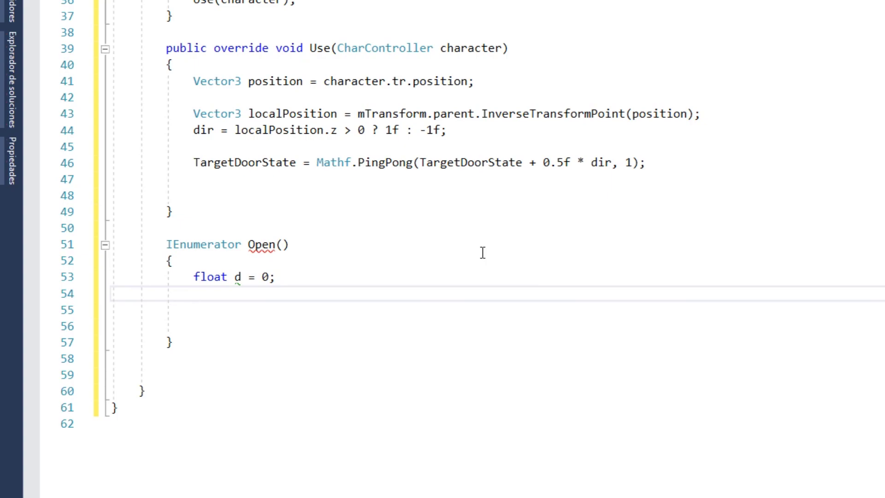
Step: Add while (Mathf.Abs(DoorState - TargetDoorState) >= 0.001f) with an empty body
{"action": "type", "text": "while("}
{"action": "type", "text": "Math"}
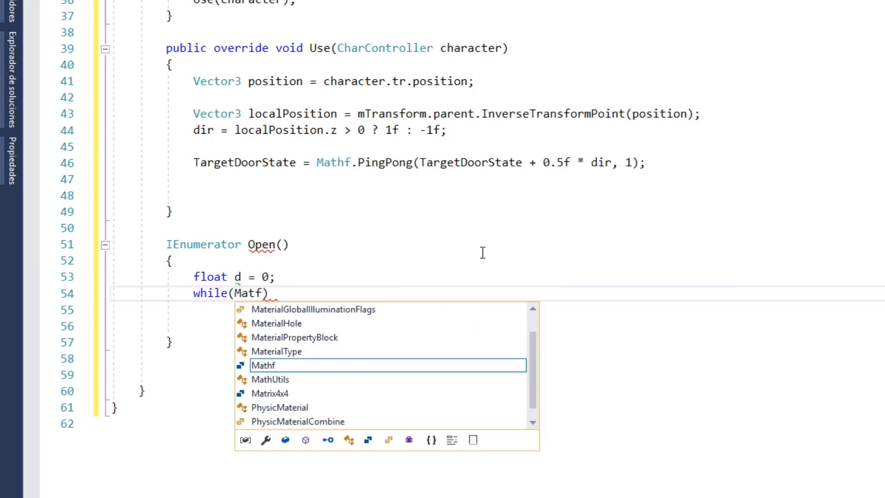
{"action": "type", "text": "f"}
{"action": "key", "text": "Escape"}
{"action": "type", "text": ".Abs("}
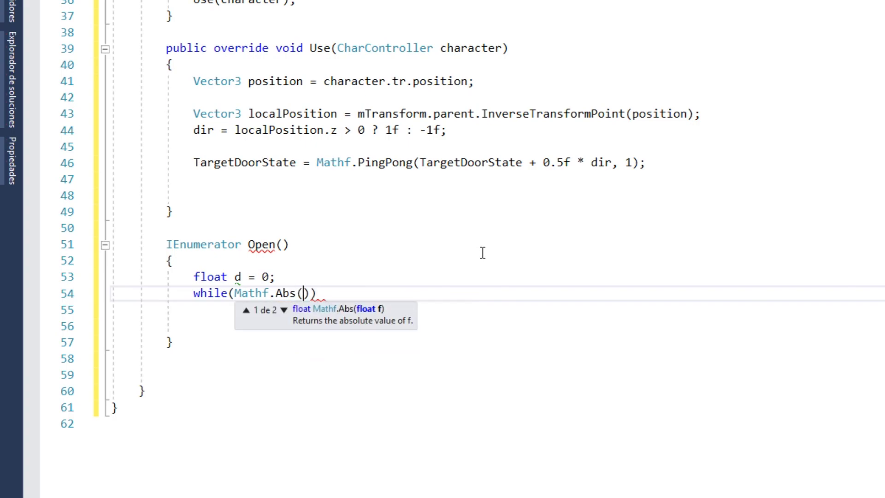
{"action": "type", "text": "Doors"}
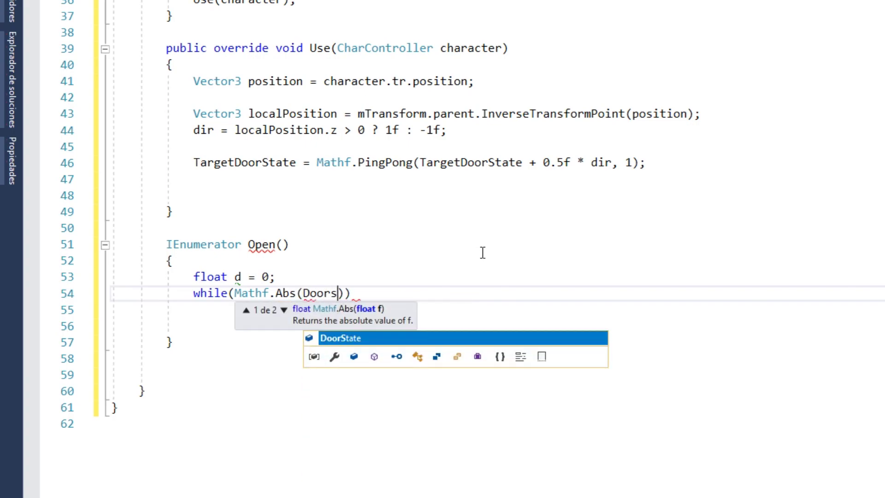
{"action": "type", "text": " - "}
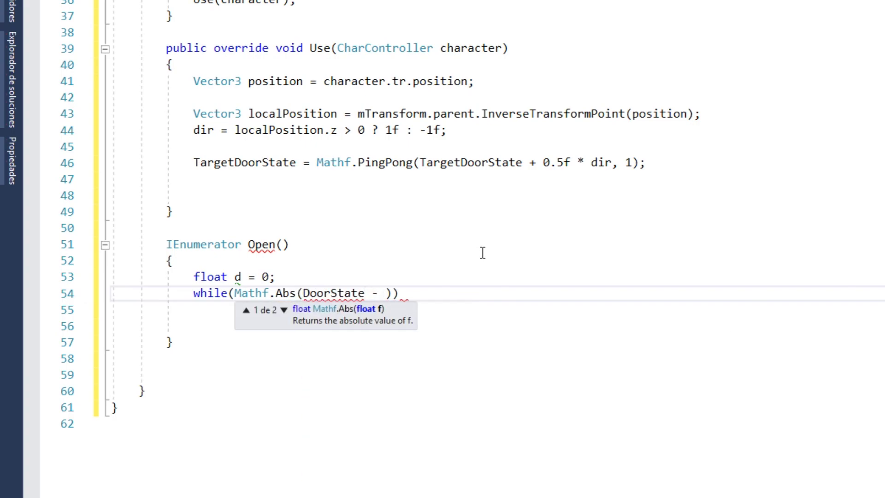
{"action": "type", "text": "S"}
{"action": "key", "text": "BackSpace"}
{"action": "type", "text": "Targ"}
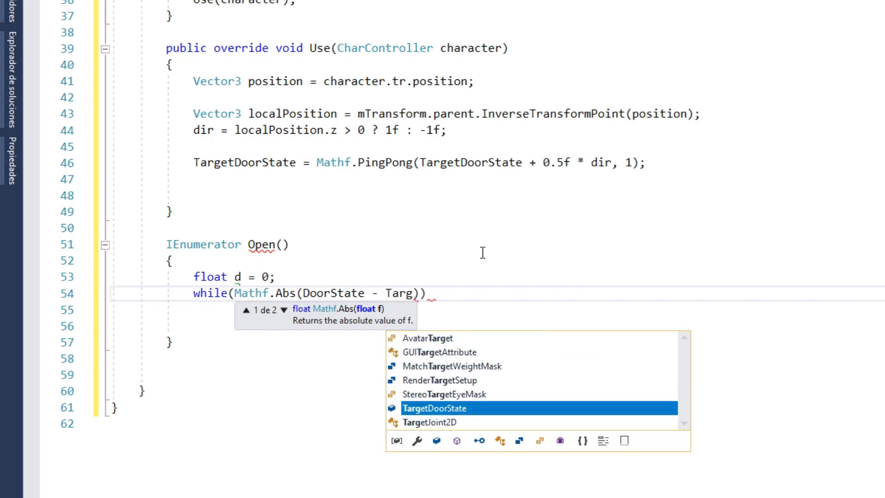
{"action": "key", "text": "Tab"}
{"action": "type", "text": ") >= 0.00"}
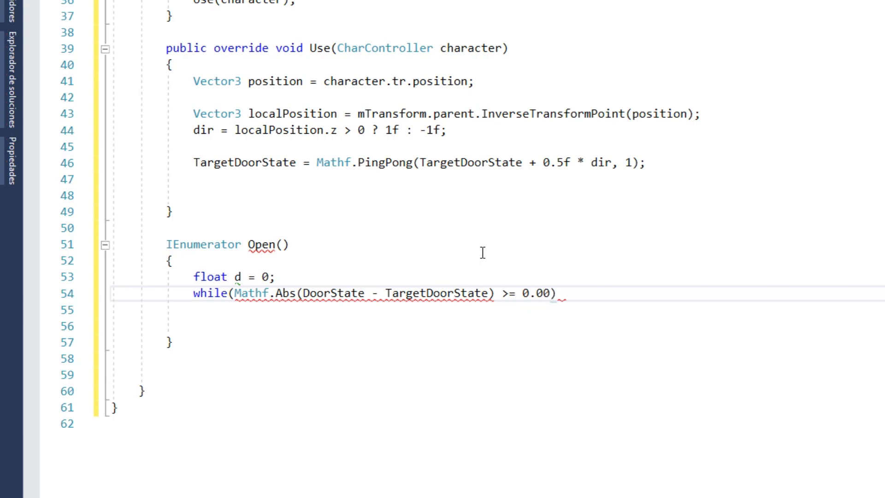
{"action": "type", "text": "1f)"}
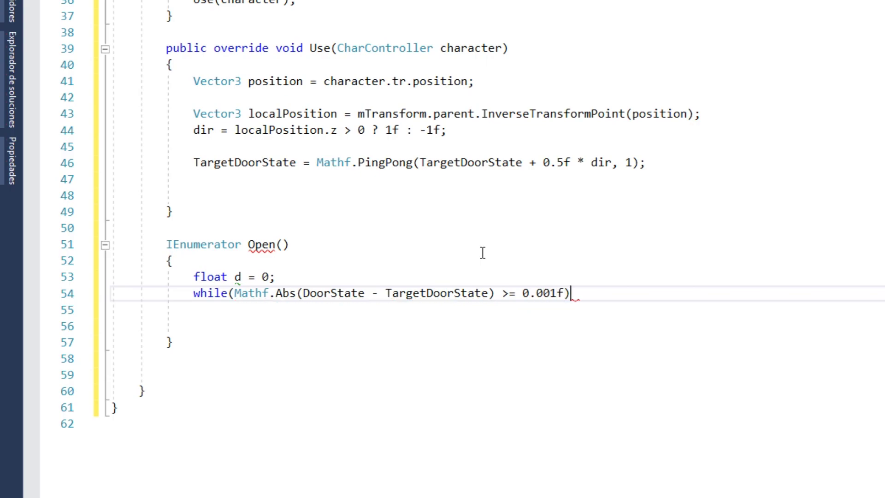
{"action": "key", "text": "Return"}
{"action": "type", "text": "{"}
{"action": "key", "text": "Return"}
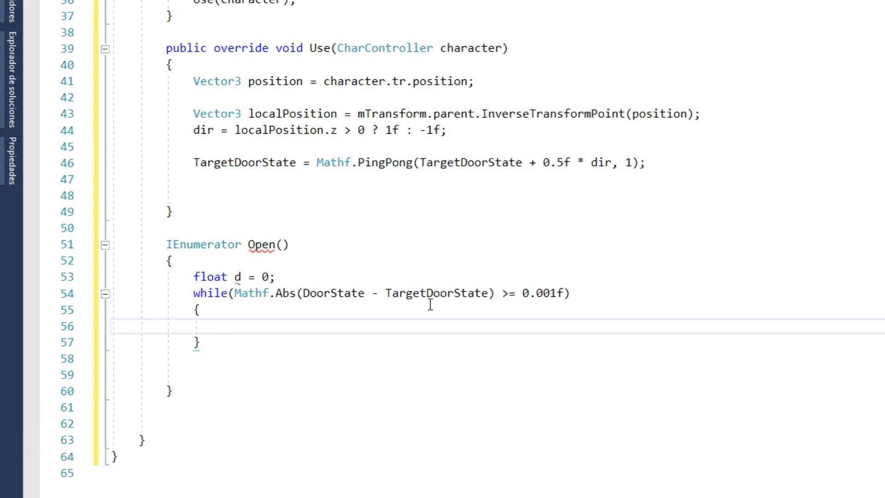
Step: Inside the loop, add d += OpenSpeed * Time.deltaTime;
{"action": "type", "text": "d +="}
{"action": "type", "text": " Open"}
{"action": "key", "text": "Down"}
{"action": "key", "text": "Down"}
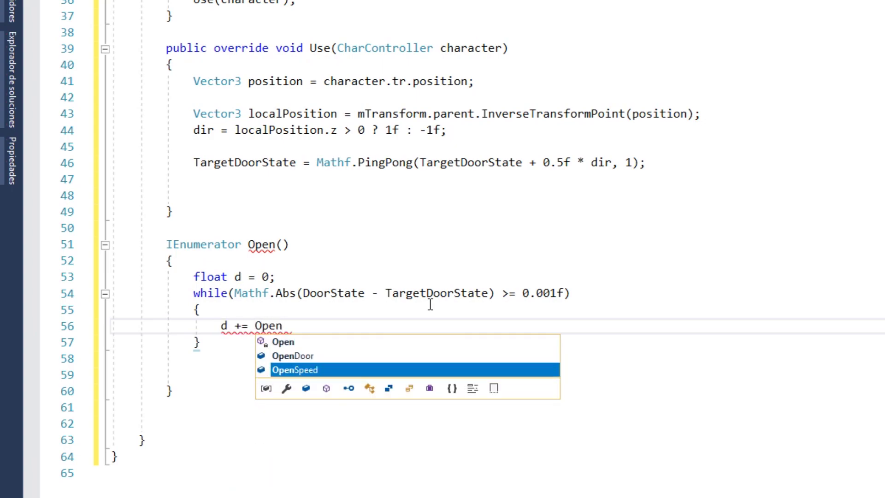
{"action": "key", "text": "Tab"}
{"action": "type", "text": "* "}
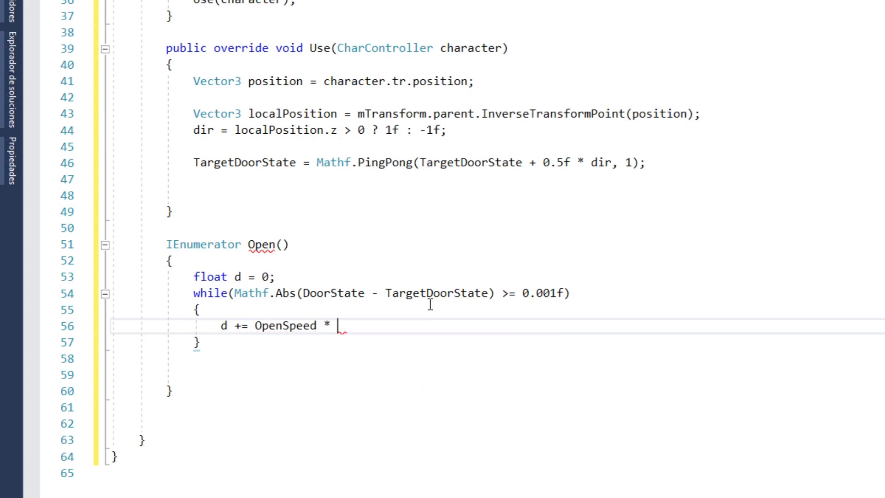
{"action": "type", "text": "Time.deltaTime;"}
{"action": "key", "text": "Return"}
{"action": "key", "text": "Return"}
{"action": "key", "text": "Return"}
{"action": "key", "text": "Up"}
{"action": "key", "text": "Up"}
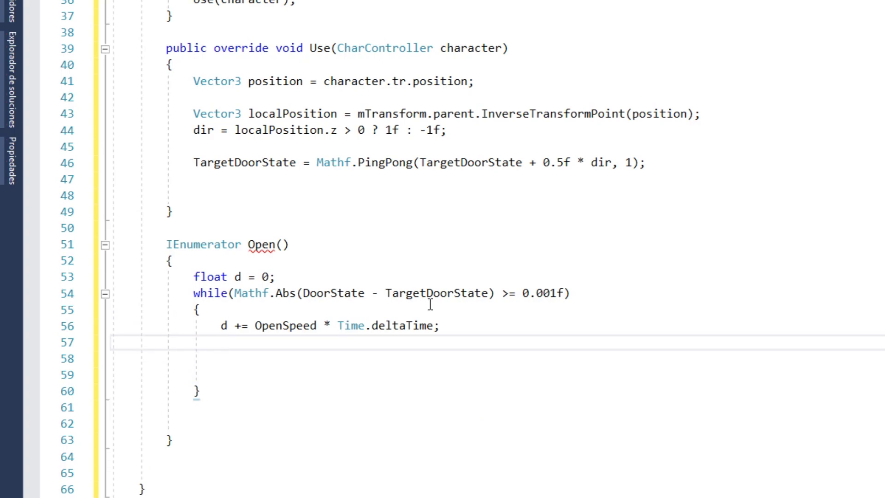
Step: Add DoorState = Mathf.Lerp(CurrDoorState, TargetDoorState, d); below the increment
{"action": "type", "text": "Doo"}
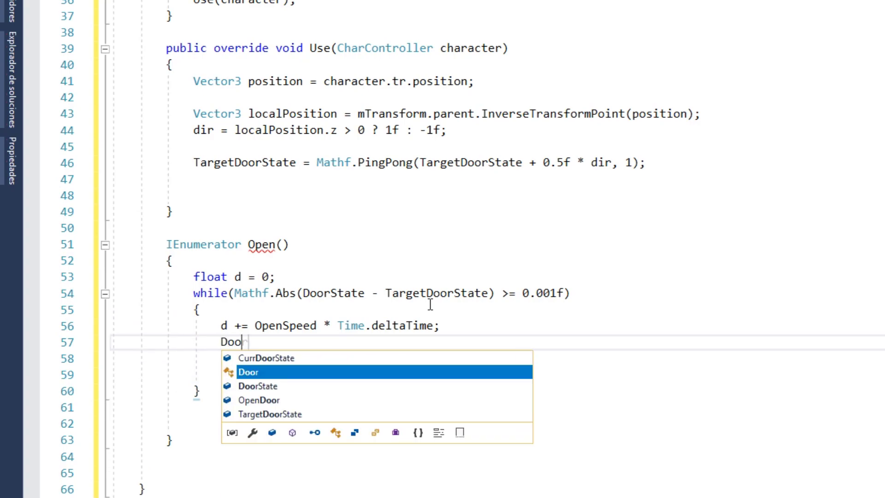
{"action": "type", "text": "rS"}
{"action": "key", "text": "Tab"}
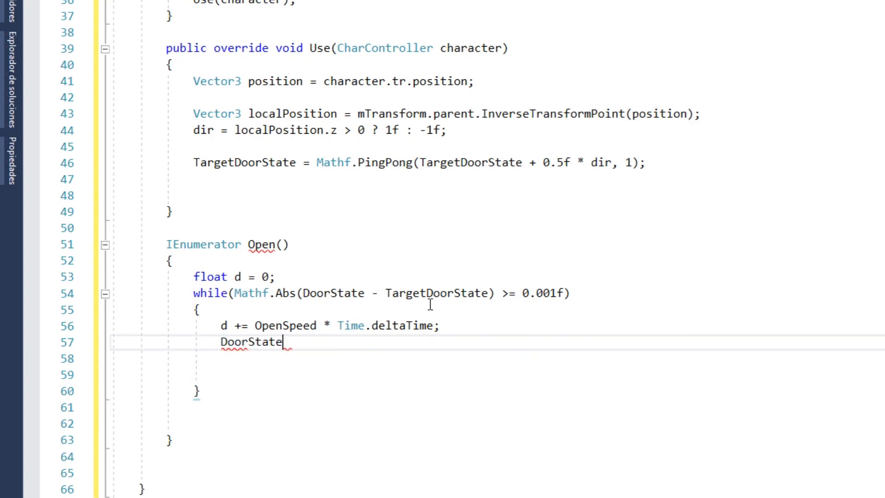
{"action": "type", "text": " = Mathf."}
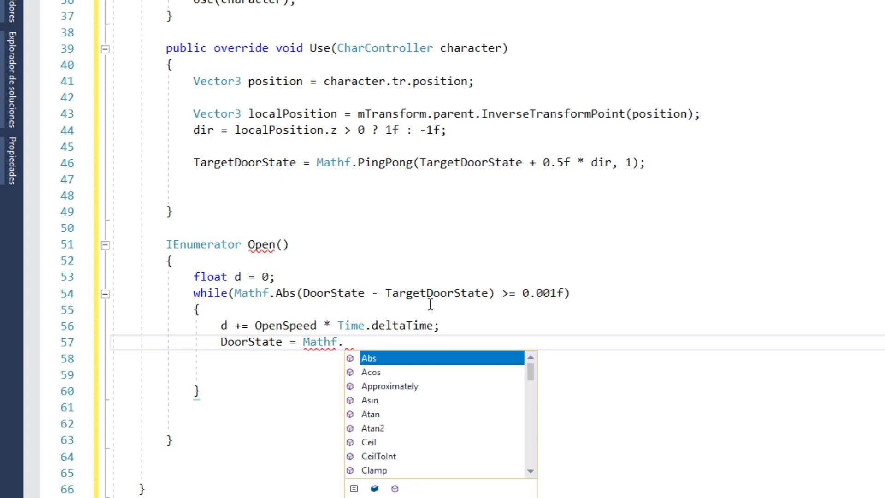
{"action": "type", "text": "ler"}
{"action": "key", "text": "Tab"}
{"action": "type", "text": "(Curr"}
{"action": "key", "text": "Tab"}
{"action": "type", "text": ", "}
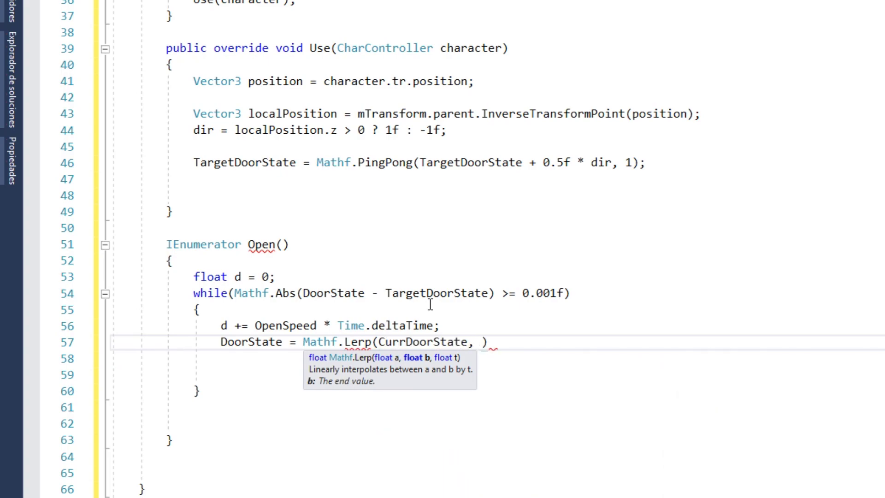
{"action": "type", "text": "Targe"}
{"action": "type", "text": "t"}
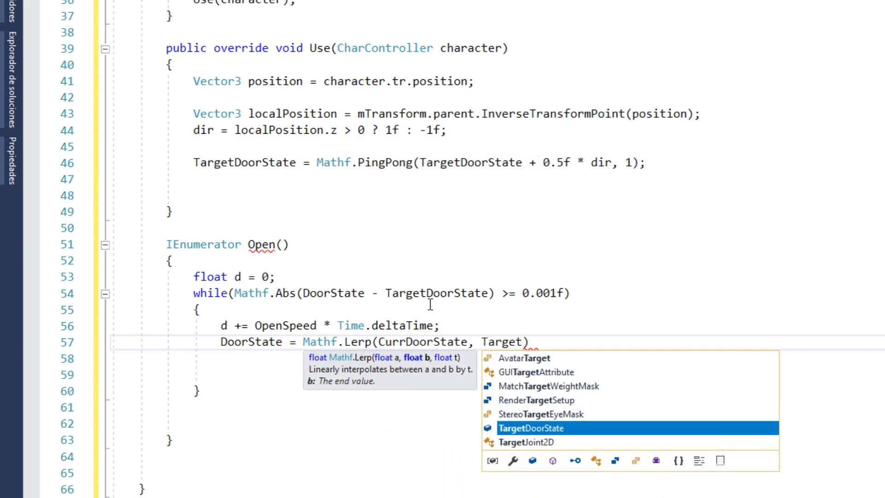
{"action": "key", "text": "Tab"}
{"action": "type", "text": ", d"}
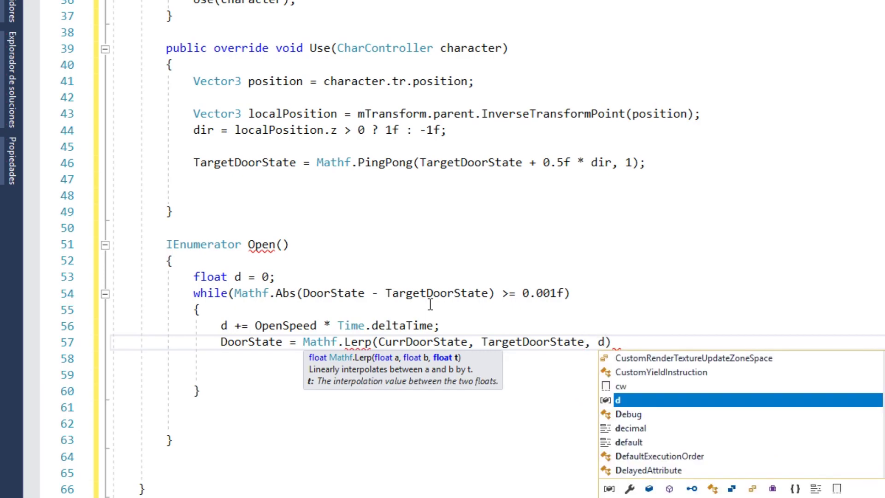
{"action": "type", "text": ");"}
{"action": "key", "text": "Return"}
{"action": "key", "text": "Return"}
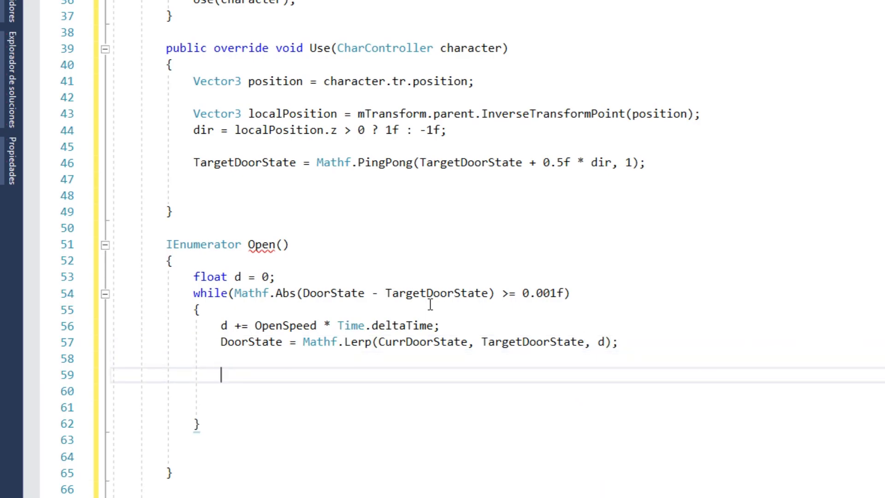
Step: Type mTransform.localRotation = Quaternion.Euler(Vector3.left(MinAngle, MaxAngle, DoorState));
{"action": "type", "text": "mtr"}
{"action": "key", "text": "Tab"}
{"action": "type", "text": "."}
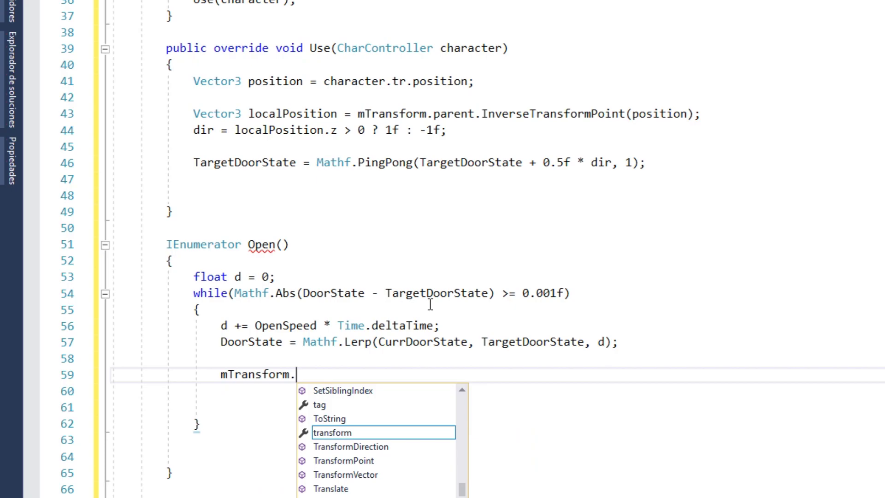
{"action": "type", "text": "local"}
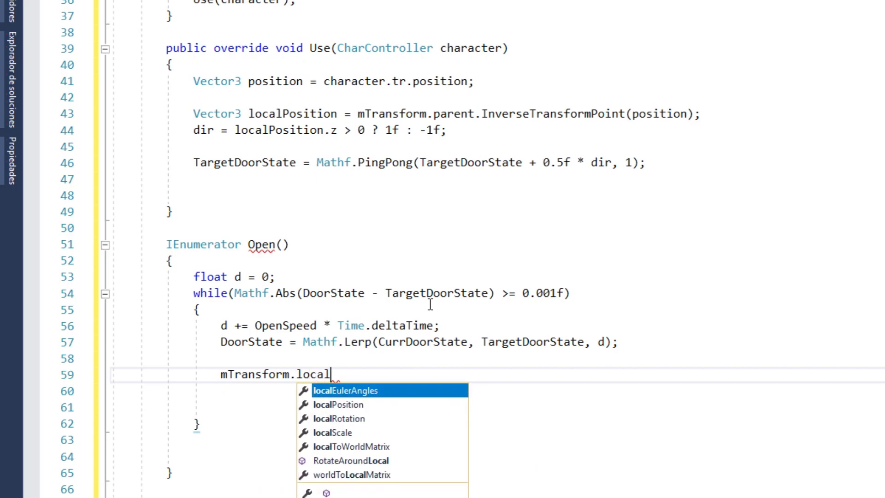
{"action": "type", "text": "r"}
{"action": "key", "text": "Tab"}
{"action": "type", "text": "Qua"}
{"action": "key", "text": "Tab"}
{"action": "type", "text": ".eu"}
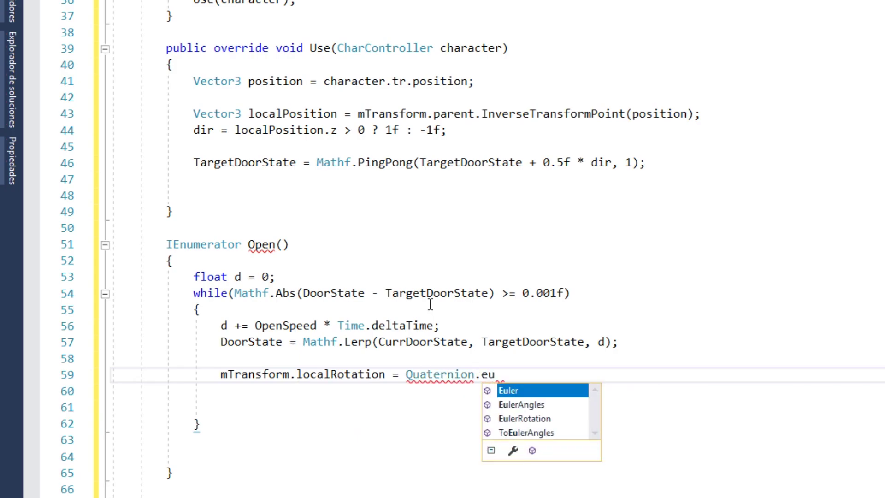
{"action": "key", "text": "Tab"}
{"action": "type", "text": "("}
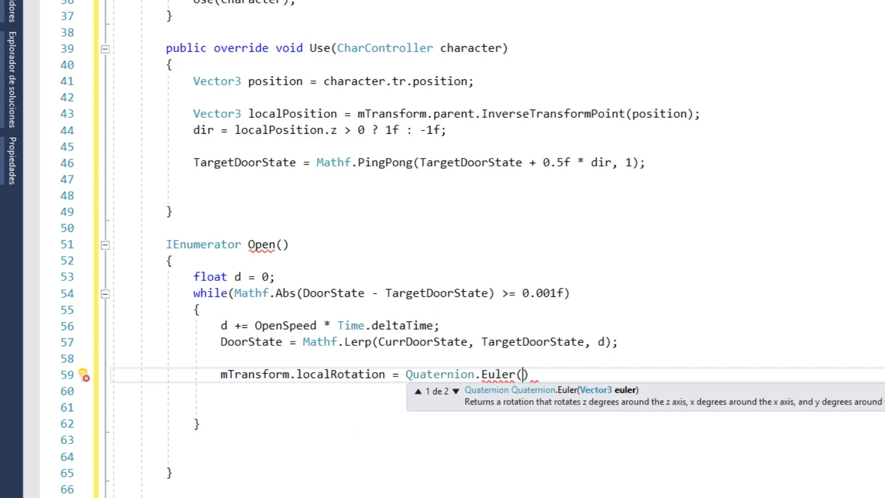
{"action": "type", "text": "Vec"}
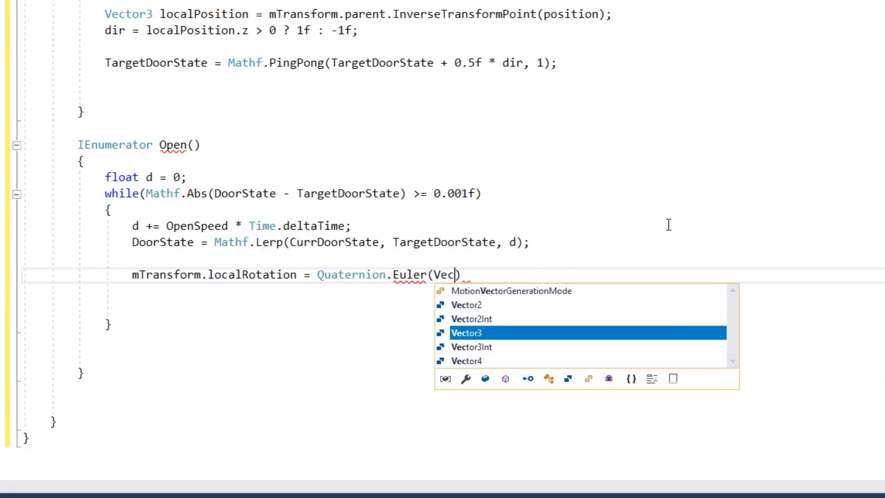
{"action": "key", "text": "Tab"}
{"action": "type", "text": ".left(Min"}
{"action": "key", "text": "Tab"}
{"action": "type", "text": ", max"}
{"action": "key", "text": "Tab"}
{"action": "type", "text": ", Do"}
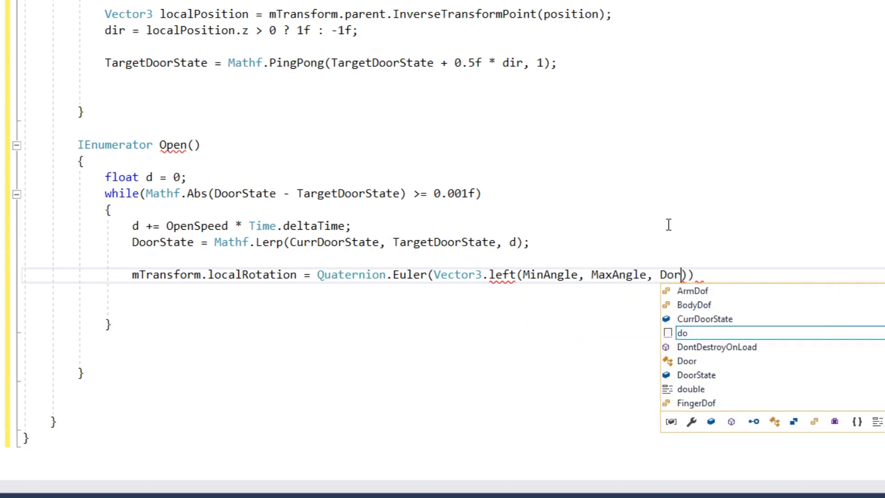
{"action": "type", "text": "ors"}
{"action": "key", "text": "Tab"}
{"action": "type", "text": ";"}
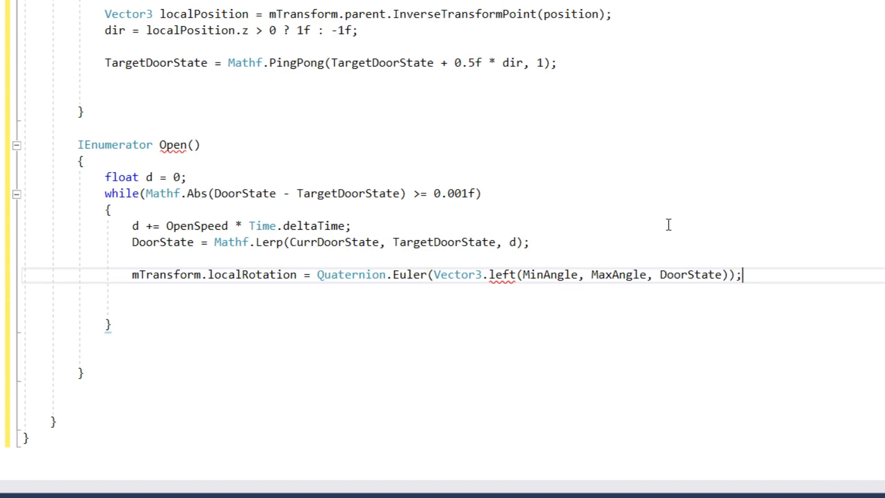
Step: Replace Vector3.left with Vector3.Lerp in the rotation line
{"action": "left_click", "coordinate": [499, 286]}
{"action": "double_click", "coordinate": [499, 277]}
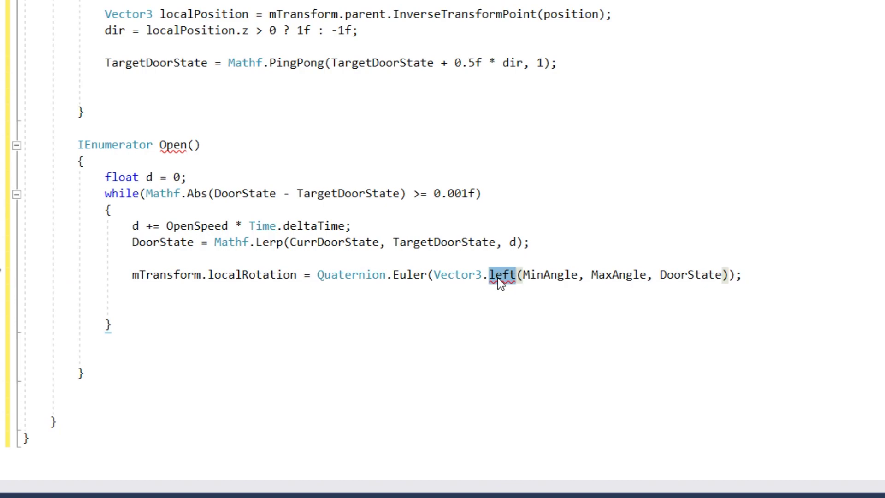
{"action": "type", "text": "Ler"}
{"action": "key", "text": "Tab"}
{"action": "left_click", "coordinate": [696, 275]}
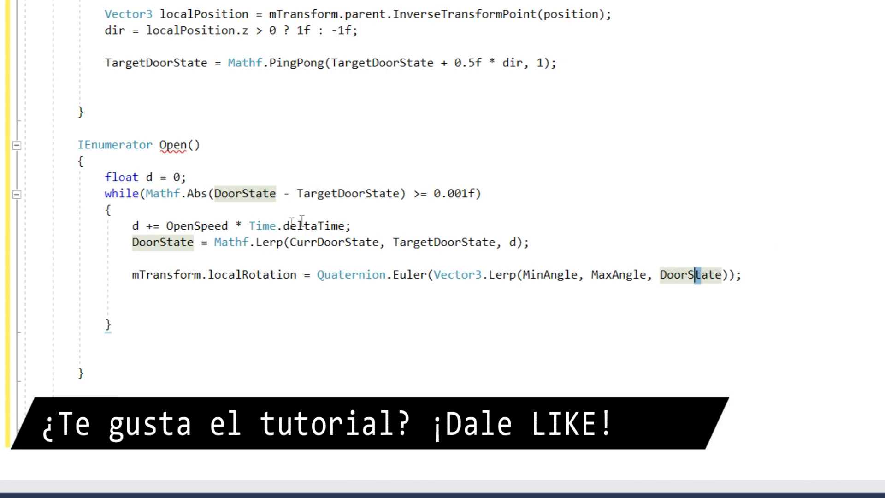
Step: Highlight the d increment line and d declaration for review, then return below the rotation line
{"action": "left_click", "coordinate": [267, 226]}
{"action": "key", "text": "Home"}
{"action": "key", "text": "Right"}
{"action": "key", "text": "shift+Right"}
{"action": "key", "text": "shift+Right"}
{"action": "key", "text": "shift+Right"}
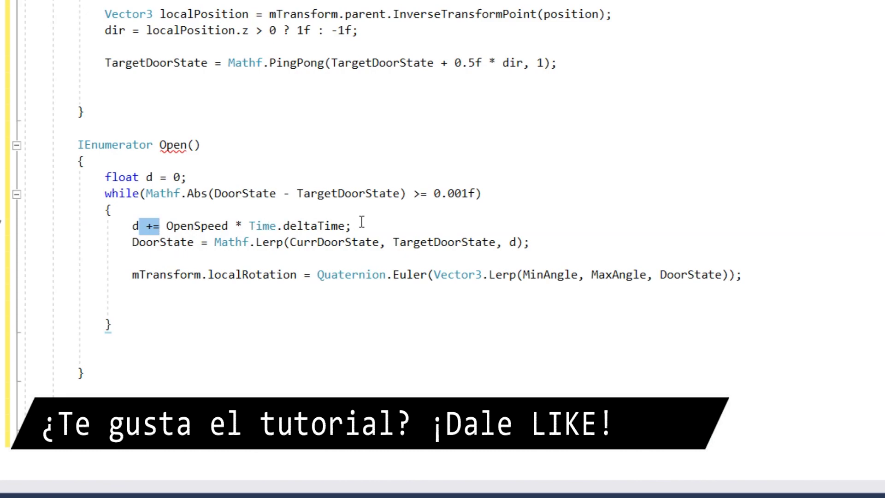
{"action": "left_click_drag", "start_coordinate": [361, 225], "coordinate": [133, 226]}
{"action": "left_click", "coordinate": [153, 177]}
{"action": "left_click", "coordinate": [183, 291]}
{"action": "key", "text": "shift+Down"}
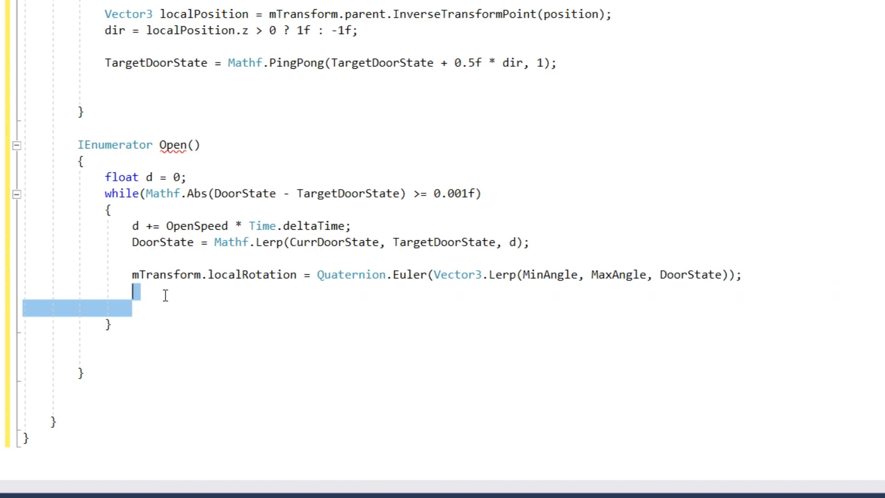
Step: Add yield return null; on the blank line at the end of the loop body
{"action": "key", "text": "Down"}
{"action": "key", "text": "Up"}
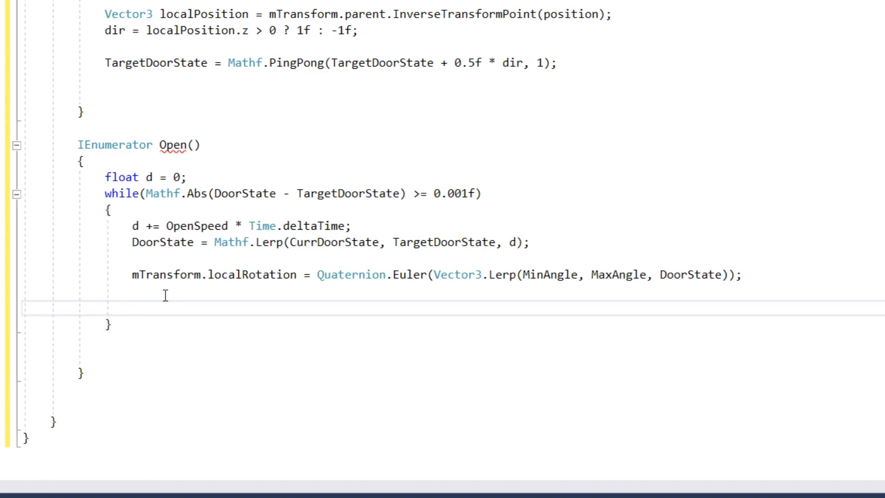
{"action": "type", "text": "yield return null;"}
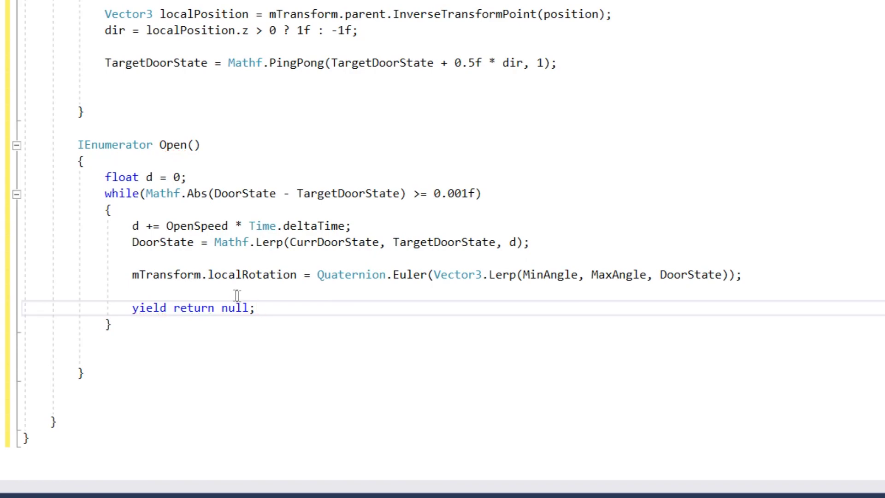
Step: Highlight the yield line and the while loop to review the coroutine
{"action": "left_click_drag", "start_coordinate": [133, 308], "coordinate": [284, 307]}
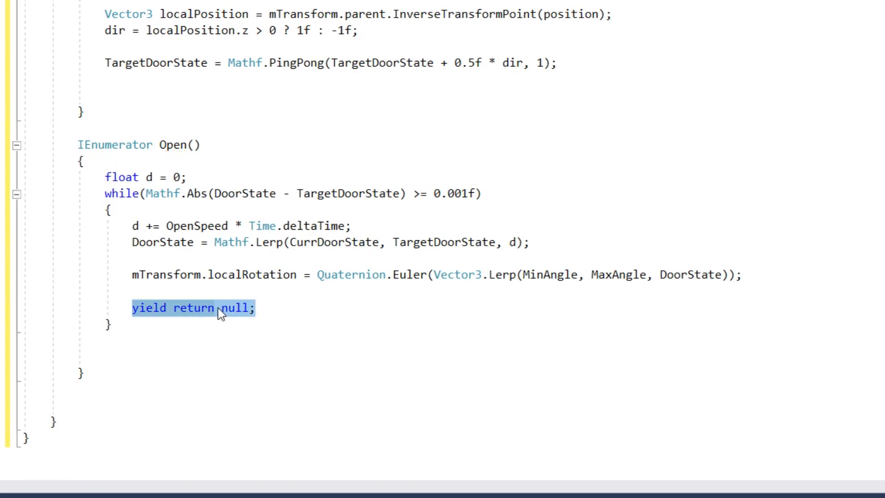
{"action": "left_click", "coordinate": [260, 306]}
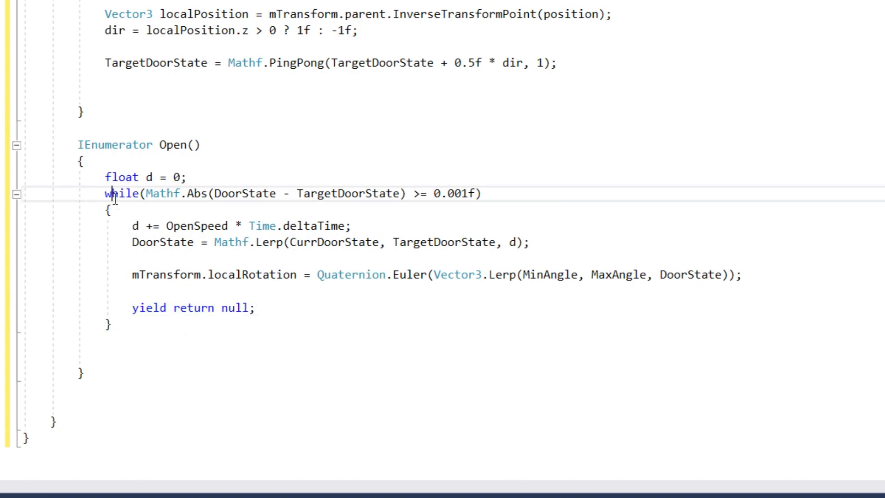
{"action": "left_click_drag", "start_coordinate": [112, 193], "coordinate": [136, 320]}
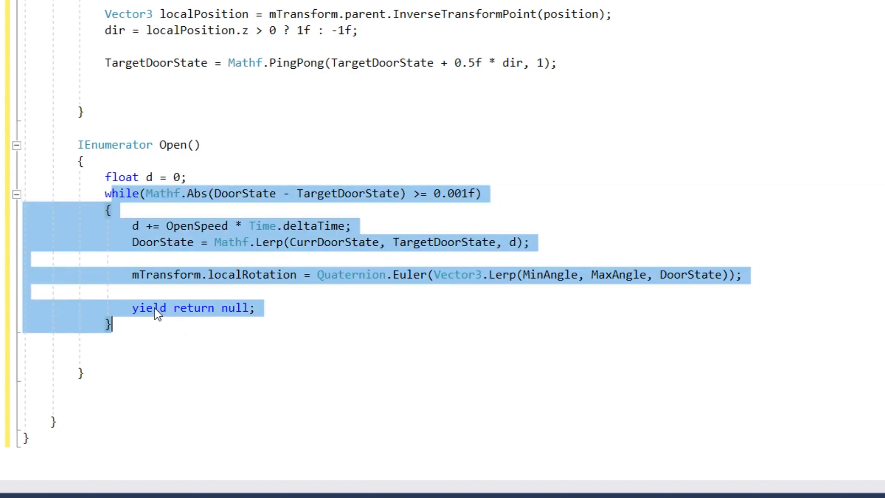
{"action": "left_click", "coordinate": [154, 308]}
{"action": "mouse_move", "coordinate": [105, 193]}
{"action": "left_mouse_down"}
{"action": "mouse_move", "coordinate": [476, 194]}
{"action": "mouse_move", "coordinate": [227, 320]}
{"action": "mouse_move", "coordinate": [133, 307]}
{"action": "left_mouse_up"}
{"action": "left_click", "coordinate": [200, 295]}
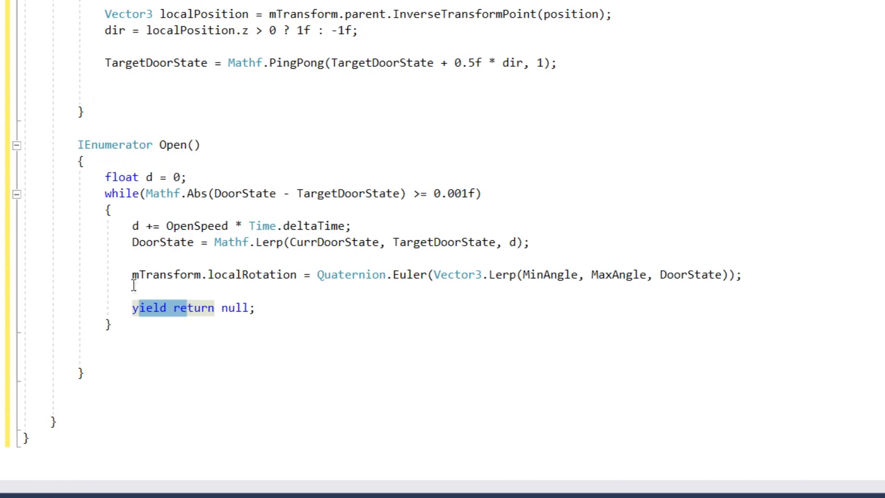
Step: Open a new line right after the while loop's closing brace in Open()
{"action": "left_click", "coordinate": [139, 313]}
{"action": "left_click", "coordinate": [120, 323]}
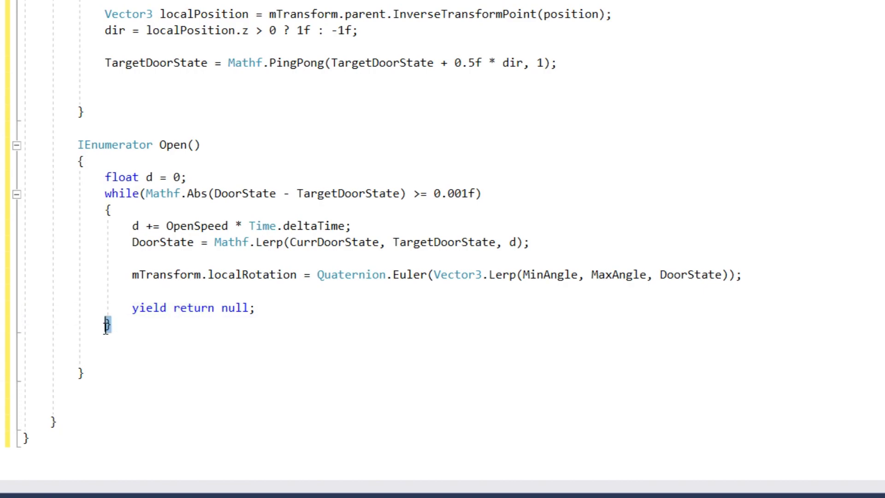
{"action": "mouse_move", "coordinate": [105, 193]}
{"action": "left_mouse_down"}
{"action": "mouse_move", "coordinate": [139, 194]}
{"action": "mouse_move", "coordinate": [146, 281]}
{"action": "mouse_move", "coordinate": [239, 316]}
{"action": "left_mouse_up"}
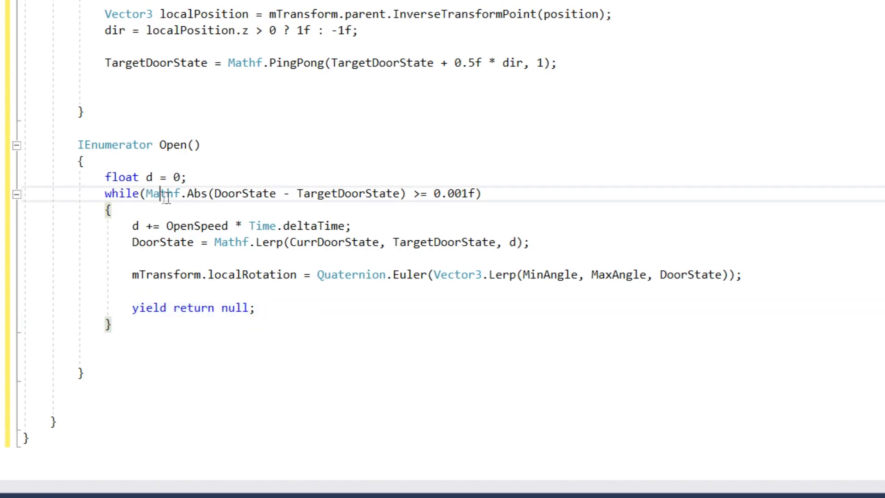
{"action": "left_click_drag", "start_coordinate": [160, 193], "coordinate": [112, 210]}
{"action": "left_click_drag", "start_coordinate": [119, 340], "coordinate": [131, 350]}
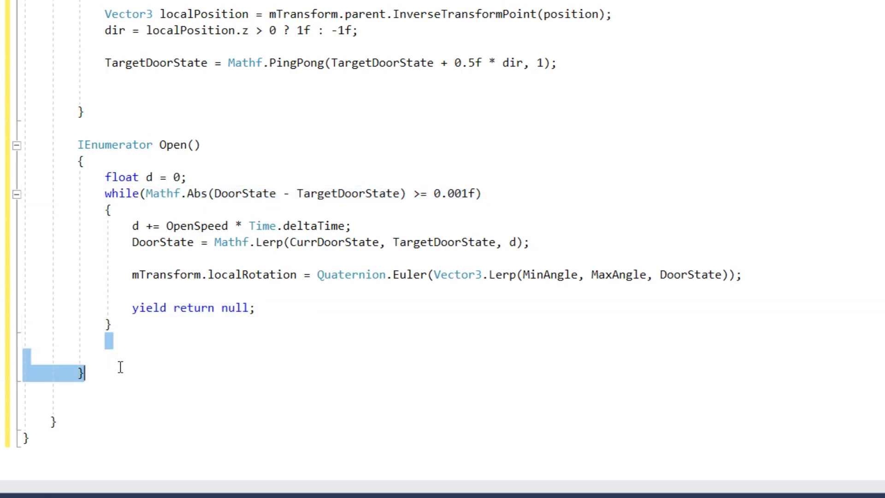
{"action": "key", "text": "Up"}
{"action": "key", "text": "Up"}
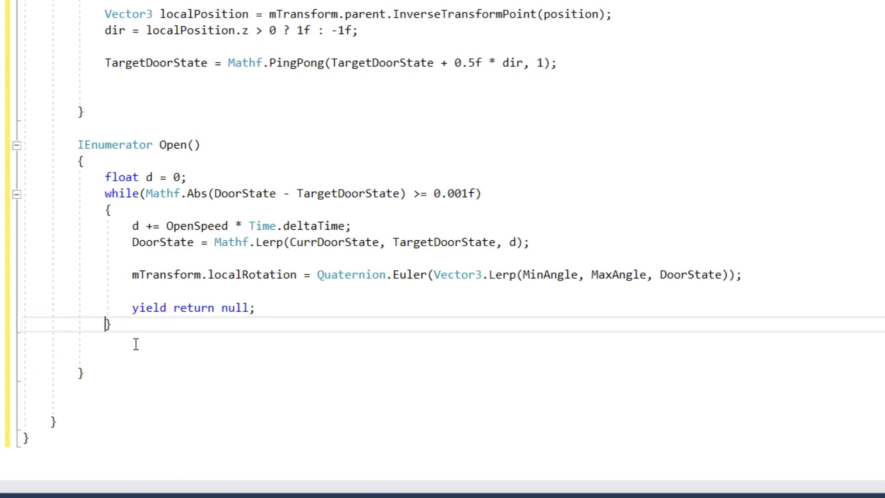
{"action": "key", "text": "Return"}
{"action": "key", "text": "Return"}
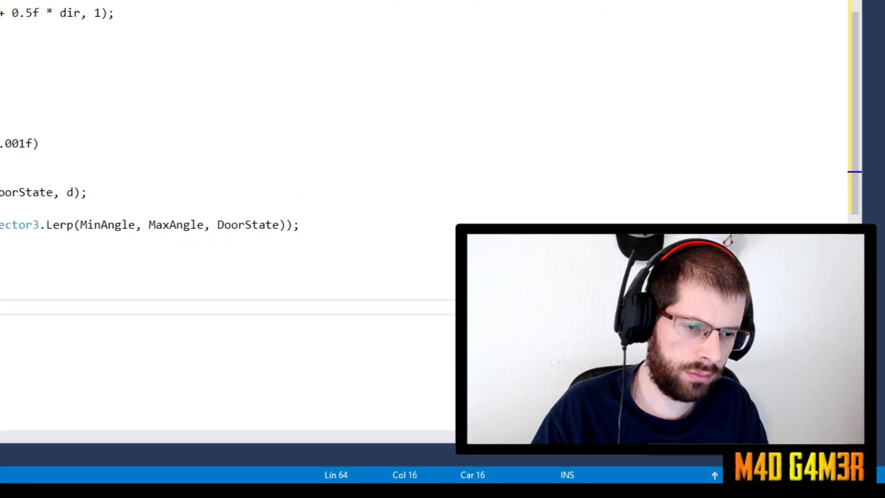
Step: Add CurrDoorState = (float)decimal.Round((decimal)DoorState, 1); after the loop
{"action": "type", "text": "Cur"}
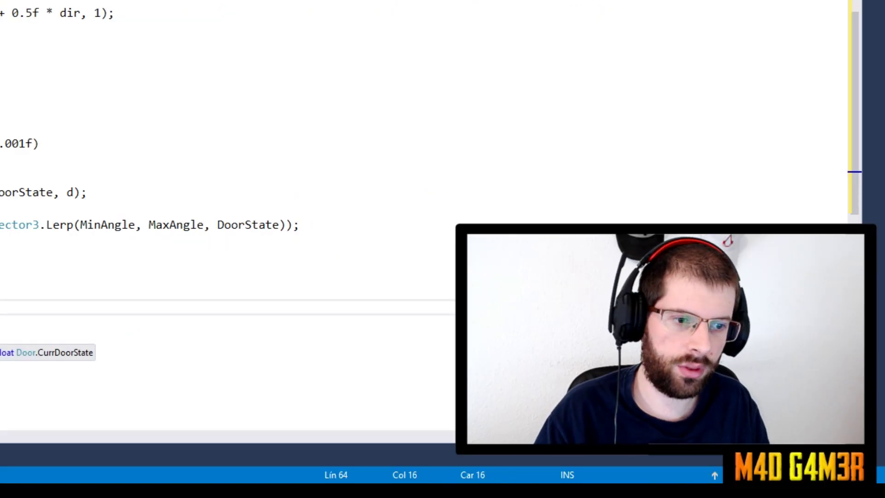
{"action": "key", "text": "Tab"}
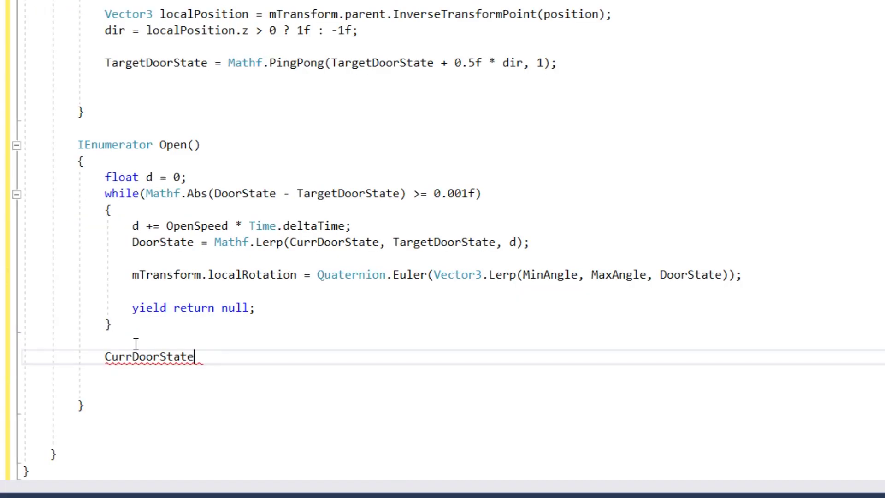
{"action": "type", "text": "= "}
{"action": "type", "text": "(float)dec"}
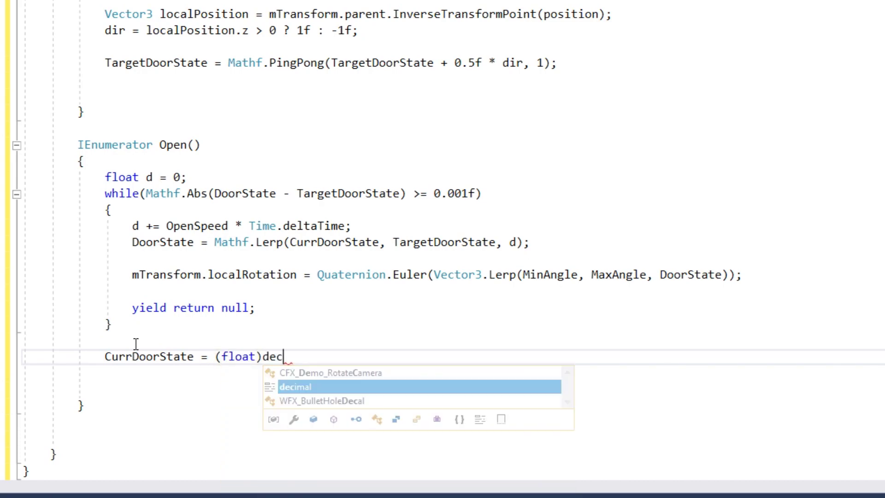
{"action": "type", "text": "imal.Ro"}
{"action": "key", "text": "Tab"}
{"action": "type", "text": "((deci"}
{"action": "key", "text": "Tab"}
{"action": "type", "text": ")DoorS"}
{"action": "key", "text": "Tab"}
{"action": "type", "text": ", 1);"}
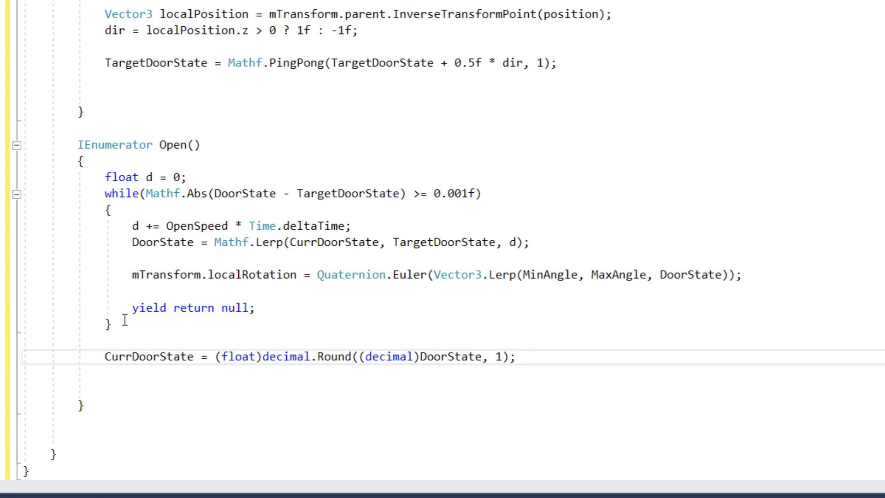
{"action": "left_click_drag", "start_coordinate": [164, 388], "coordinate": [551, 353]}
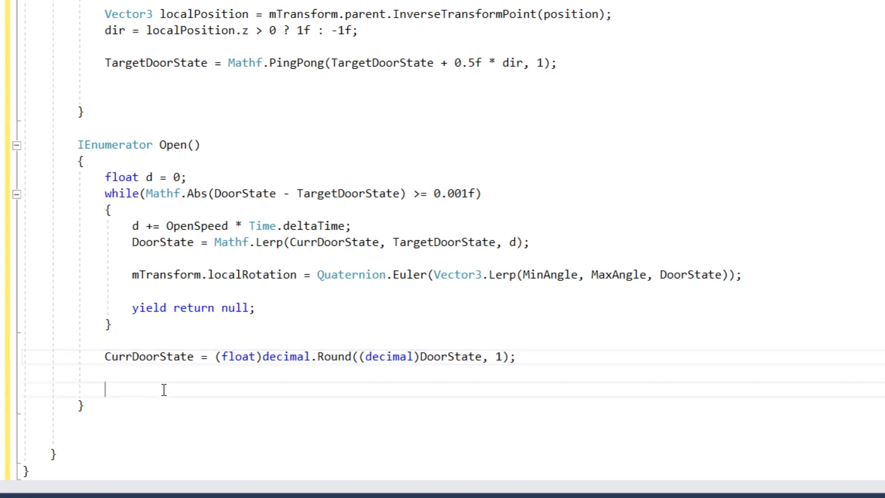
Step: Delete the extra blank lines below the rounding statement
{"action": "key", "text": "Delete"}
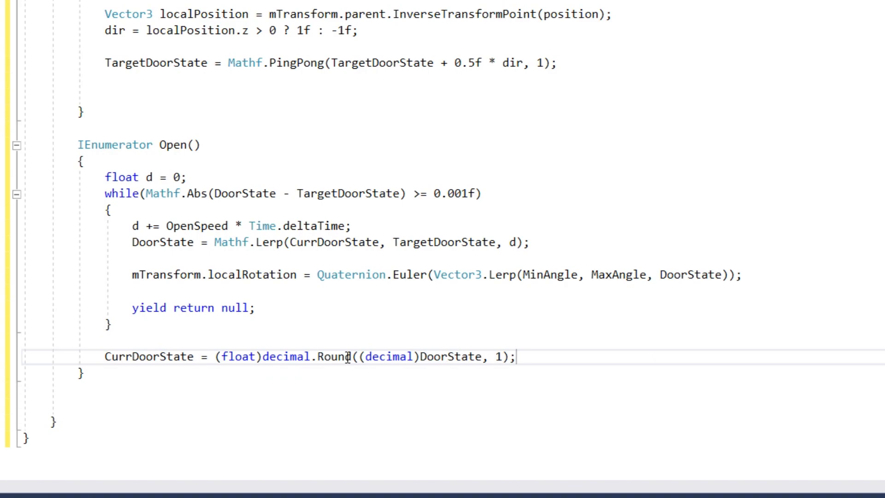
{"action": "double_click", "coordinate": [434, 356]}
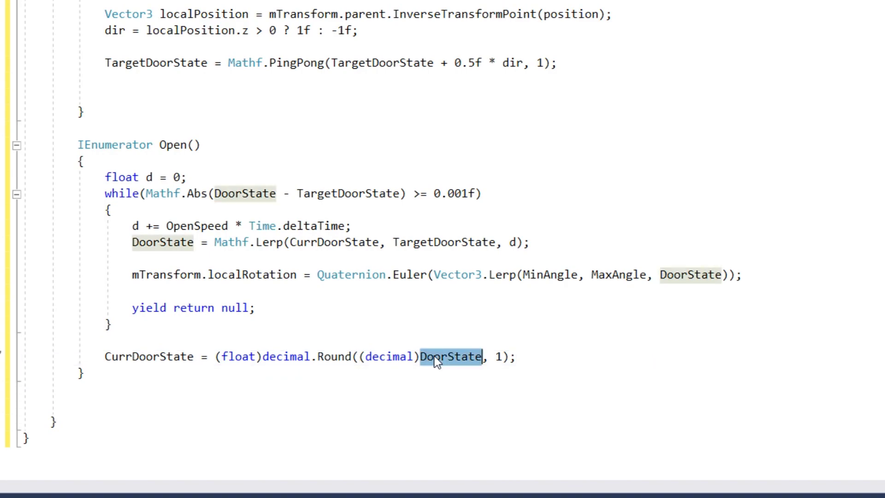
{"action": "mouse_move", "coordinate": [322, 248]}
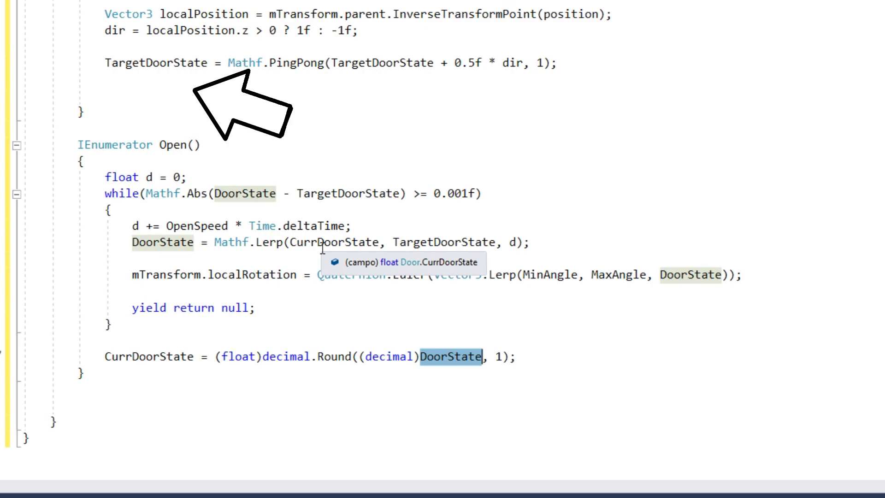
Step: Add StartCoroutine(Open()) under the TargetDoorState line
{"action": "type", "text": "Star"}
{"action": "key", "text": "Tab"}
{"action": "type", "text": ")"}
{"action": "key", "text": "BackSpace"}
{"action": "type", "text": "(Ope"}
{"action": "key", "text": "Tab"}
{"action": "type", "text": "()"}
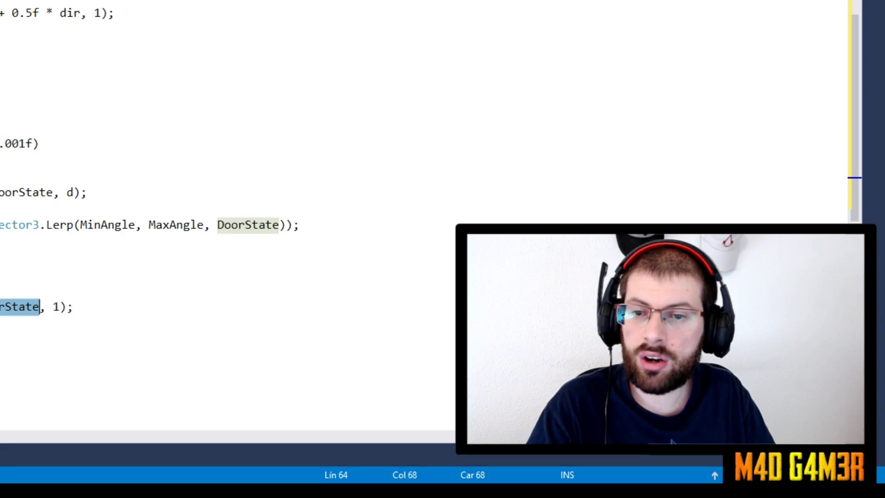
Step: Review the door rotation code and save the Door script
{"action": "scroll", "coordinate": [179, 215], "scroll_direction": "up", "scroll_amount": 6}
{"action": "scroll", "coordinate": [180, 215], "scroll_direction": "up", "scroll_amount": 4}
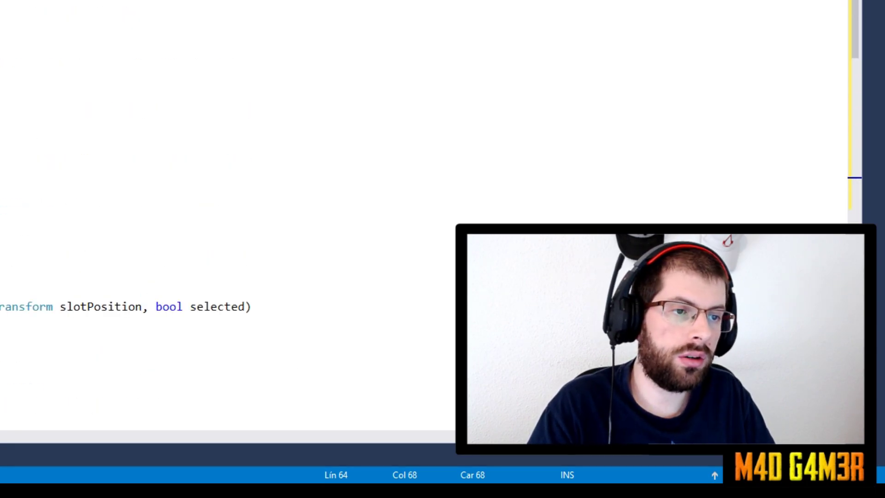
{"action": "scroll", "coordinate": [180, 215], "scroll_direction": "down", "scroll_amount": 6}
{"action": "scroll", "coordinate": [180, 215], "scroll_direction": "down", "scroll_amount": 6}
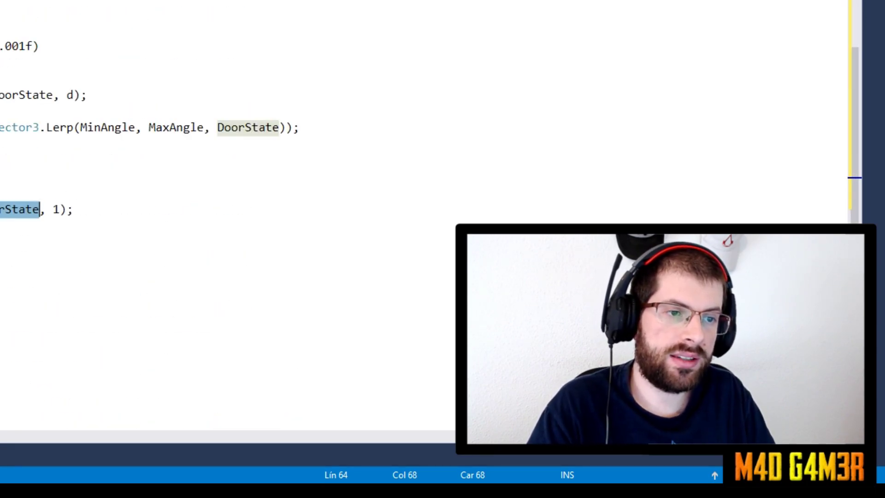
{"action": "left_click_drag", "start_coordinate": [3, 46], "coordinate": [306, 128]}
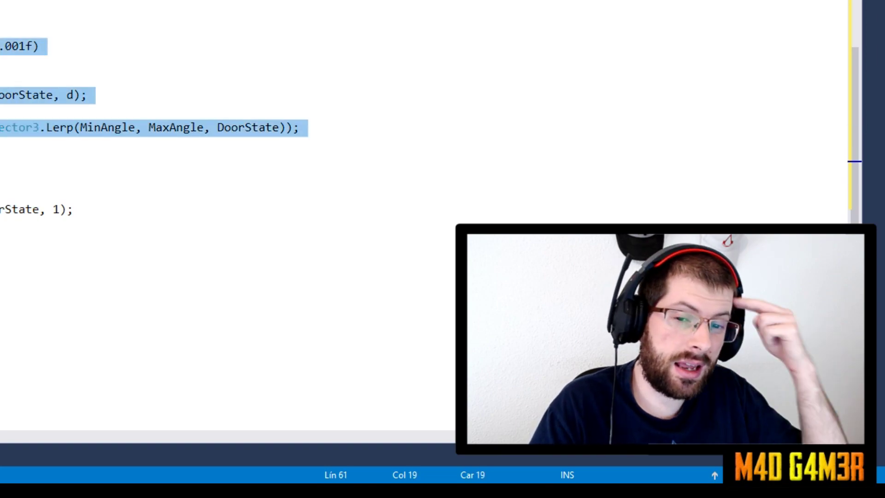
{"action": "left_click", "coordinate": [139, 112]}
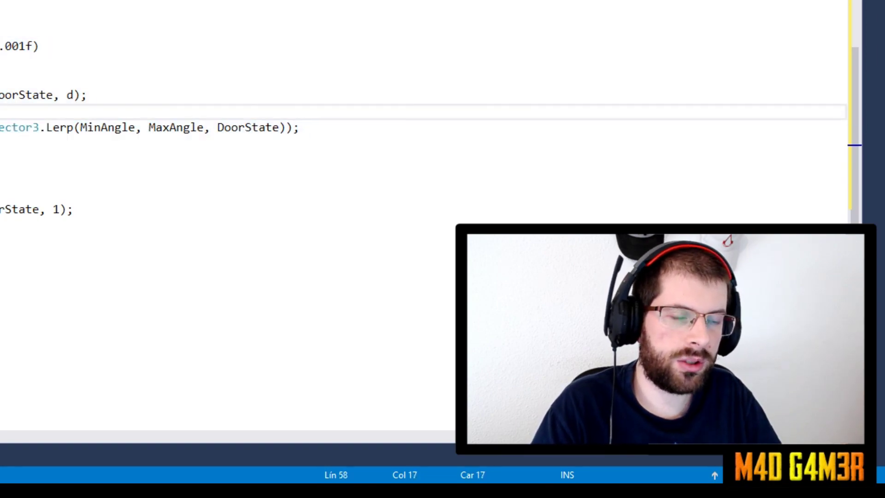
{"action": "key", "text": "ctrl+s"}
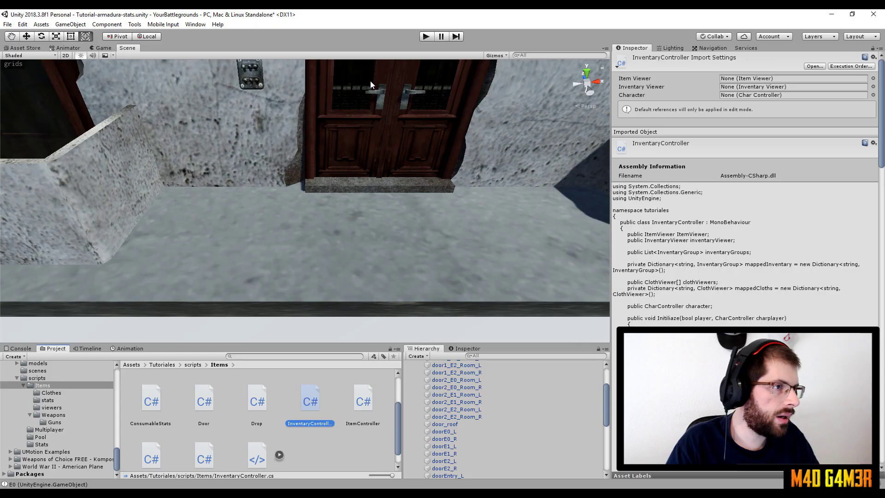
Step: Attach the Door script (Open Speed 3) to doorEntry_L and doorEntry_R, then open the stats folder
{"action": "left_click", "coordinate": [356, 115]}
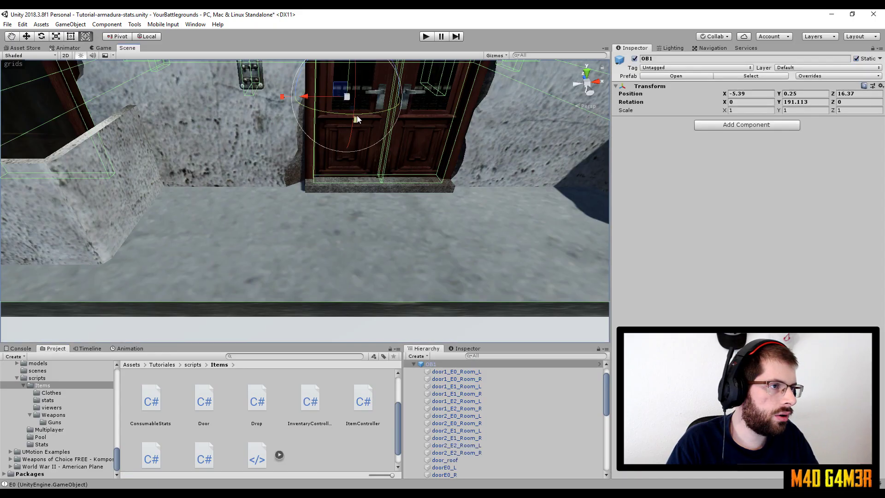
{"action": "left_click", "coordinate": [379, 167]}
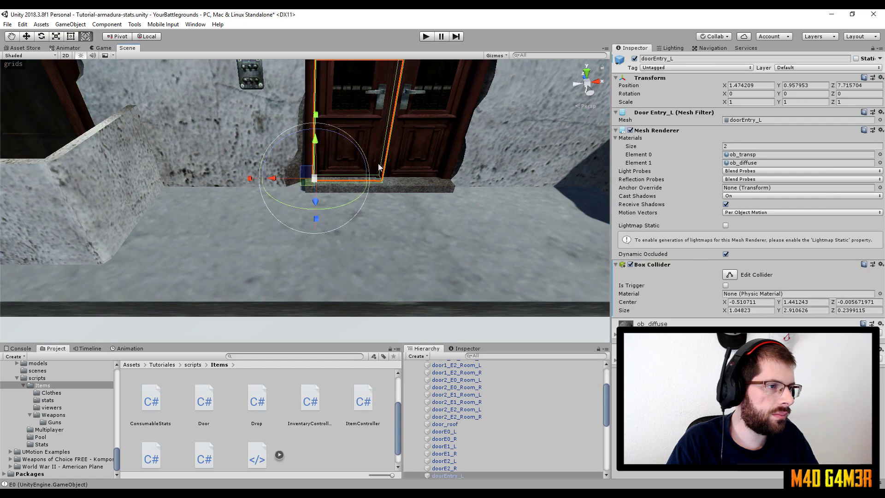
{"action": "left_click", "coordinate": [426, 148], "text": "shift"}
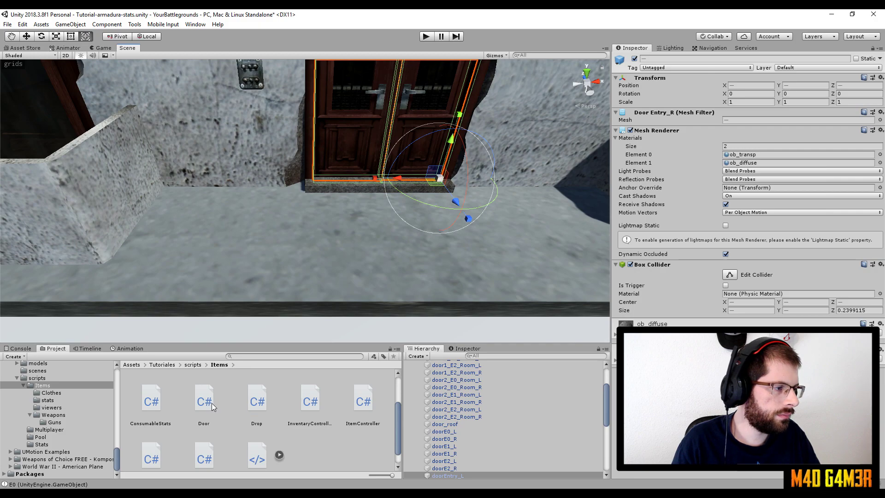
{"action": "double_click", "coordinate": [211, 403]}
{"action": "mouse_move", "coordinate": [668, 350]}
{"action": "left_mouse_down"}
{"action": "mouse_move", "coordinate": [691, 332]}
{"action": "mouse_move", "coordinate": [691, 318]}
{"action": "left_mouse_up"}
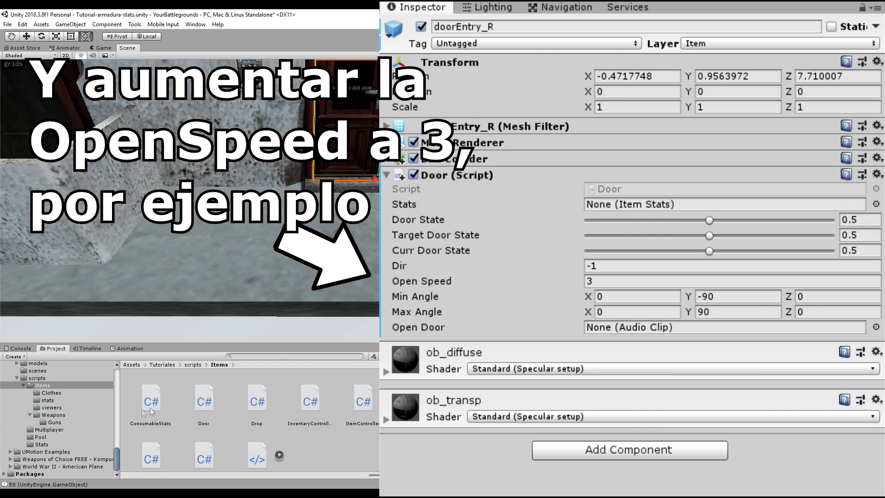
{"action": "left_click", "coordinate": [49, 401]}
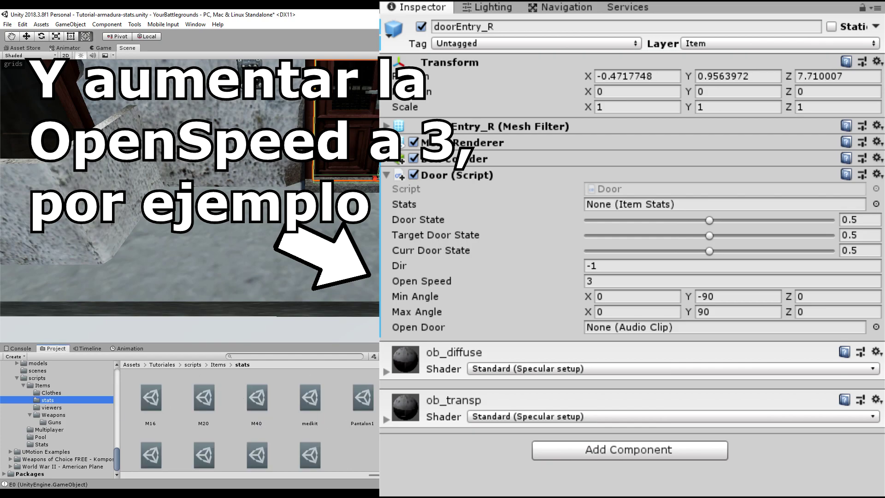
{"action": "scroll", "coordinate": [368, 450], "scroll_direction": "down", "scroll_amount": 1}
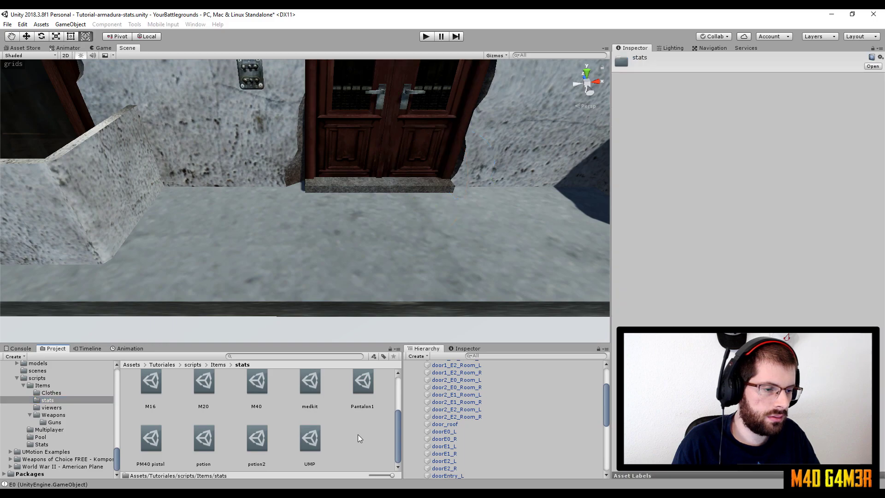
Step: Create a new item stats asset named Door in the stats folder
{"action": "right_click", "coordinate": [358, 435]}
{"action": "mouse_move", "coordinate": [441, 220]}
{"action": "mouse_move", "coordinate": [543, 113]}
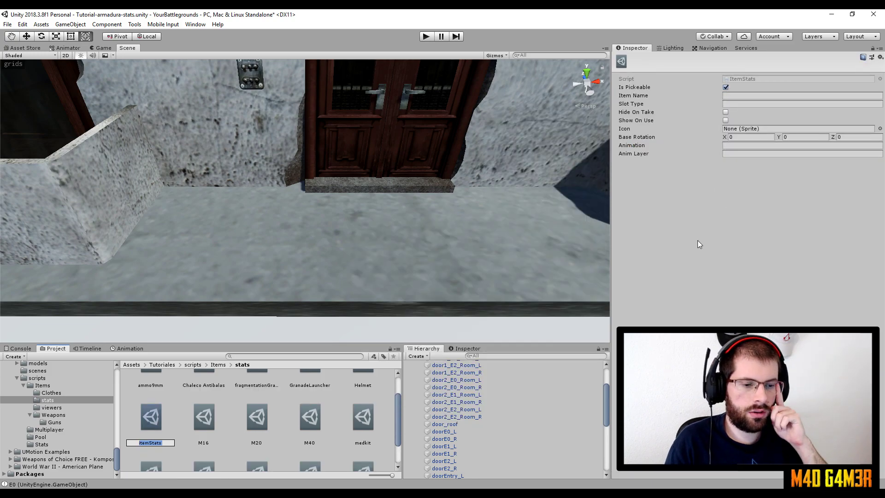
{"action": "type", "text": "Door"}
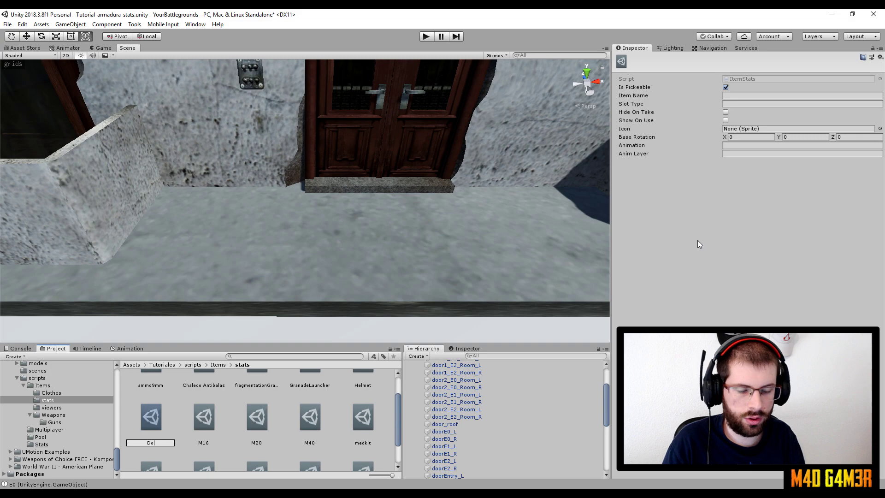
{"action": "key", "text": "Return"}
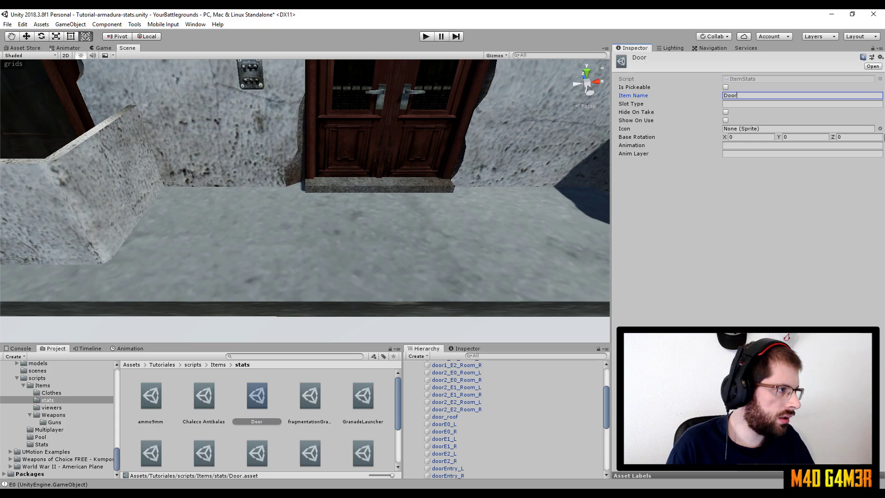
Step: Set the Door item's icon to ButtonResetSprite and start Play mode
{"action": "left_click", "coordinate": [880, 130]}
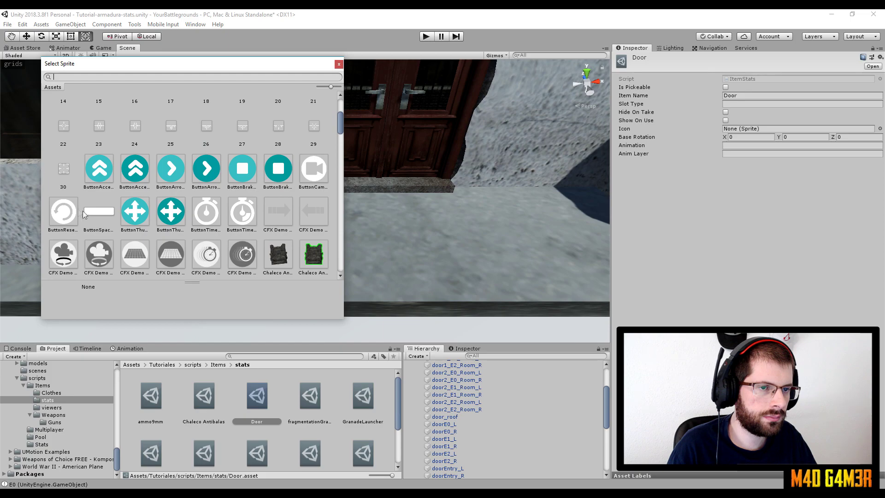
{"action": "double_click", "coordinate": [61, 212]}
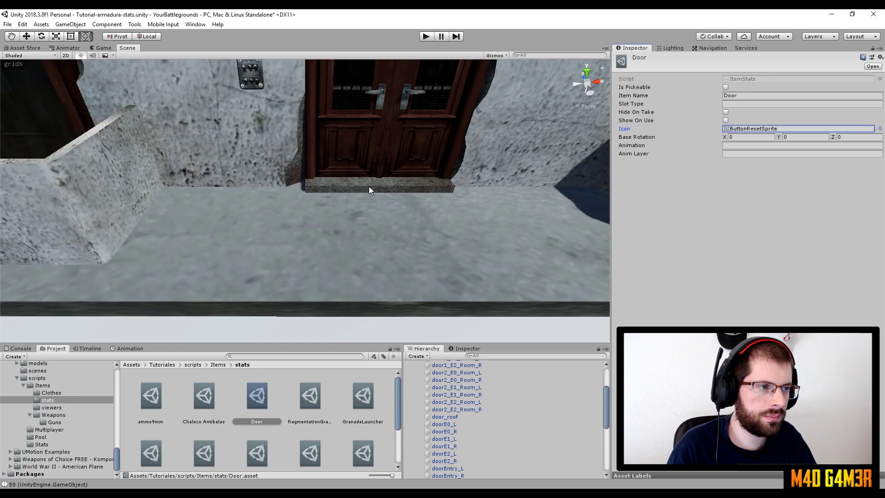
{"action": "left_click", "coordinate": [427, 37]}
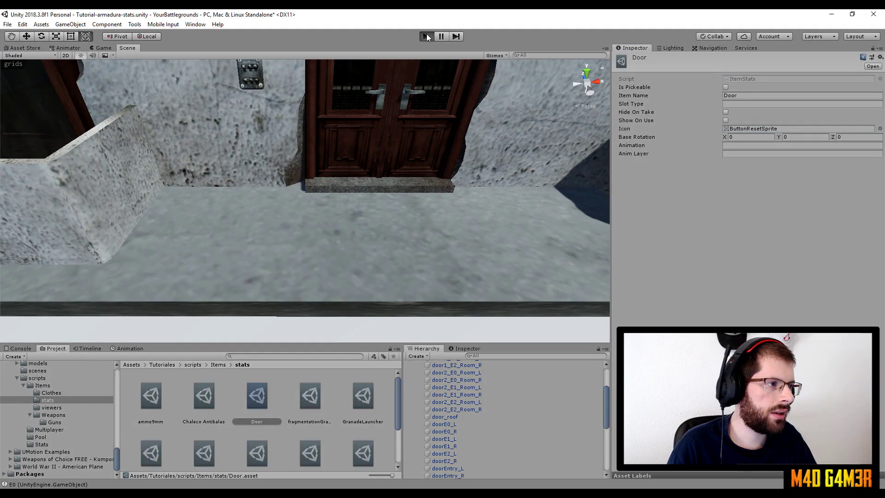
Step: Stop the game, inspect the grenade, GranadeLauncher and medkit stats, then check the entry door's Door script
{"action": "left_click", "coordinate": [427, 37]}
{"action": "left_click", "coordinate": [310, 396]}
{"action": "left_click", "coordinate": [363, 396]}
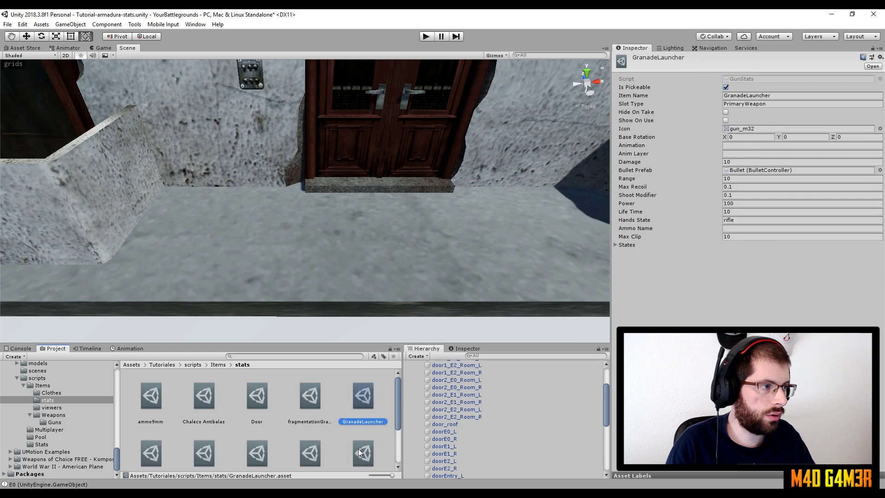
{"action": "scroll", "coordinate": [358, 450], "scroll_direction": "down", "scroll_amount": 3}
{"action": "left_click", "coordinate": [360, 433]}
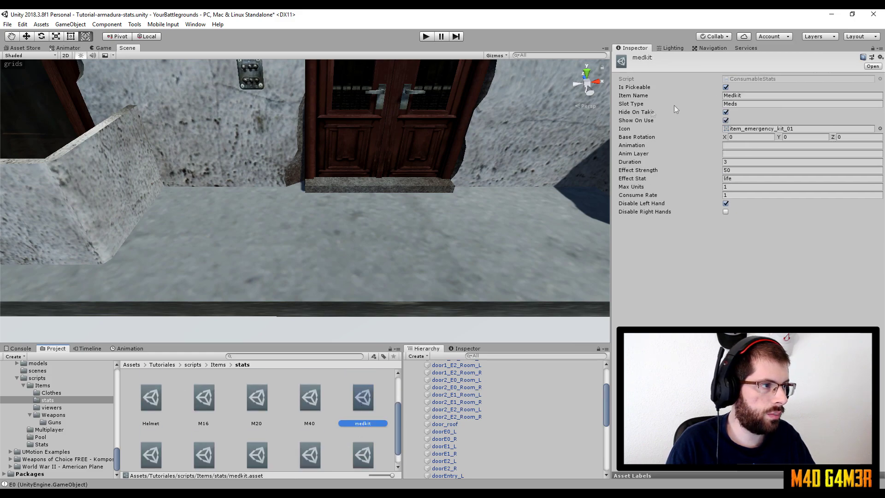
{"action": "scroll", "coordinate": [302, 393], "scroll_direction": "up", "scroll_amount": 3}
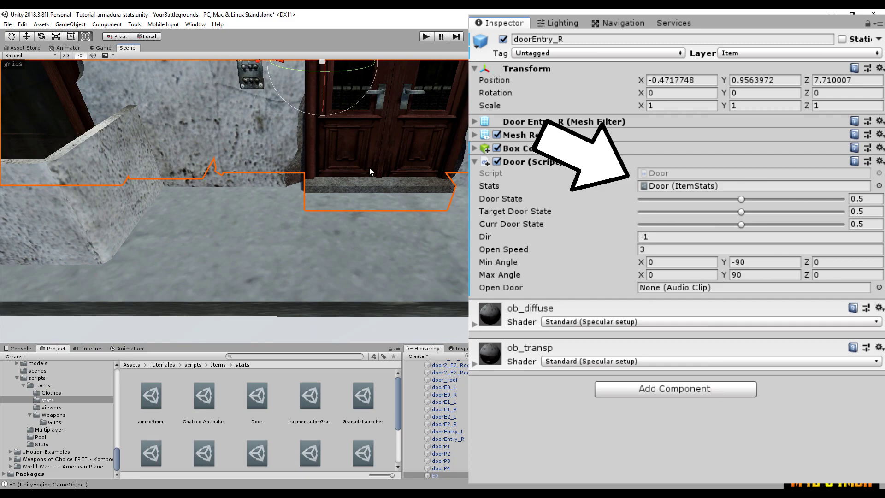
{"action": "left_click", "coordinate": [422, 148]}
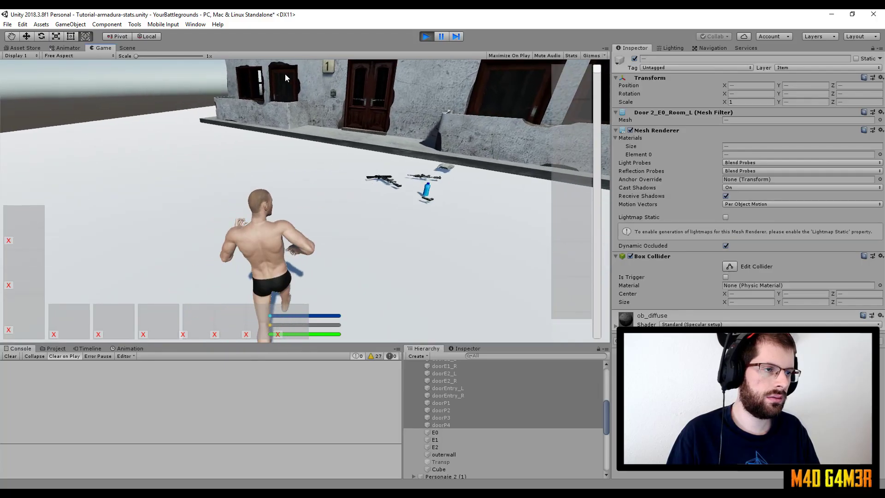
Step: Walk the character to the double door, open it with F, walk through, then stop the game
{"action": "key", "text": "w"}
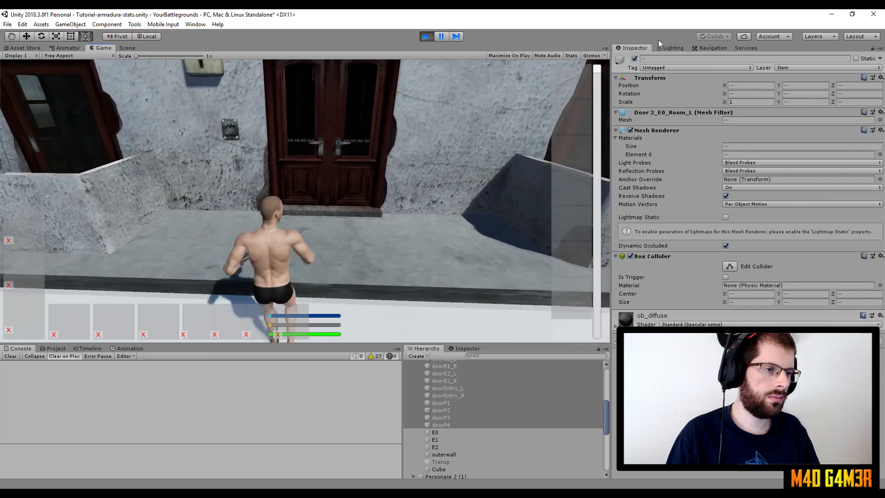
{"action": "key", "text": "w"}
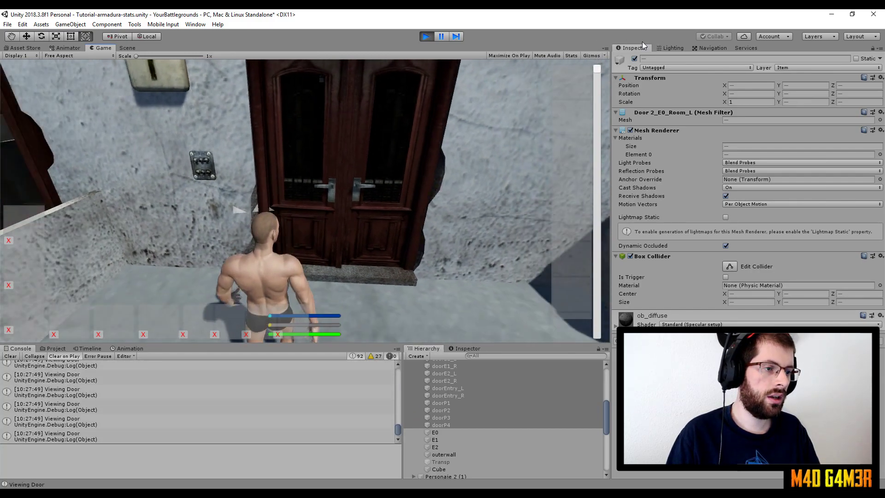
{"action": "key", "text": "w"}
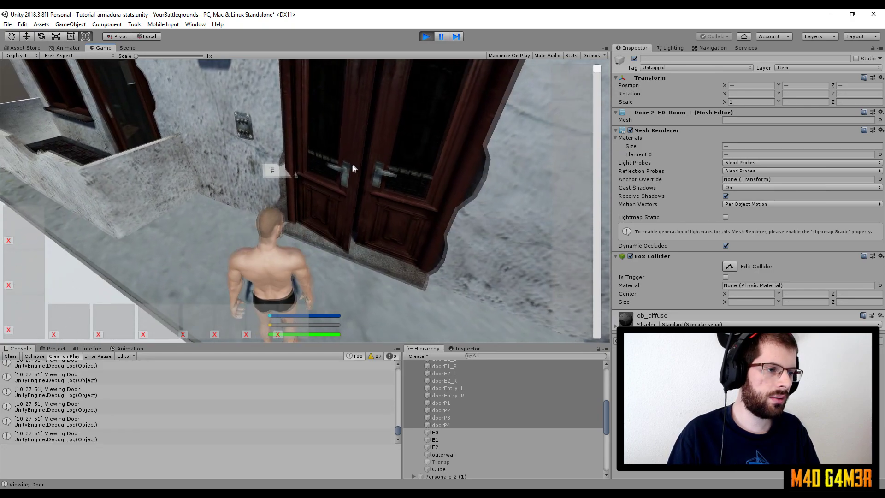
{"action": "key", "text": "f"}
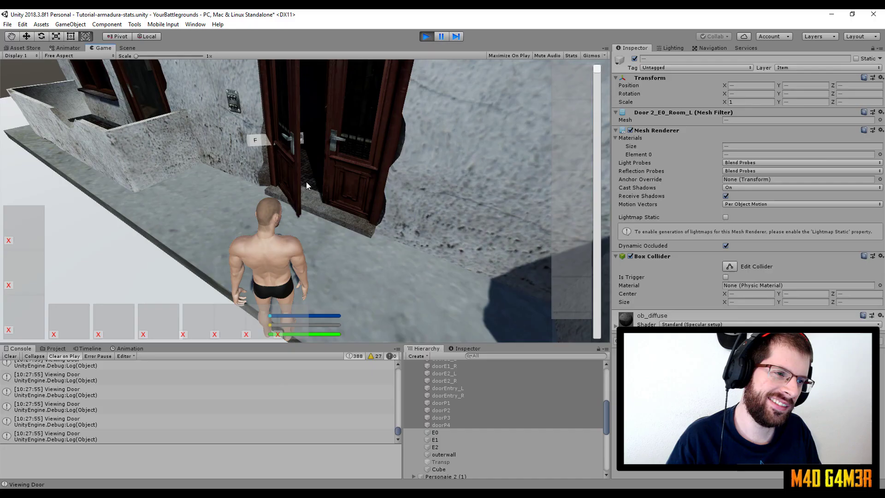
{"action": "key", "text": "w"}
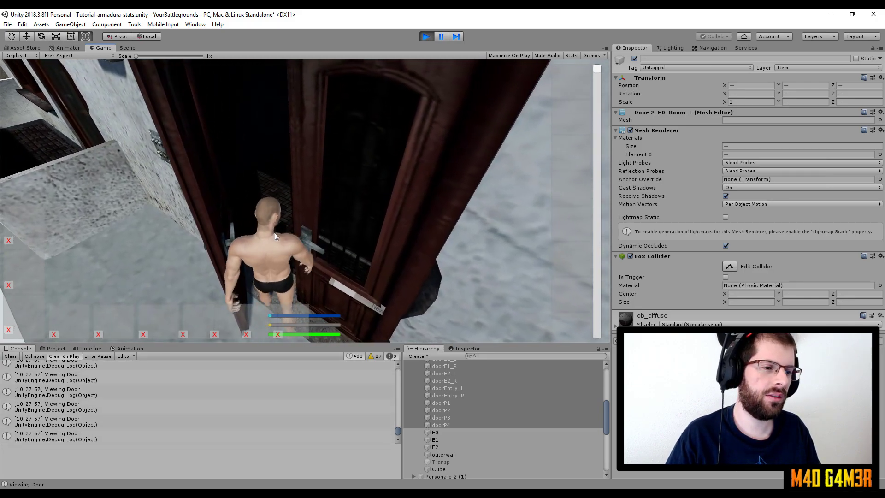
{"action": "key", "text": "w"}
{"action": "key", "text": "w"}
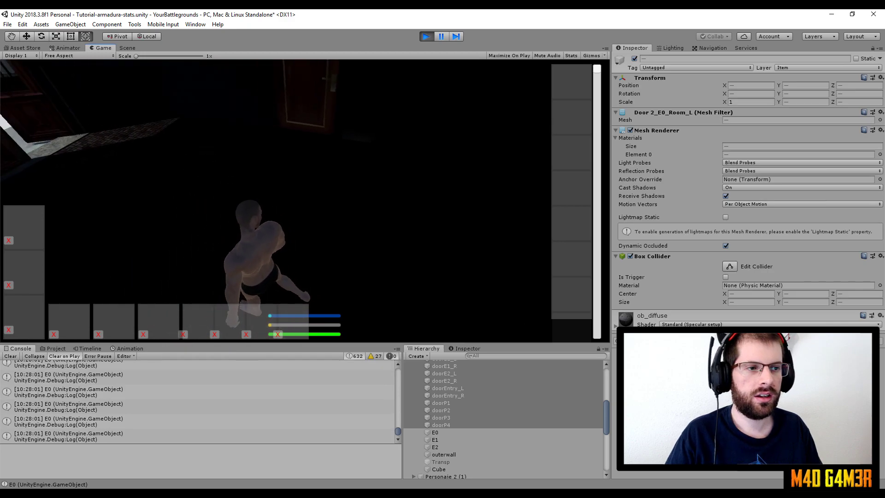
{"action": "key", "text": "w"}
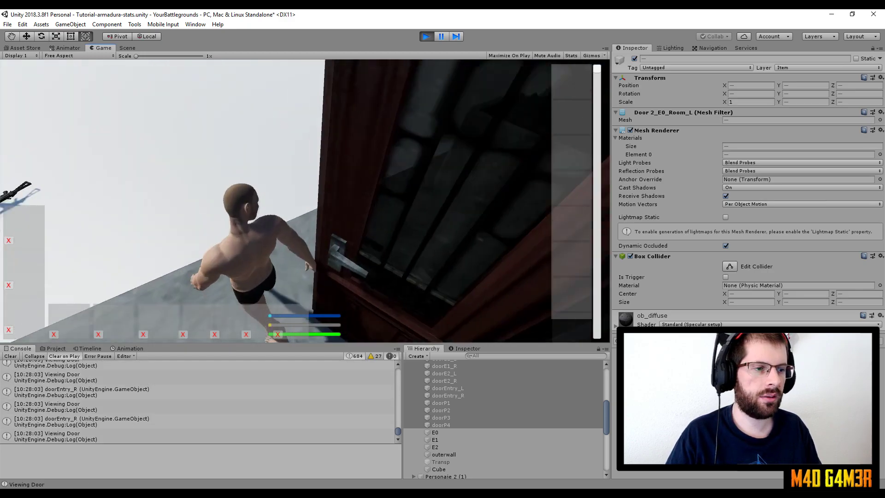
{"action": "key", "text": "w"}
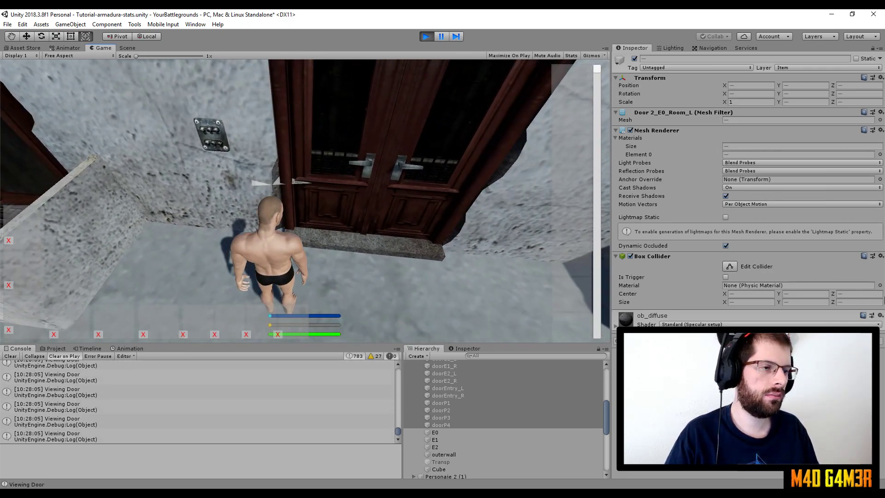
{"action": "key", "text": "w"}
{"action": "key", "text": "s"}
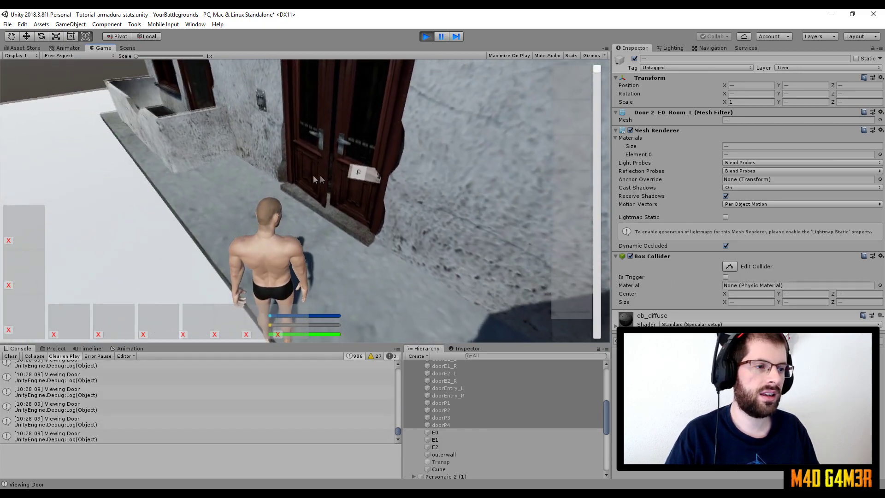
{"action": "key", "text": "f"}
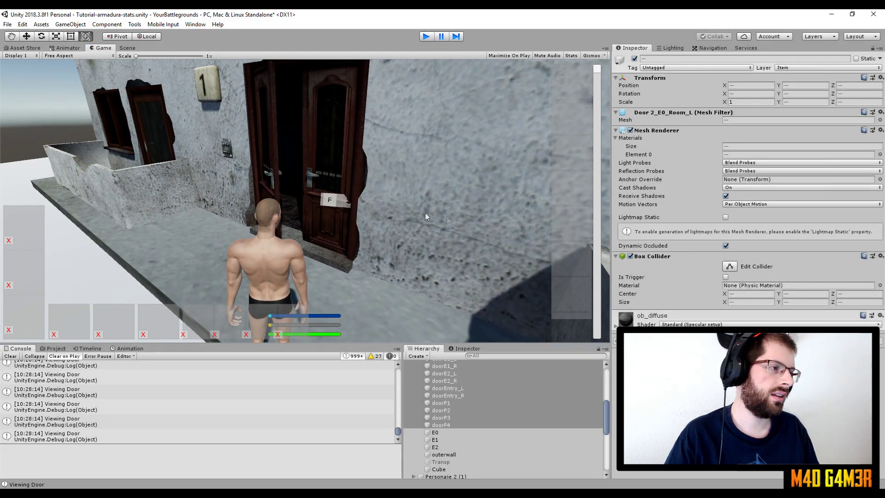
{"action": "key", "text": "ctrl+p"}
Step: Select doorEntry_R, then re-test opening, closing and walking through the door before stopping
{"action": "left_click", "coordinate": [299, 252]}
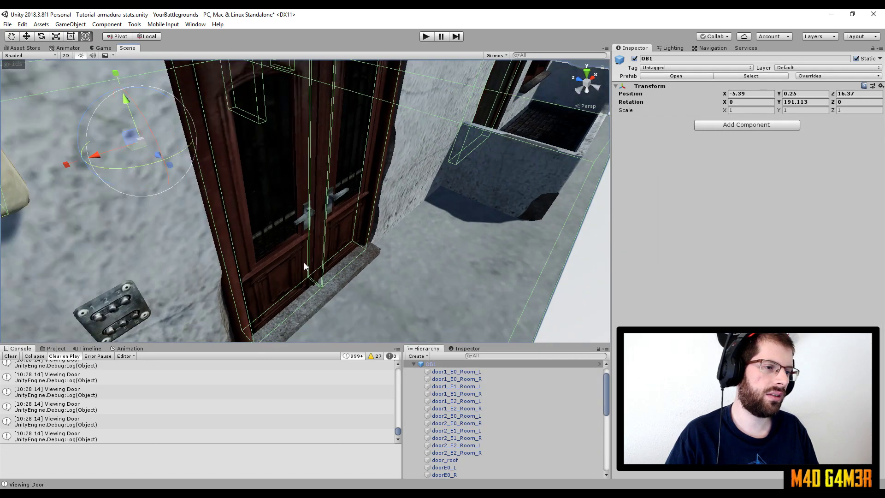
{"action": "left_click", "coordinate": [256, 249]}
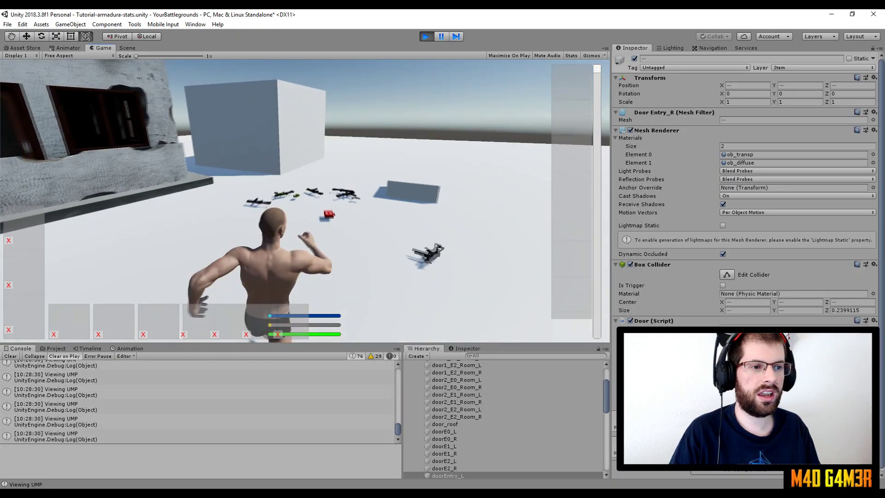
{"action": "key", "text": "w"}
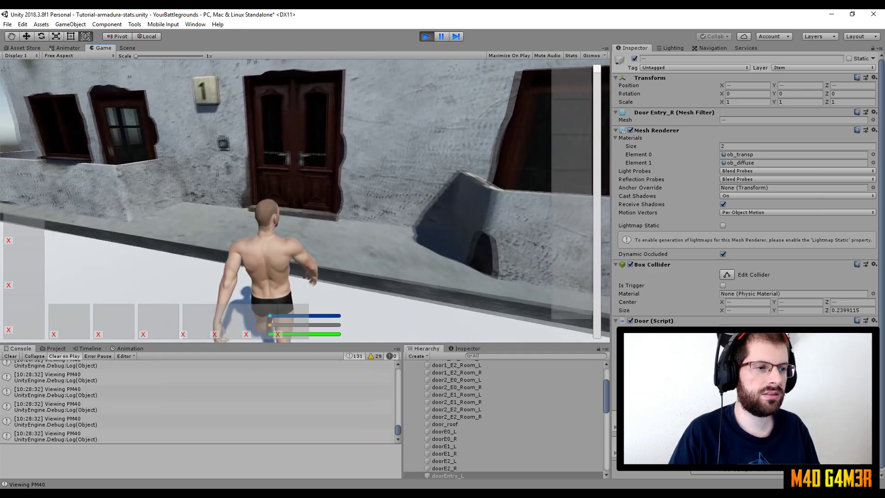
{"action": "key", "text": "w"}
{"action": "key", "text": "f"}
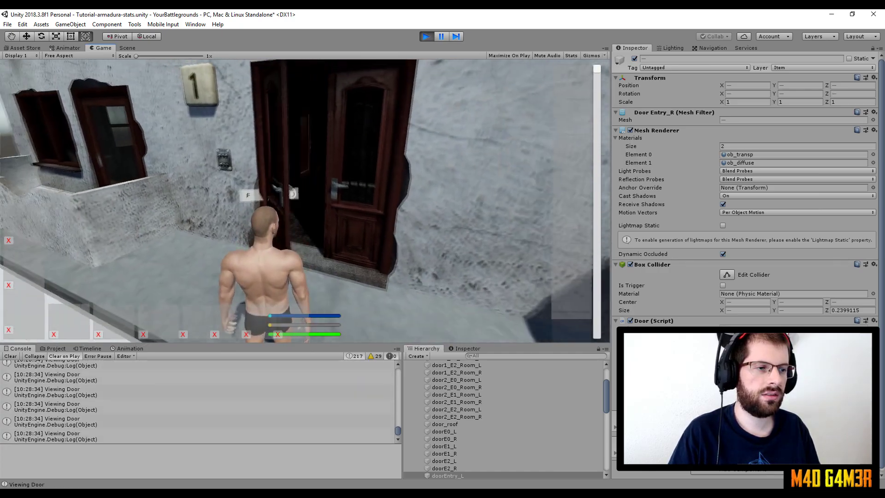
{"action": "key", "text": "w"}
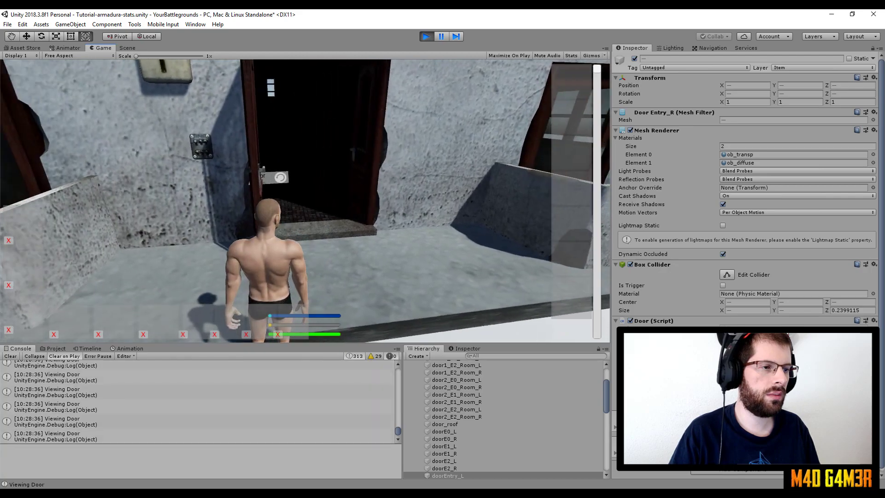
{"action": "key", "text": "w"}
{"action": "key", "text": "f"}
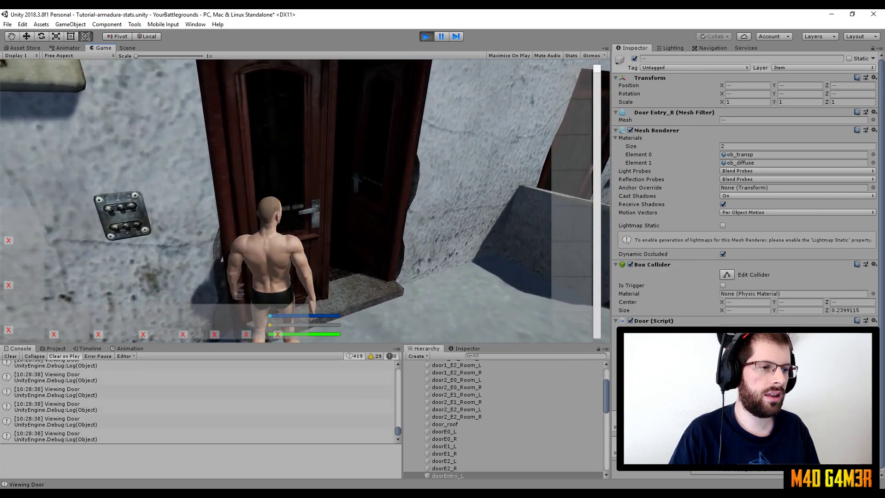
{"action": "key", "text": "f"}
{"action": "key", "text": "s"}
{"action": "key", "text": "w"}
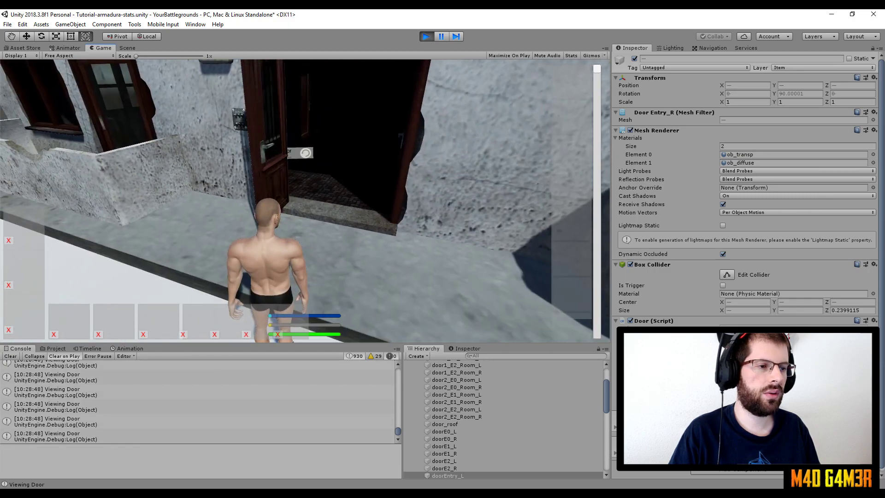
{"action": "key", "text": "w"}
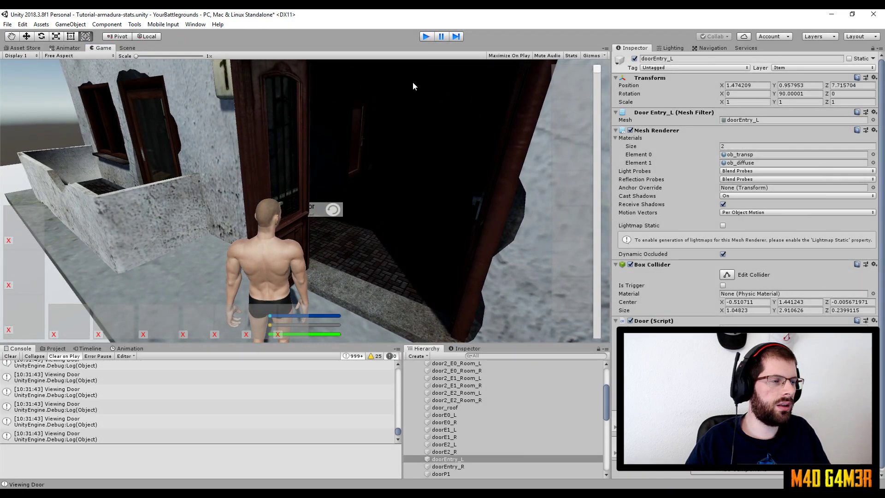
{"action": "key", "text": "ctrl+p"}
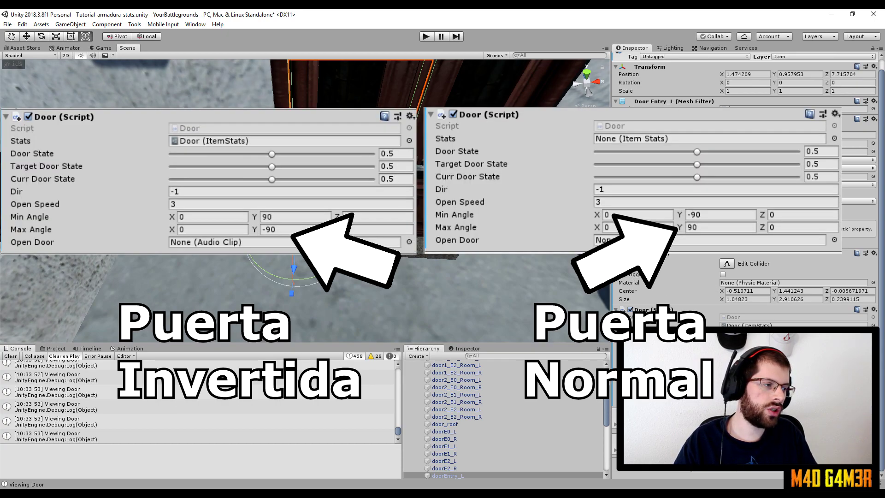
Step: Start Play mode and walk the character through the entry door into the dark room
{"action": "left_click", "coordinate": [427, 36]}
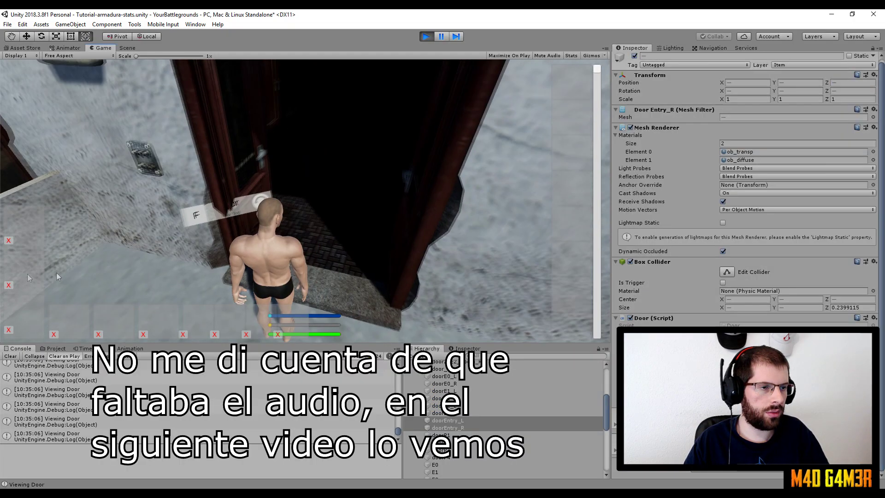
{"action": "key", "text": "w"}
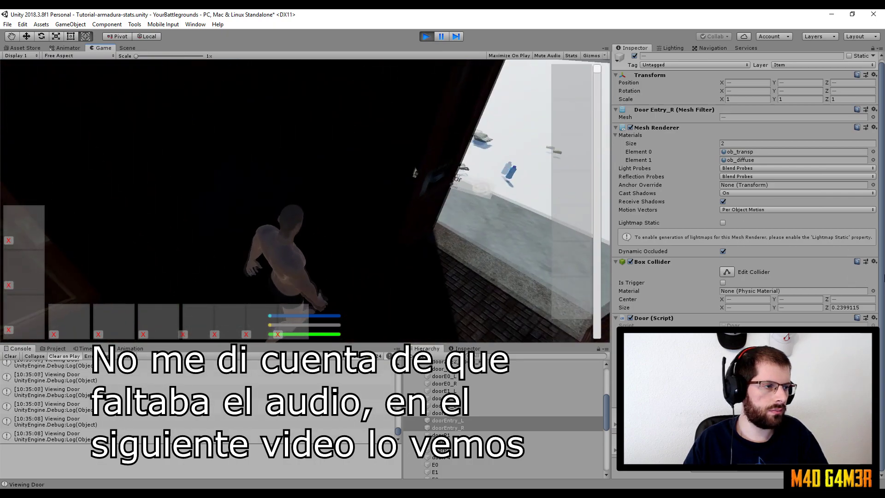
{"action": "key", "text": "w"}
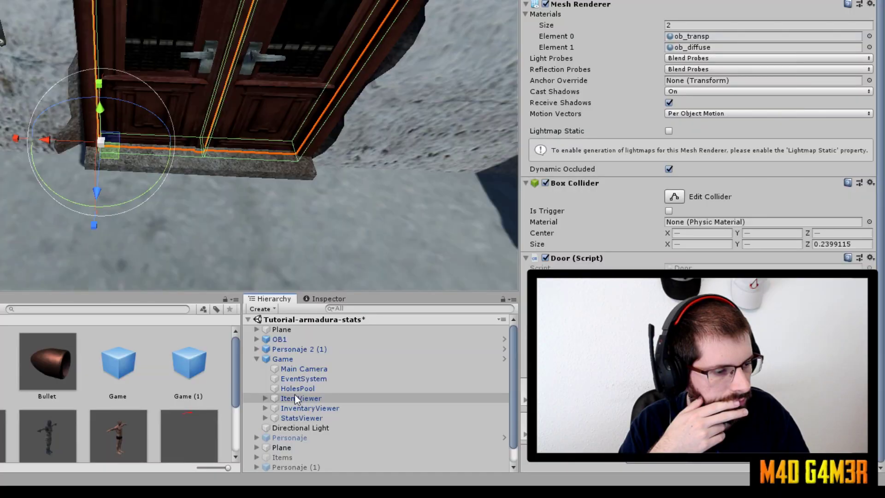
Step: Move ItemViewer's Canvas forward along Z to position 0.504
{"action": "double_click", "coordinate": [295, 394]}
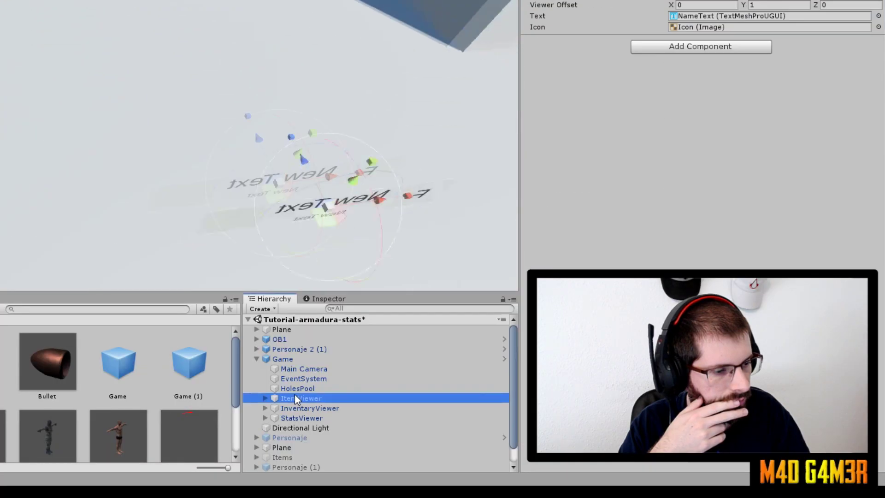
{"action": "left_click", "coordinate": [265, 398]}
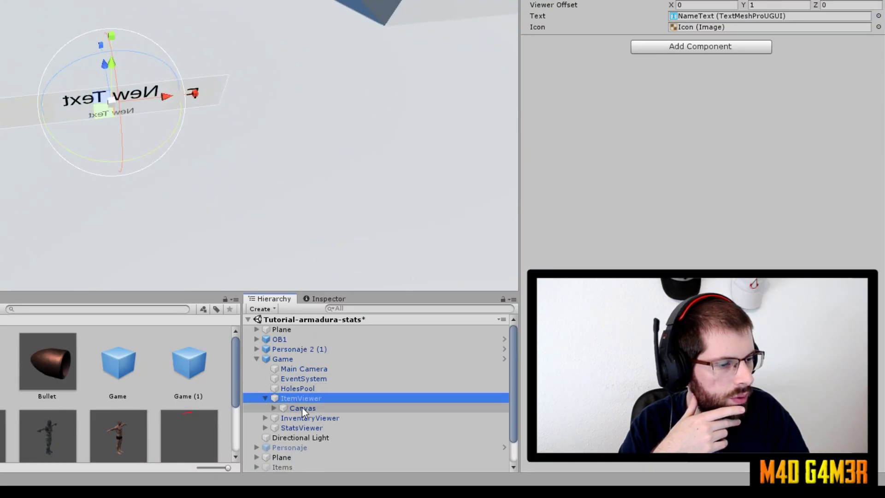
{"action": "left_click", "coordinate": [302, 407]}
{"action": "left_click_drag", "start_coordinate": [350, 258], "coordinate": [300, 265], "text": "alt"}
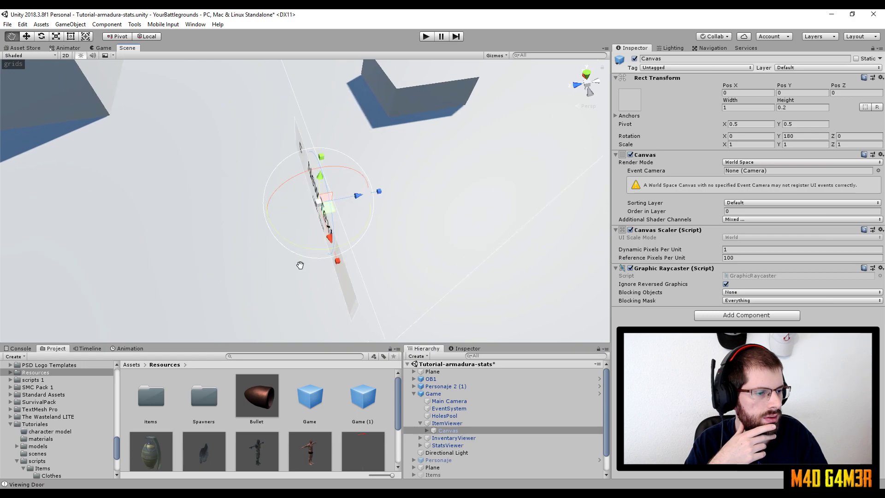
{"action": "left_click", "coordinate": [385, 188]}
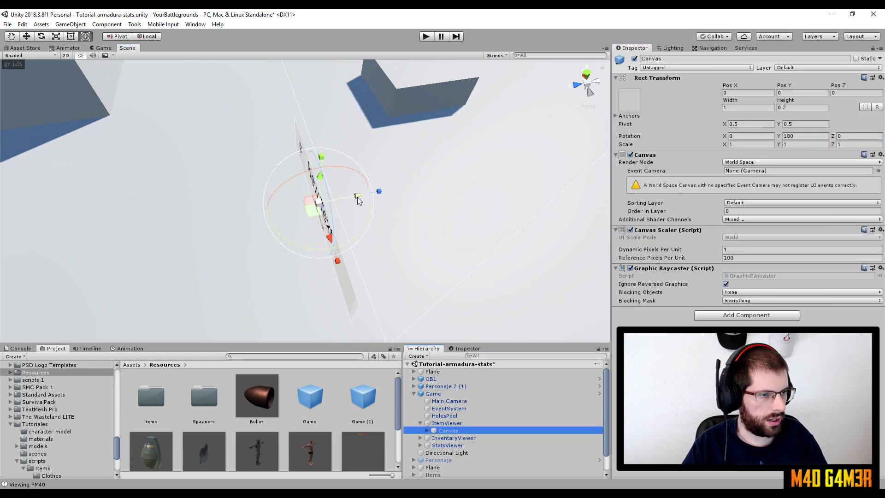
{"action": "left_click_drag", "start_coordinate": [357, 199], "coordinate": [256, 197]}
{"action": "left_click", "coordinate": [845, 93]}
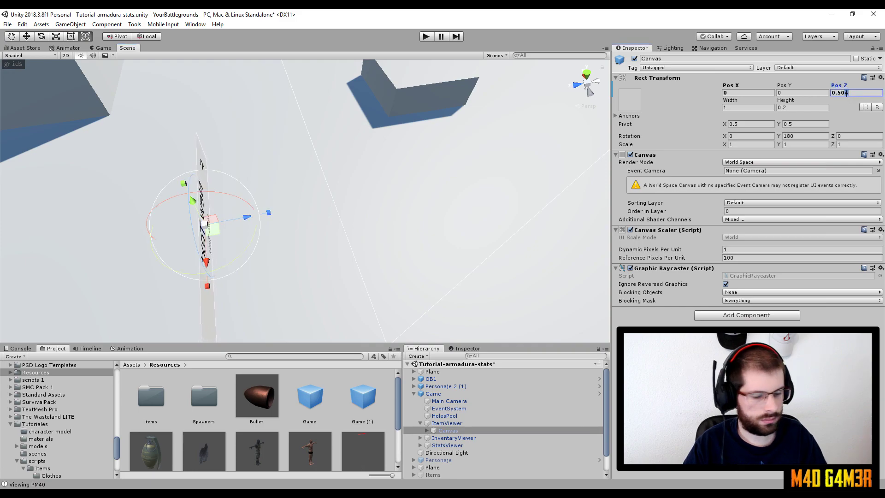
Step: Start the game and press F at the entrance door to swing it open
{"action": "left_click", "coordinate": [370, 218]}
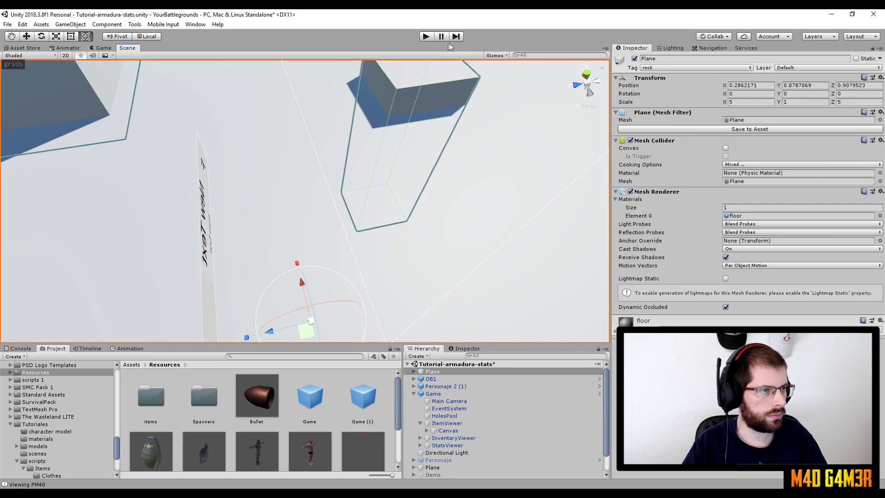
{"action": "left_click", "coordinate": [426, 37]}
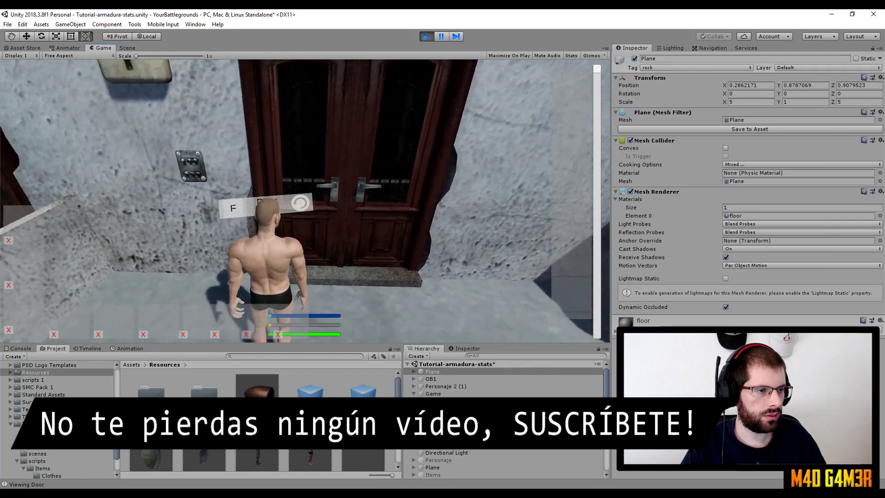
{"action": "key", "text": "f"}
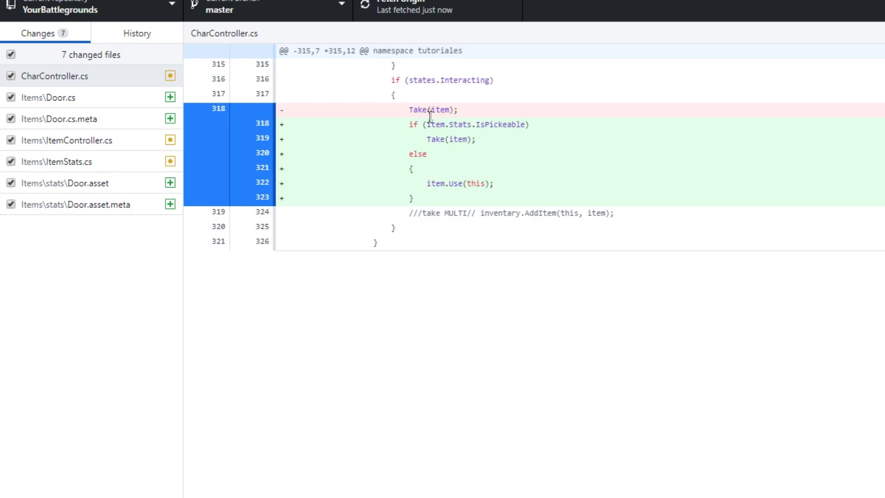
{"action": "left_click_drag", "start_coordinate": [431, 147], "coordinate": [525, 146]}
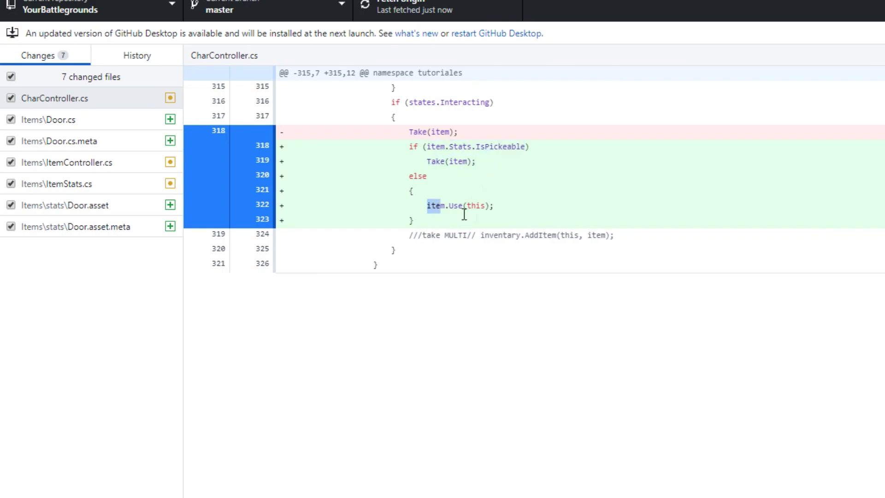
{"action": "left_click_drag", "start_coordinate": [453, 212], "coordinate": [530, 222]}
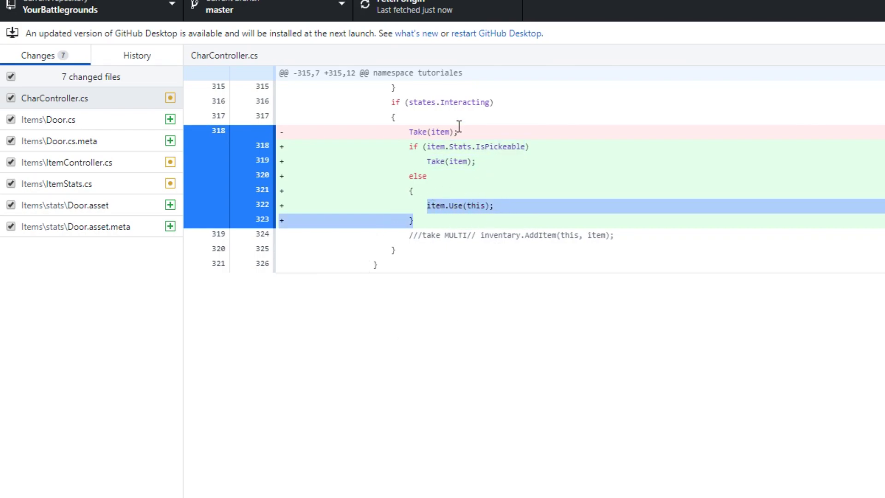
{"action": "left_click", "coordinate": [76, 121]}
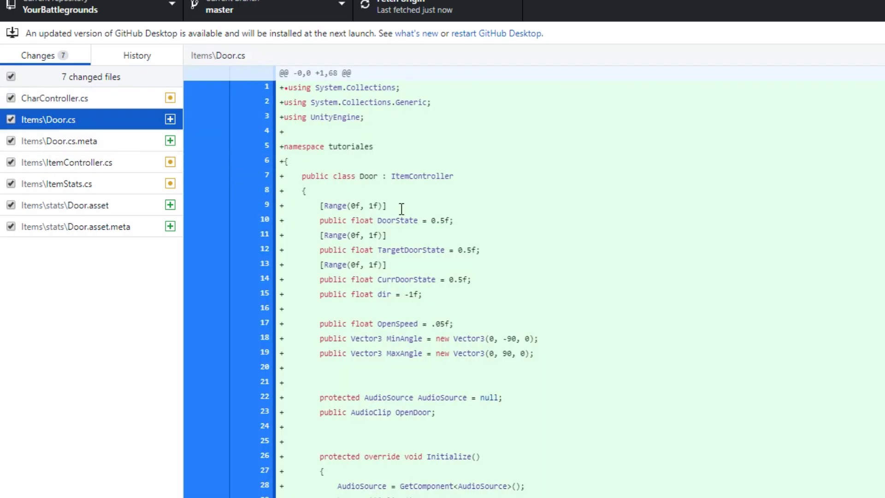
{"action": "scroll", "coordinate": [402, 225], "scroll_direction": "down", "scroll_amount": 5}
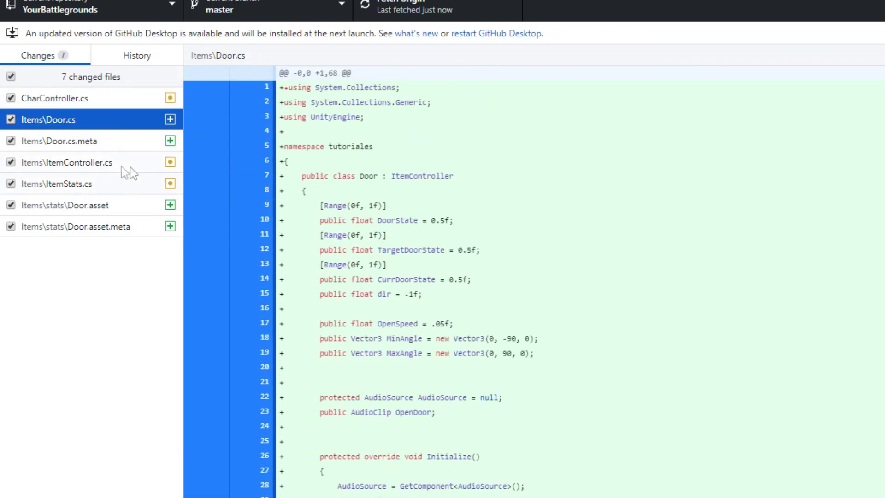
{"action": "left_click", "coordinate": [83, 142]}
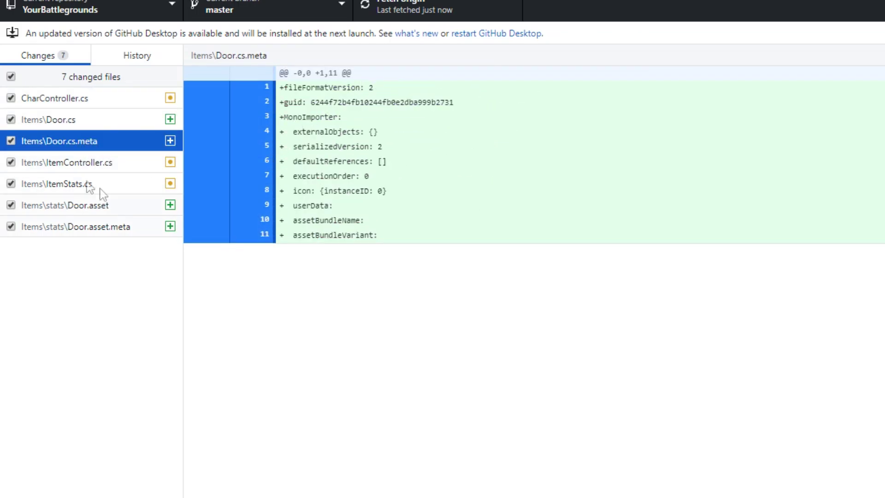
{"action": "left_click", "coordinate": [90, 164]}
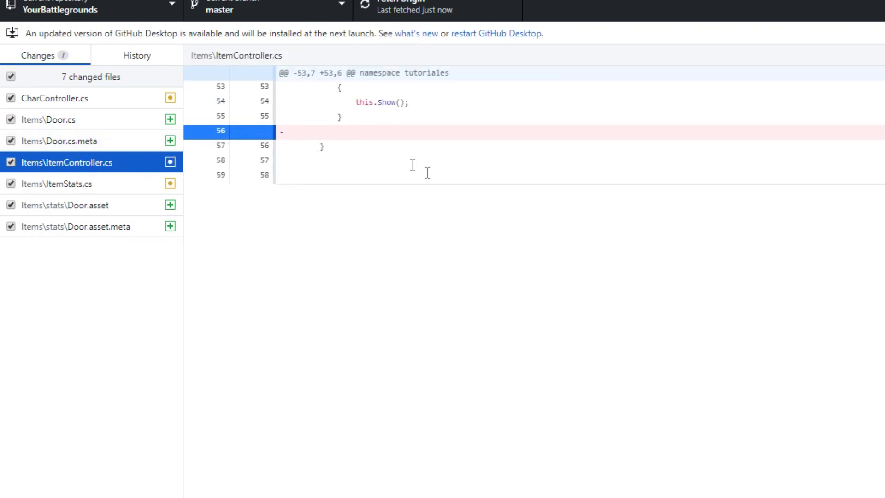
{"action": "left_click", "coordinate": [71, 184]}
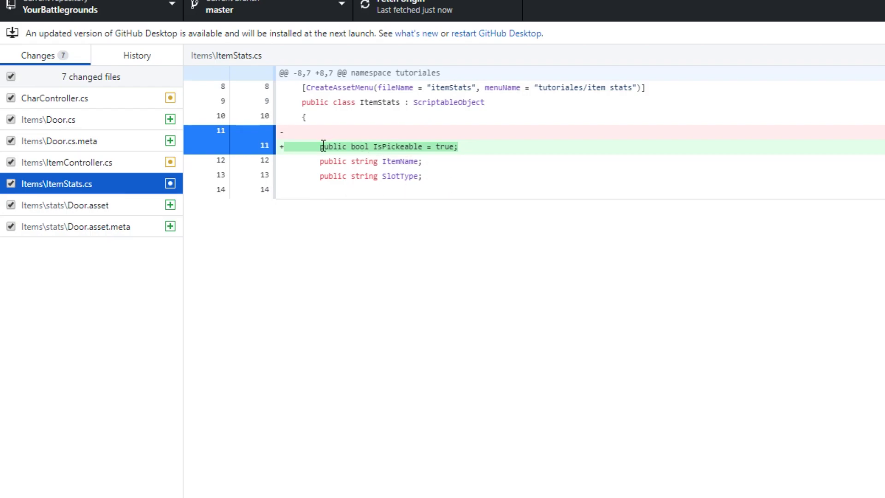
{"action": "left_click_drag", "start_coordinate": [321, 146], "coordinate": [411, 147]}
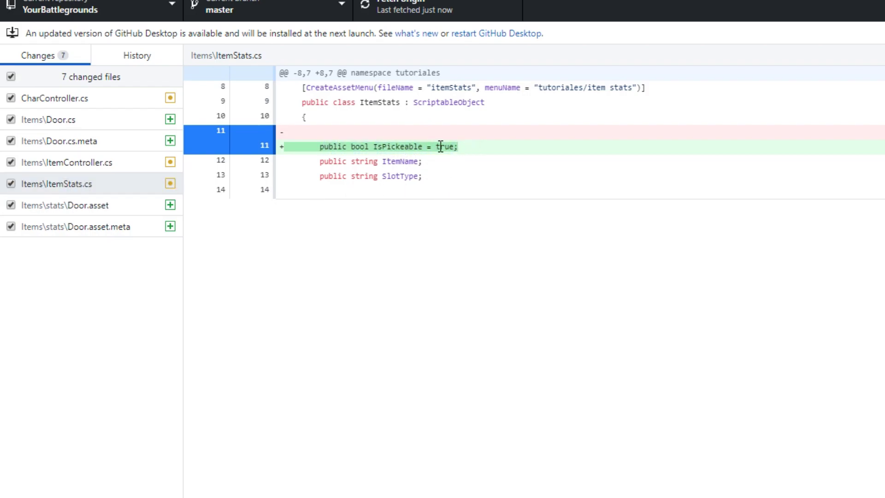
{"action": "left_click", "coordinate": [81, 213]}
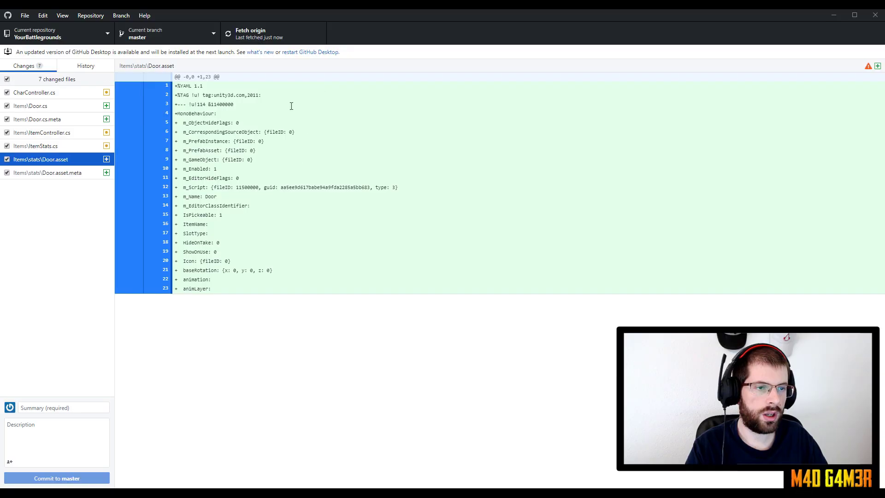
{"action": "left_click", "coordinate": [51, 174]}
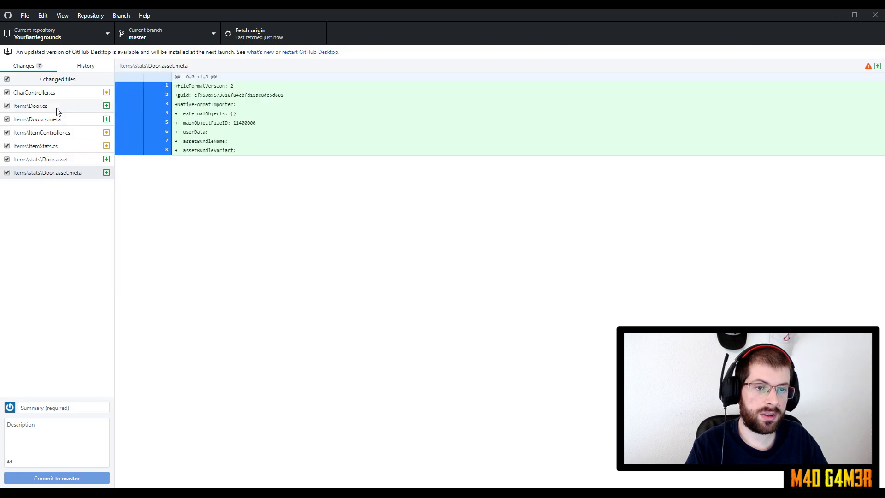
{"action": "left_click", "coordinate": [58, 112]}
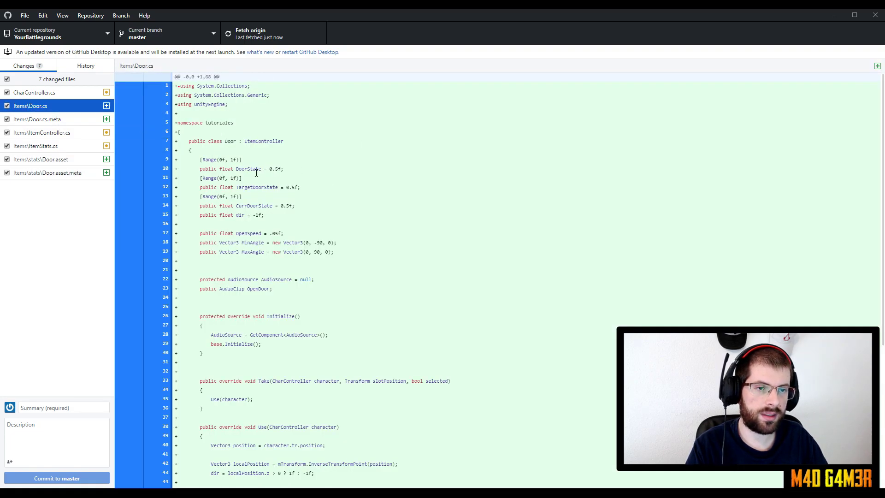
{"action": "left_click", "coordinate": [64, 134]}
{"action": "left_click", "coordinate": [57, 96]}
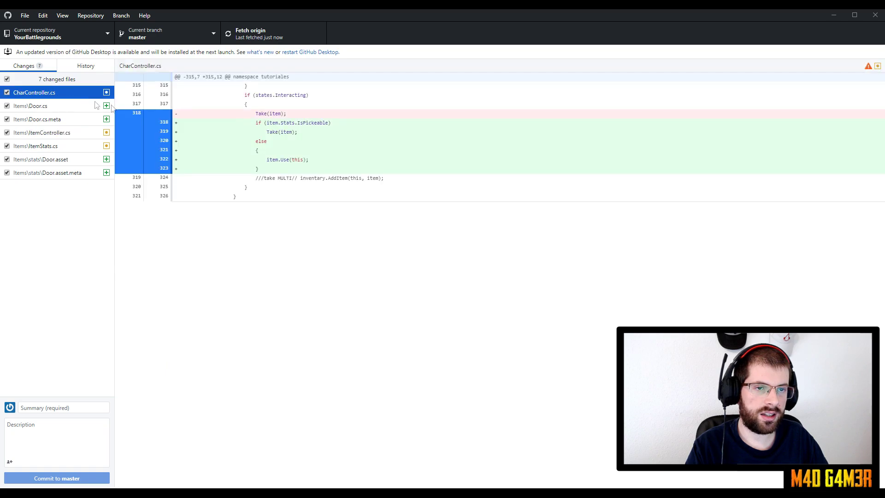
{"action": "left_click_drag", "start_coordinate": [257, 123], "coordinate": [275, 167]}
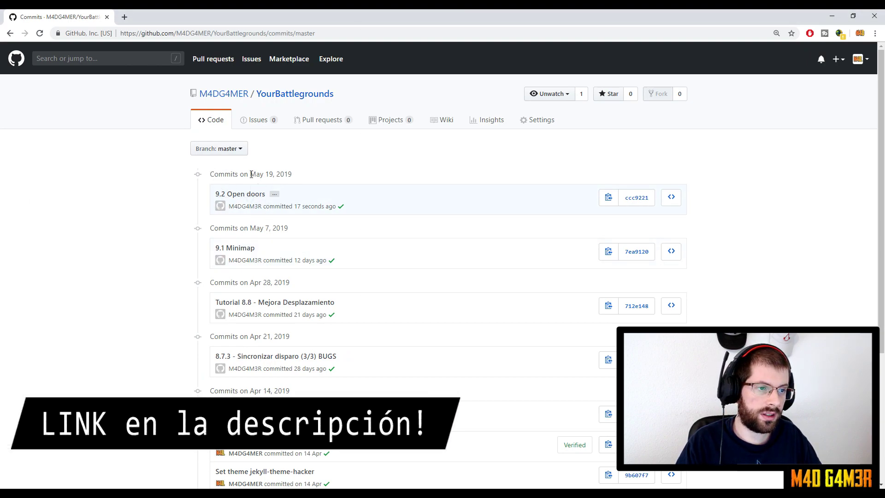
Step: Open the '9.2 Open doors' commit and scroll through its diff of 7 changed files
{"action": "left_click_drag", "start_coordinate": [250, 174], "coordinate": [293, 175]}
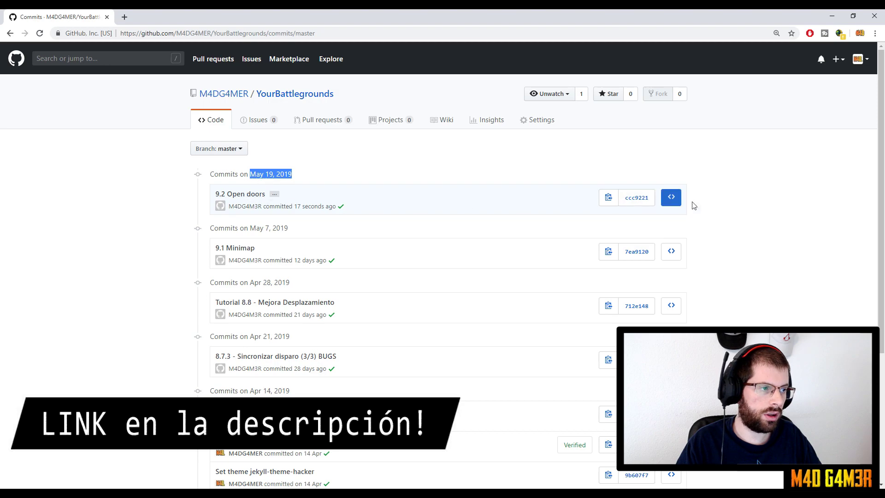
{"action": "left_click", "coordinate": [253, 194]}
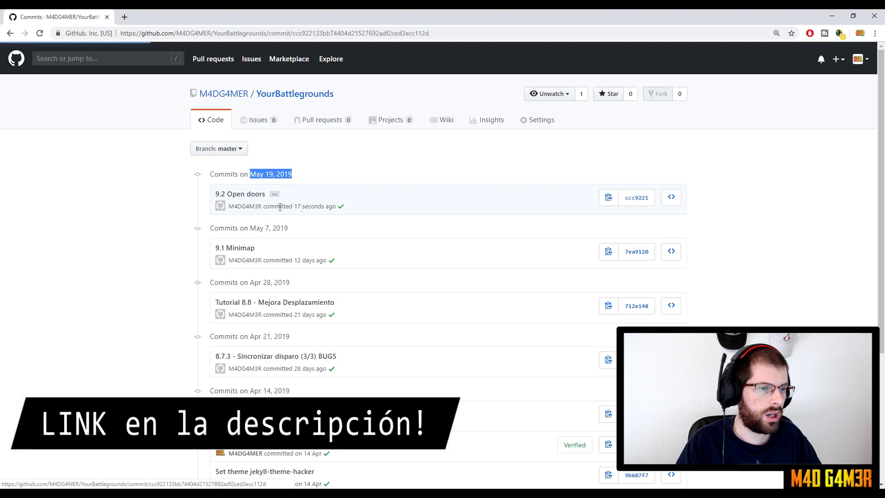
{"action": "scroll", "coordinate": [227, 310], "scroll_direction": "down", "scroll_amount": 1}
{"action": "scroll", "coordinate": [526, 338], "scroll_direction": "down", "scroll_amount": 5}
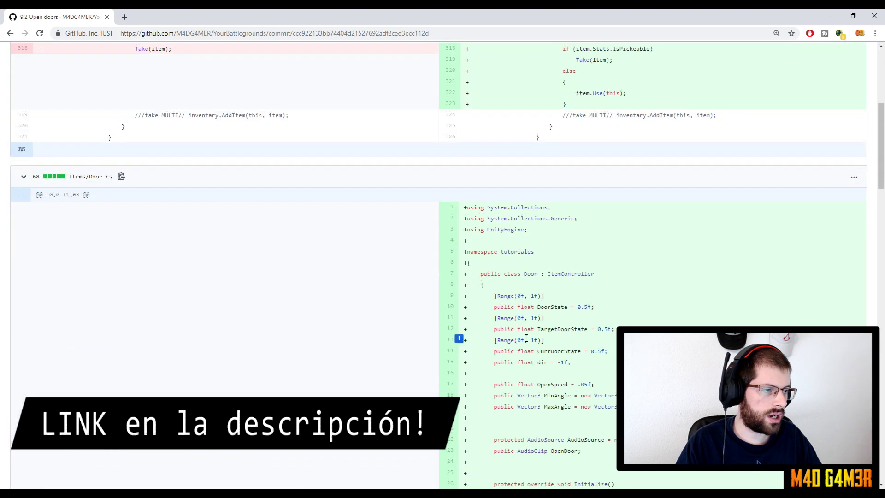
{"action": "scroll", "coordinate": [526, 338], "scroll_direction": "down", "scroll_amount": 5}
{"action": "scroll", "coordinate": [526, 338], "scroll_direction": "down", "scroll_amount": 7}
{"action": "scroll", "coordinate": [526, 339], "scroll_direction": "down", "scroll_amount": 9}
{"action": "scroll", "coordinate": [528, 323], "scroll_direction": "down", "scroll_amount": 5}
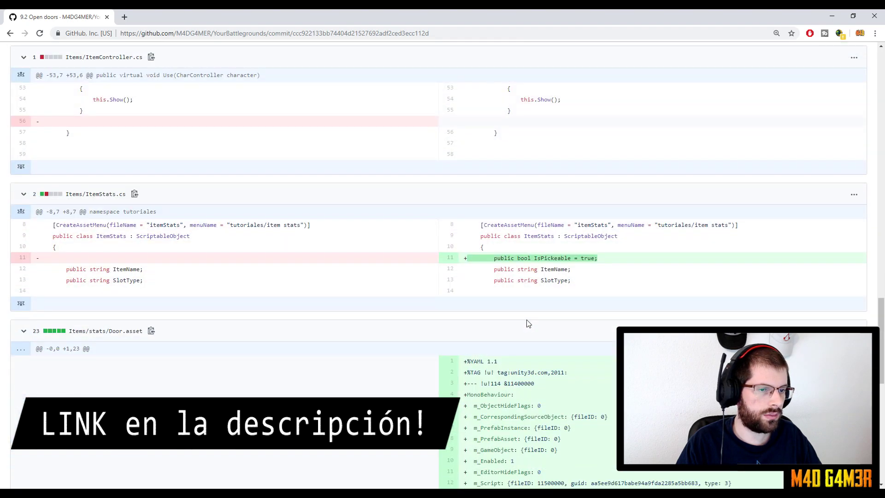
{"action": "scroll", "coordinate": [528, 324], "scroll_direction": "down", "scroll_amount": 5}
{"action": "scroll", "coordinate": [547, 312], "scroll_direction": "up", "scroll_amount": 20}
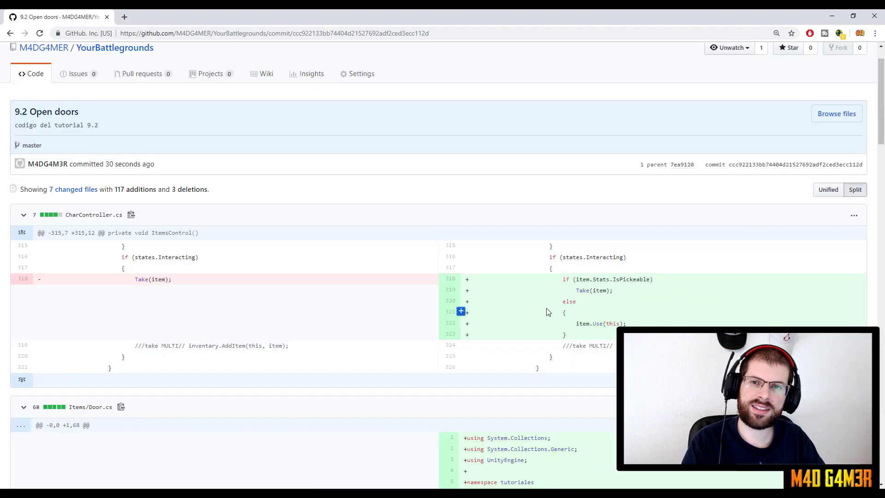